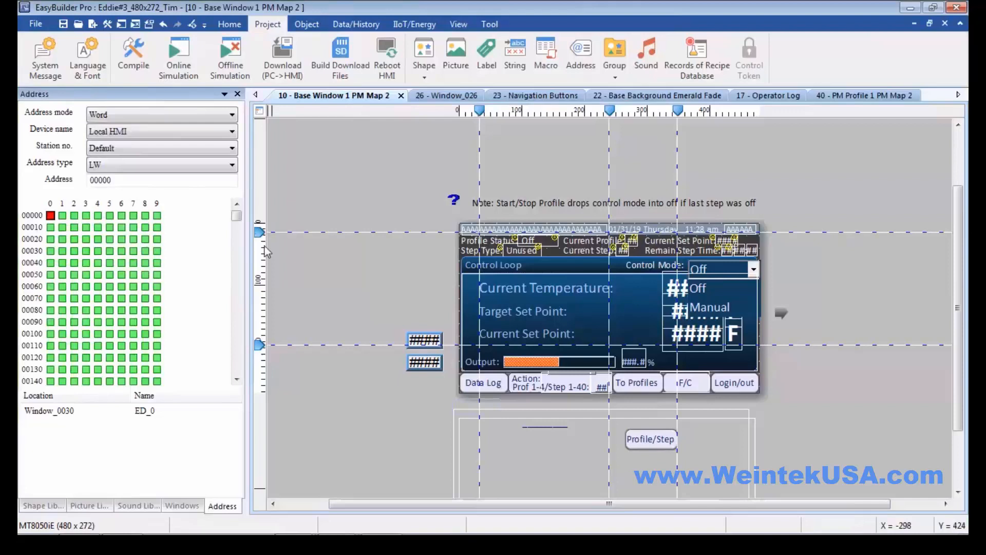
- Show the Local HMI's RW word address map, and switch the address mode to Bit
left_click(220, 170)
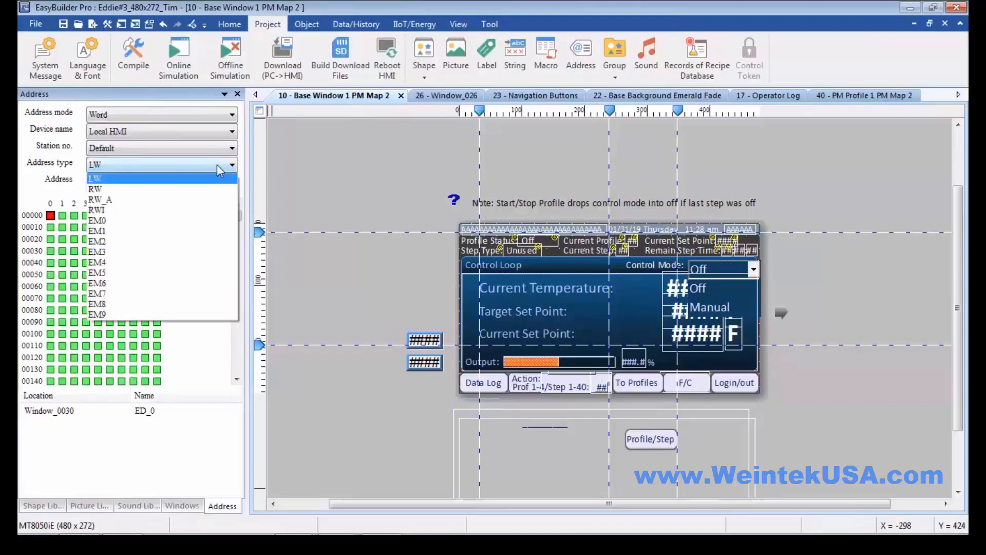
left_click(202, 189)
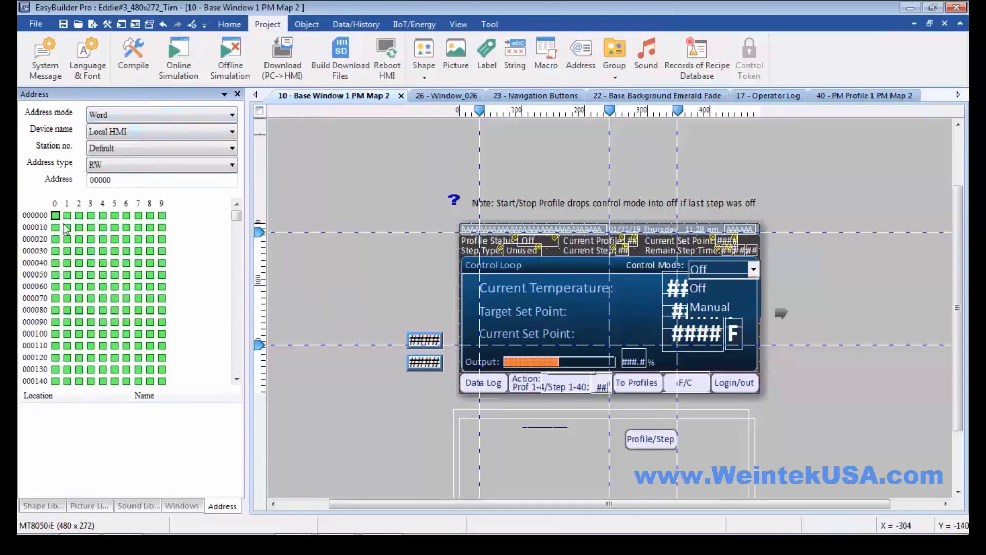
left_click(110, 116)
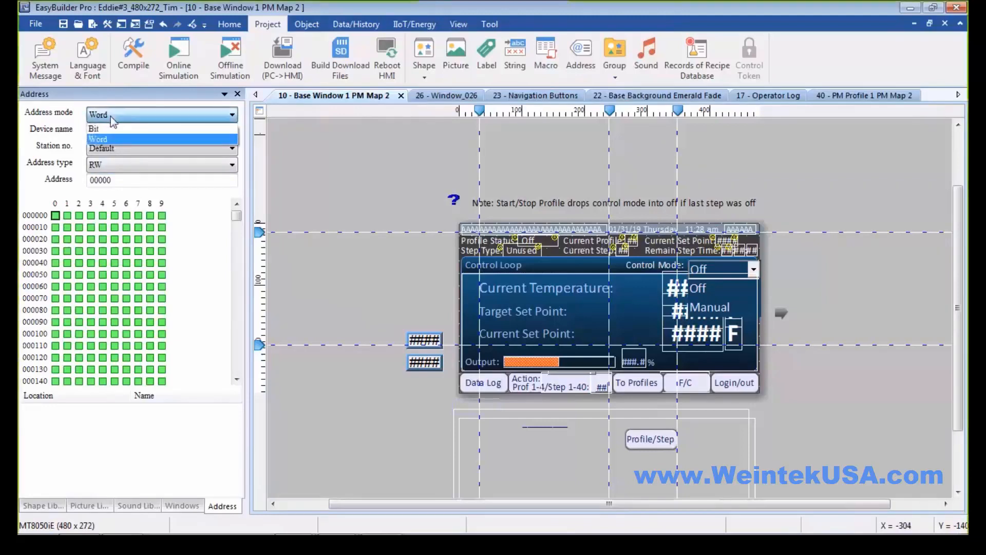
left_click(112, 129)
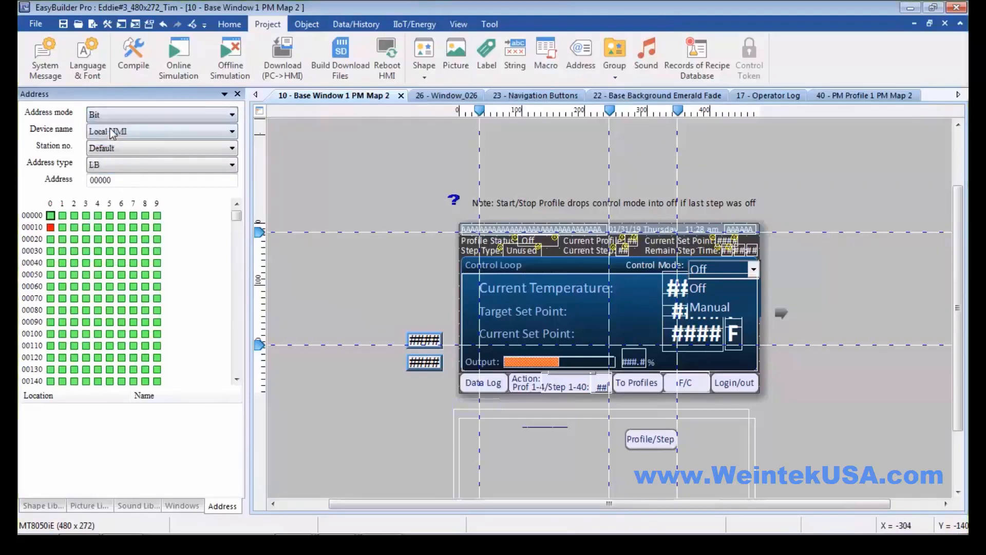
- Review the device names, station numbers and address types available for bit addresses, keeping Local HMI as the device
left_click(121, 133)
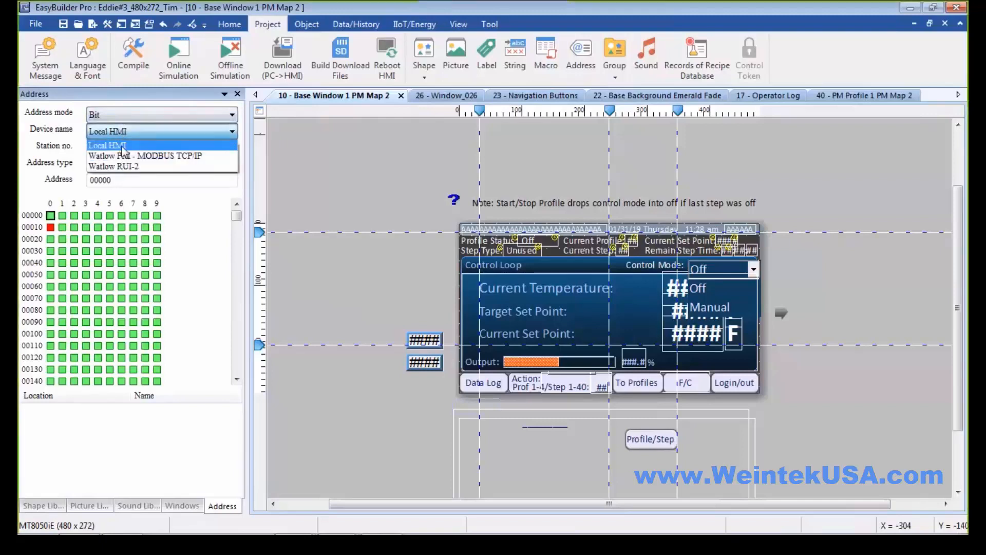
left_click(124, 149)
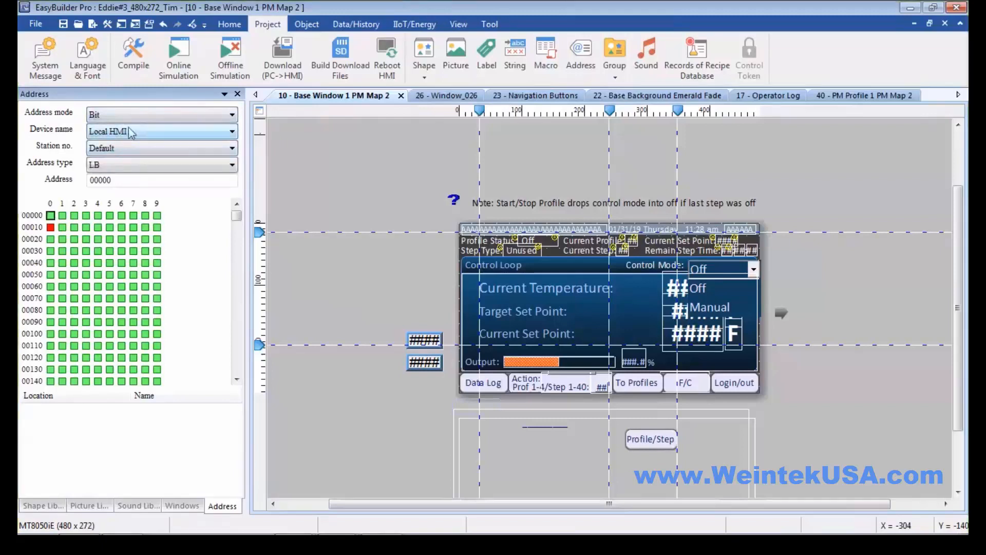
left_click(116, 150)
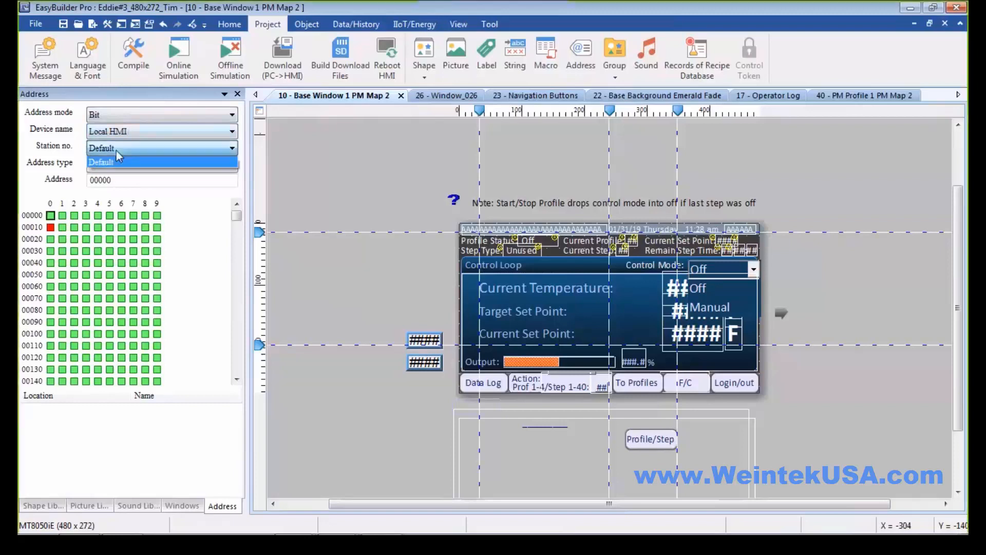
left_click(116, 150)
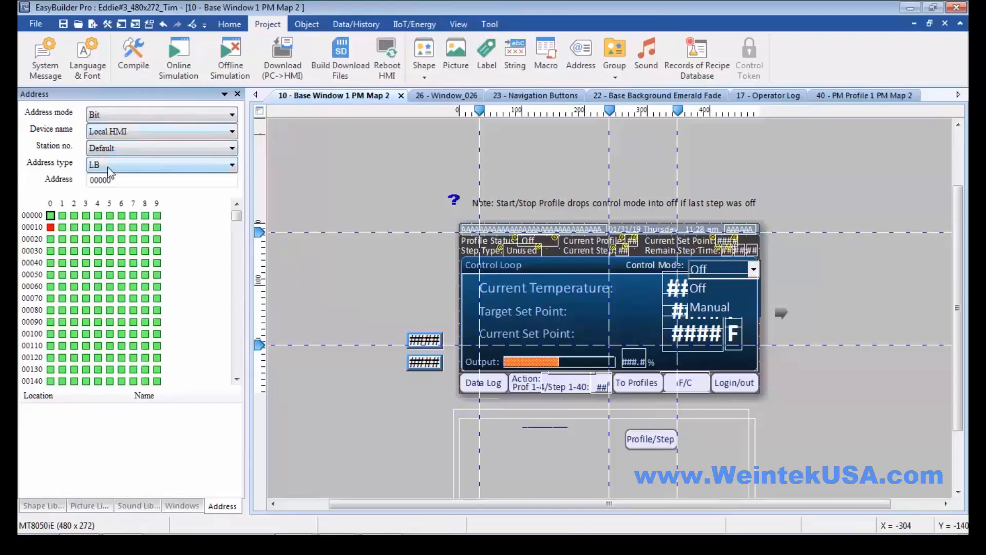
left_click(110, 166)
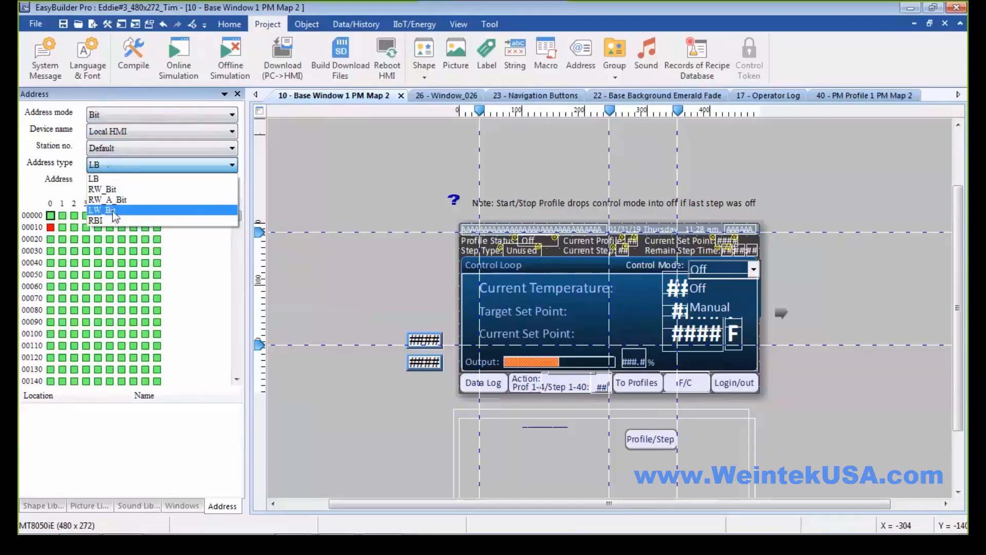
- Switch the address mode back to Word and show the Local HMI's RW address map
left_click(137, 116)
left_click(137, 115)
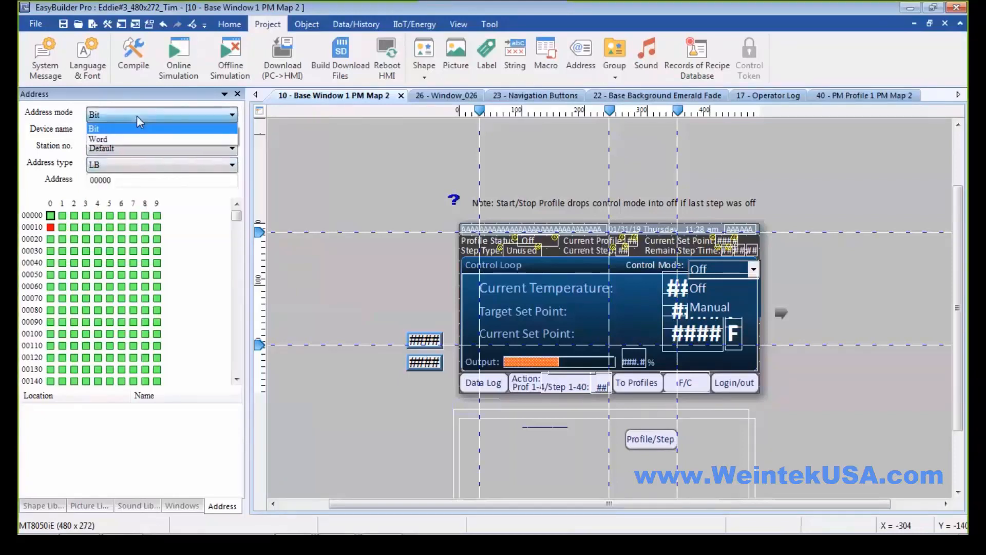
left_click(134, 138)
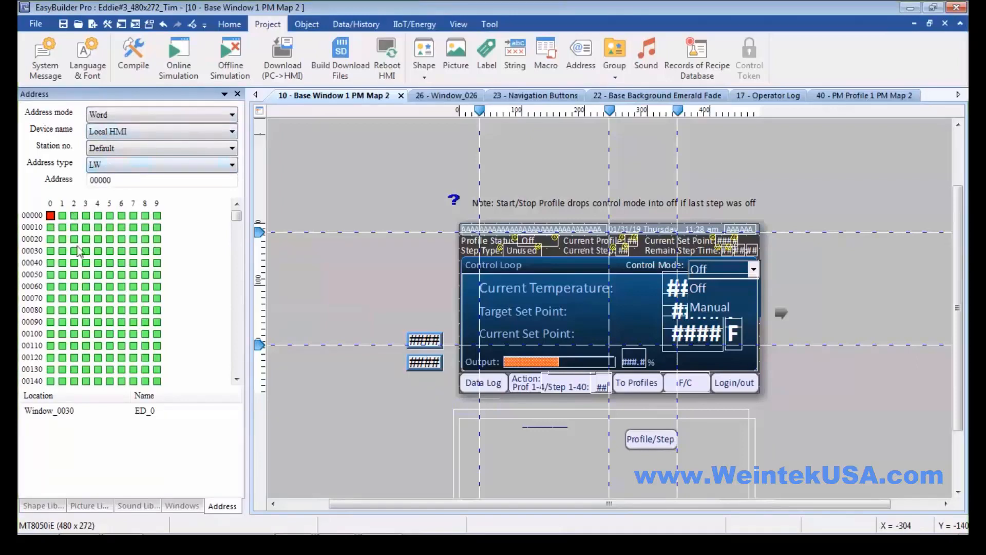
left_click(108, 168)
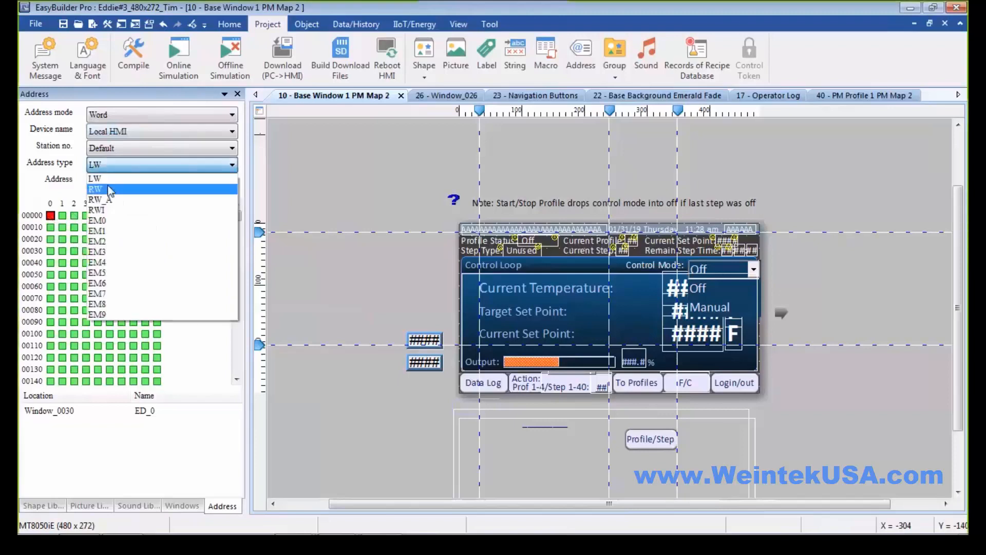
left_click(108, 190)
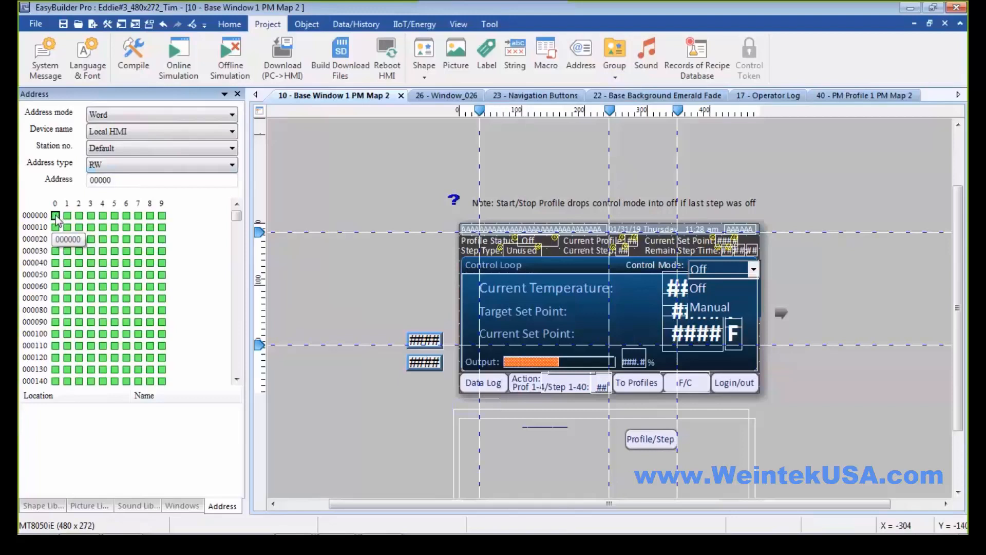
- Set the address type to LW and check the usage of addresses 00001 and 00002
left_click(113, 170)
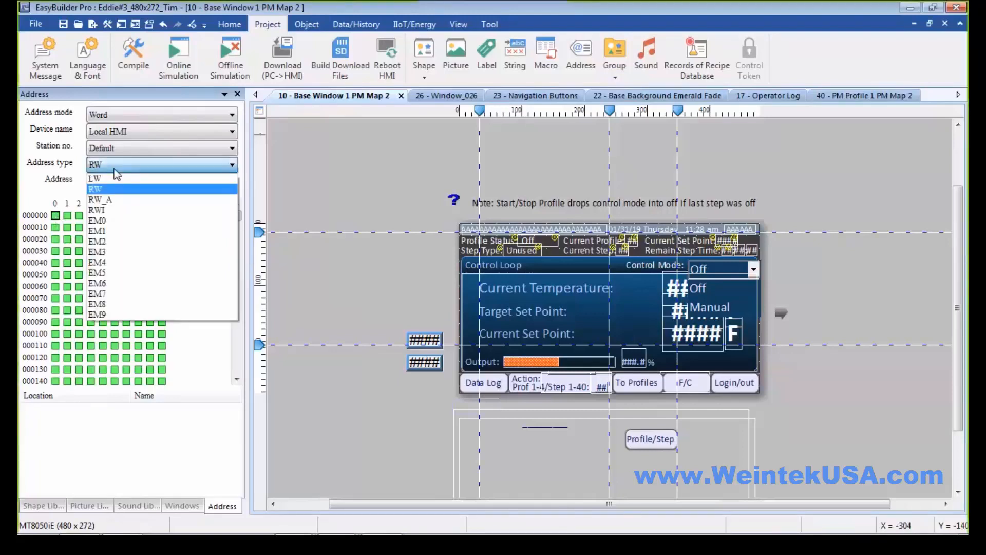
left_click(114, 180)
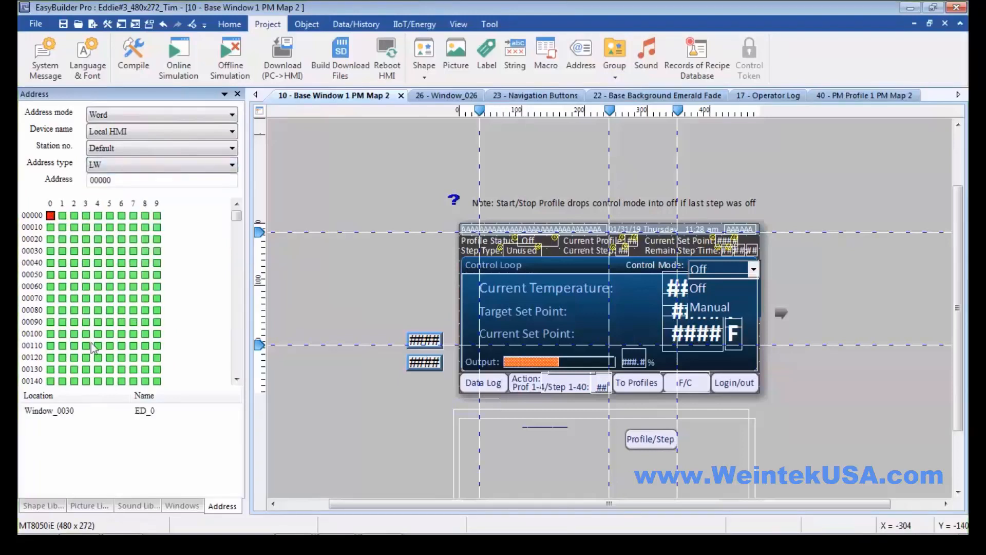
left_click(63, 217)
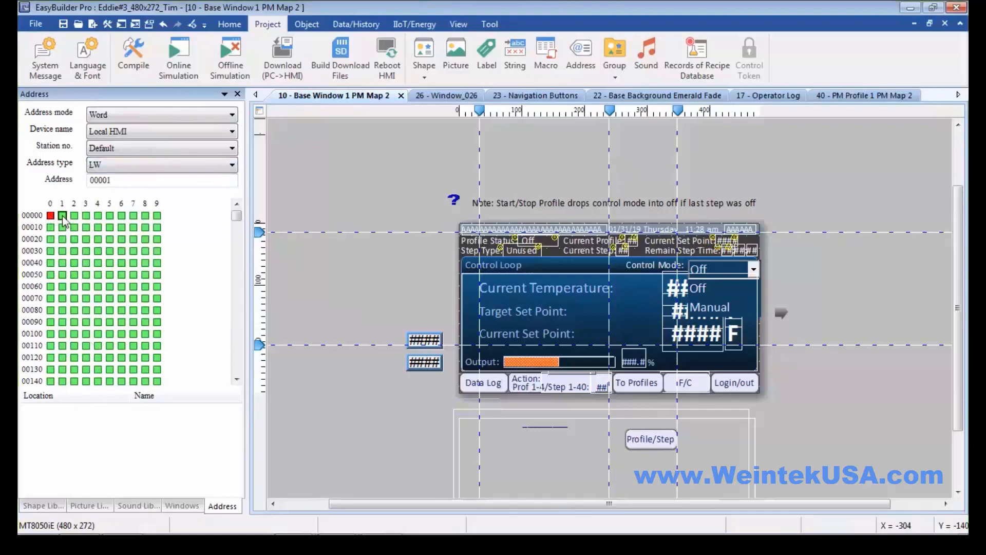
left_click(74, 215)
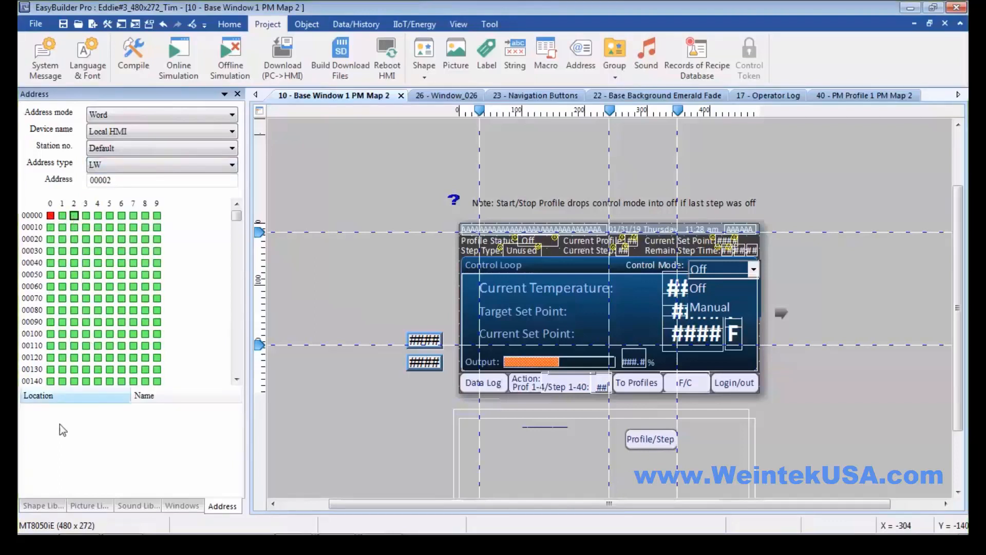
- Look up LW address 00000 and go to the object ED_0 that uses it in Window_0030
left_click(50, 217)
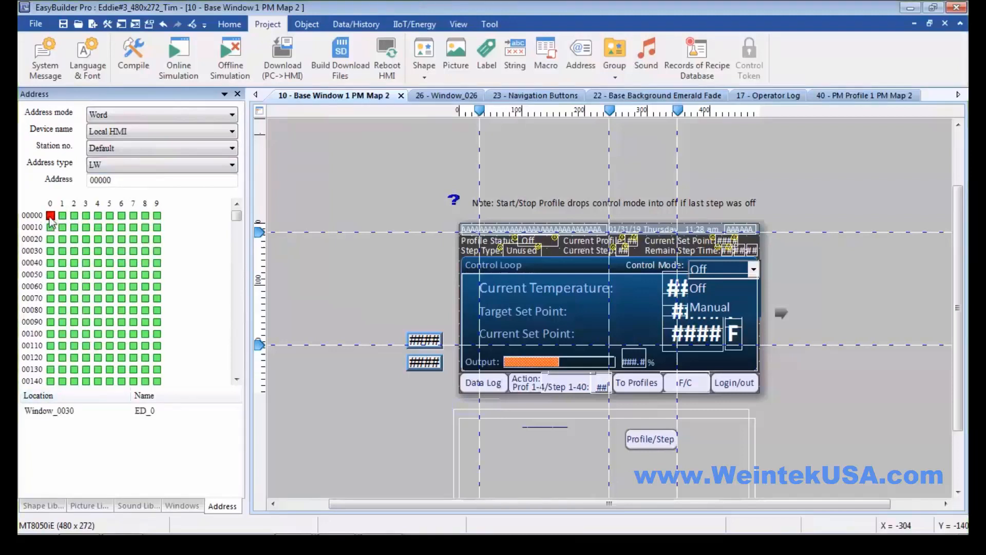
double_click(47, 413)
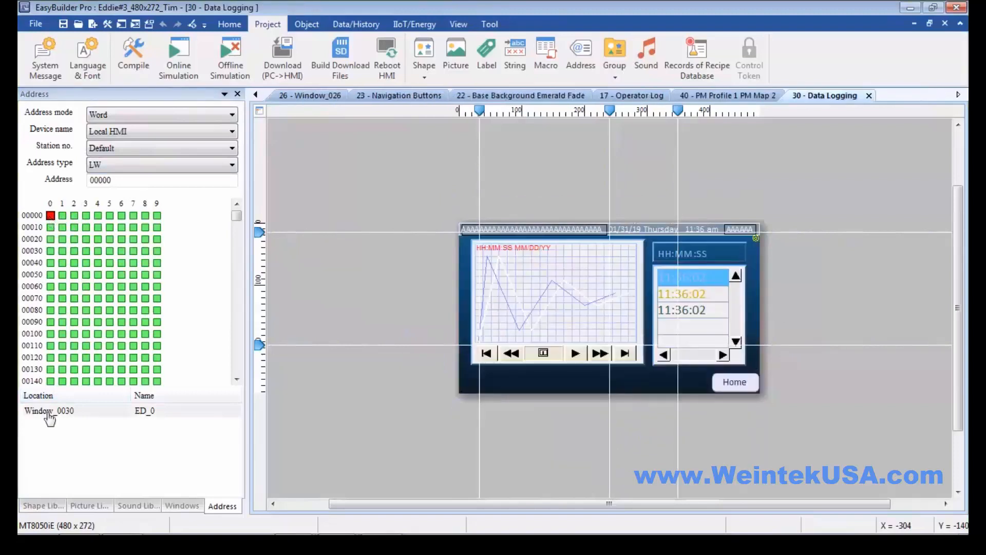
left_click(49, 414)
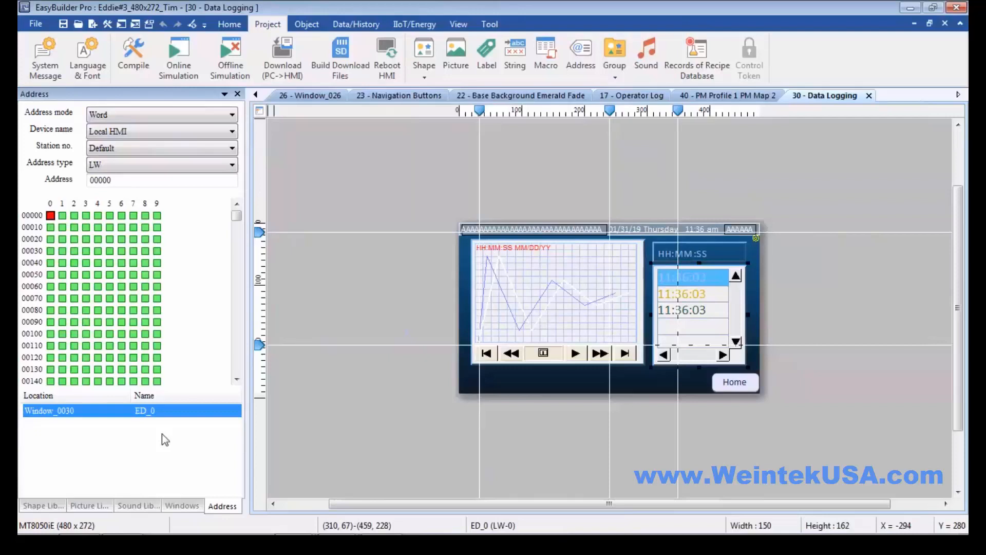
- Show the address map of the device Watlow PM - MODBUS TCP/IP for address type 4x
left_click(131, 133)
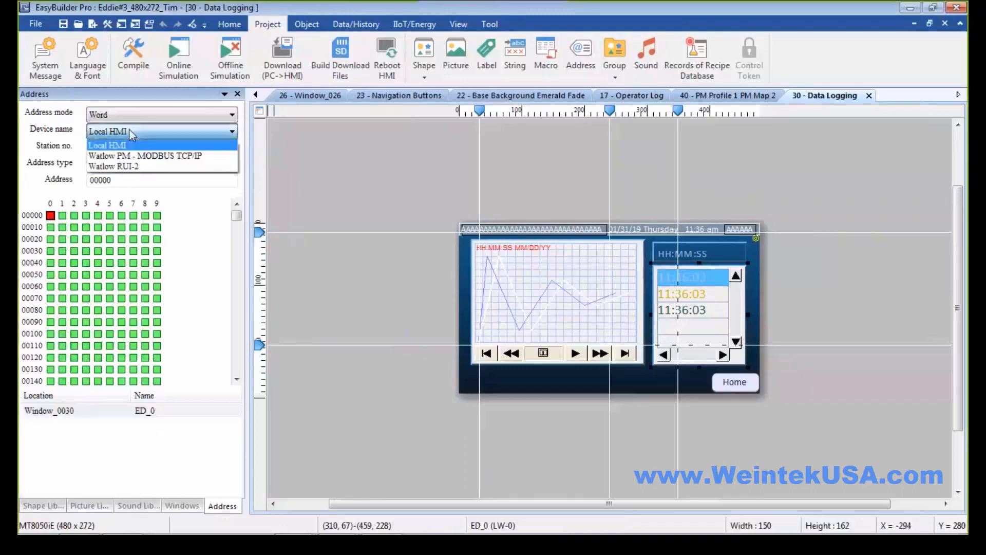
left_click(128, 156)
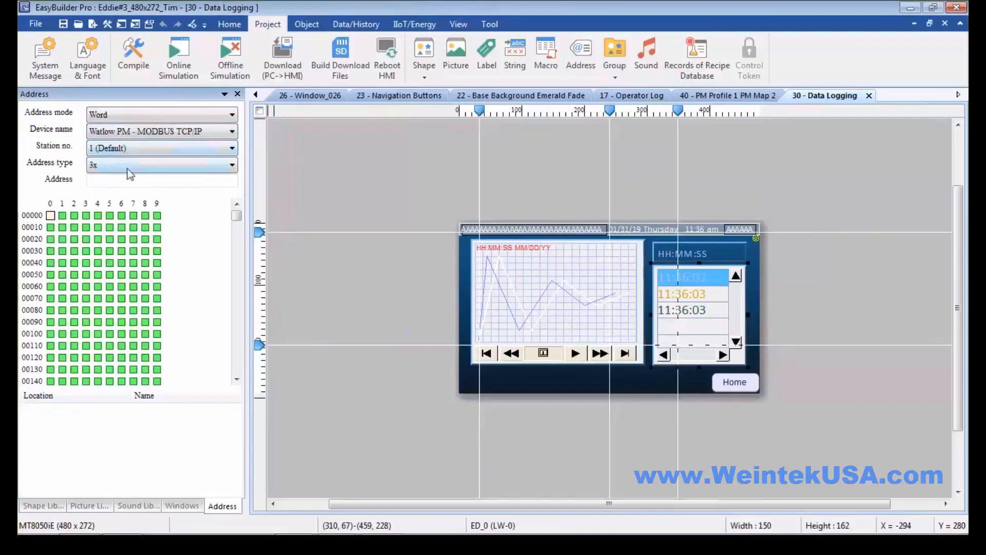
left_click(131, 166)
left_click(120, 201)
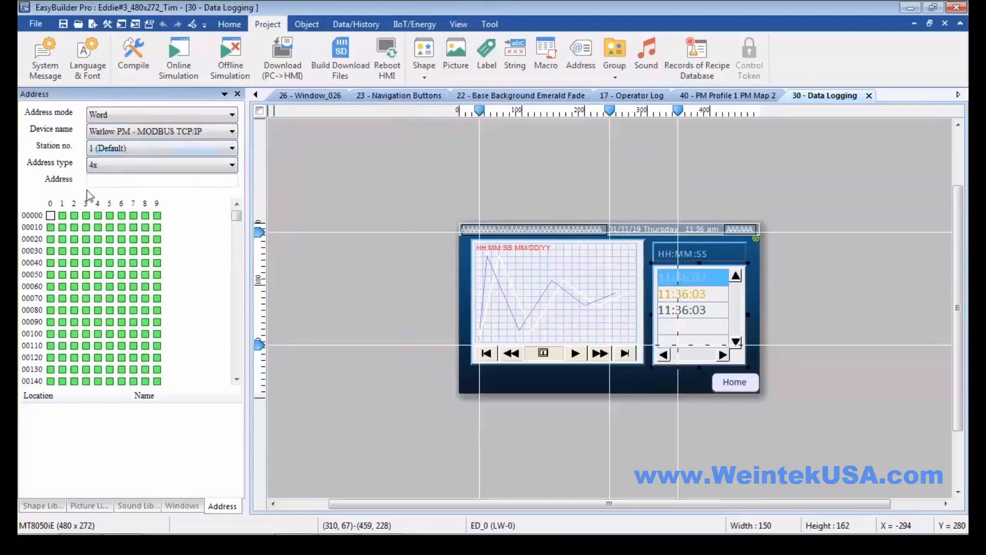
- View the 4x_Double address map of the same device, and return the address type to 4x
left_click(113, 171)
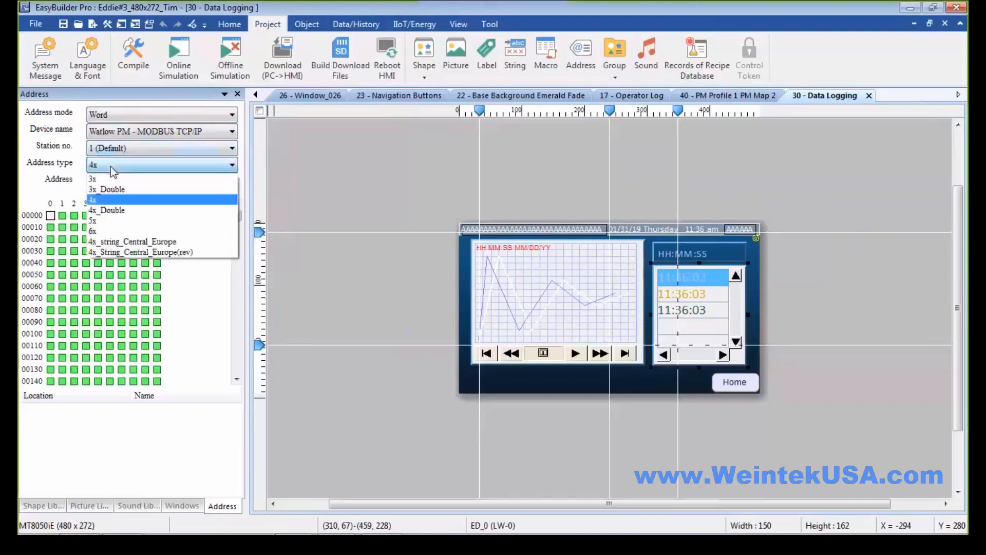
left_click(105, 212)
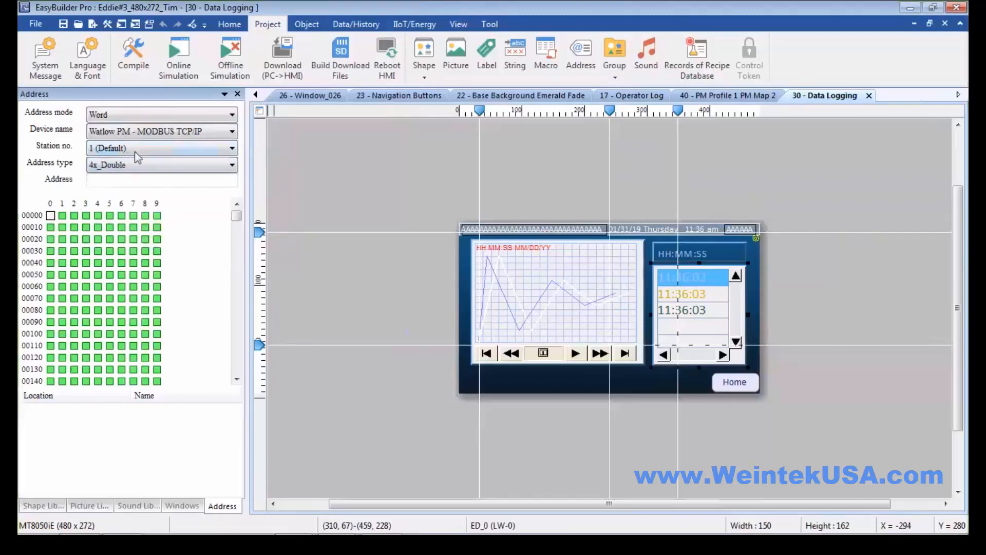
left_click(134, 170)
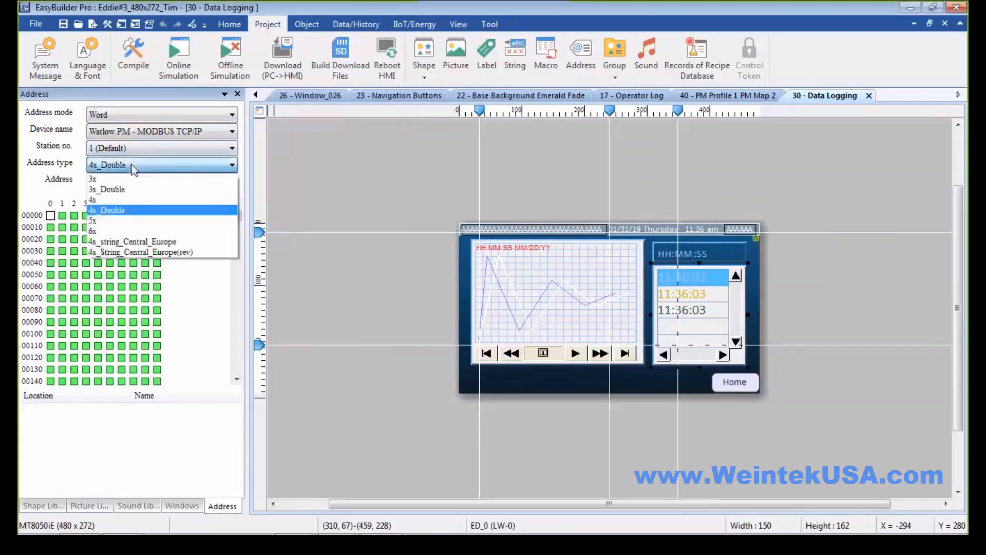
left_click(125, 202)
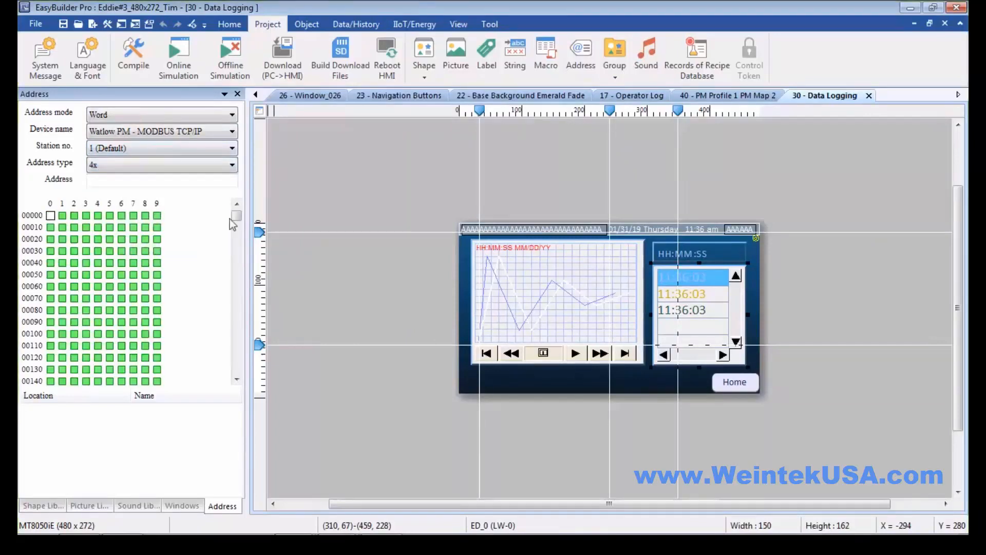
- Check the object usage of 4x addresses 02161, 00001, 00005 and 00011
left_click_drag(237, 222, 237, 226)
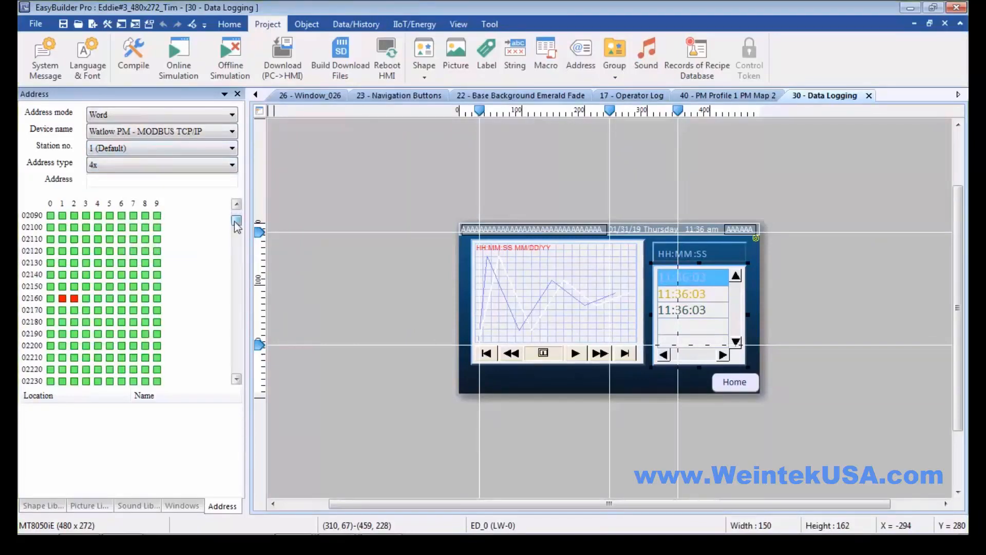
left_click(62, 298)
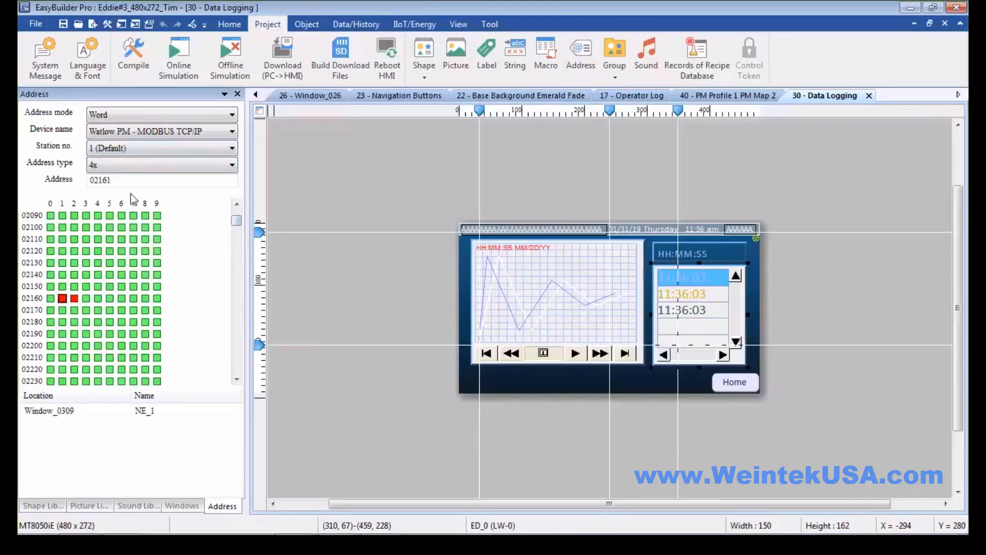
left_click_drag(237, 220, 239, 205)
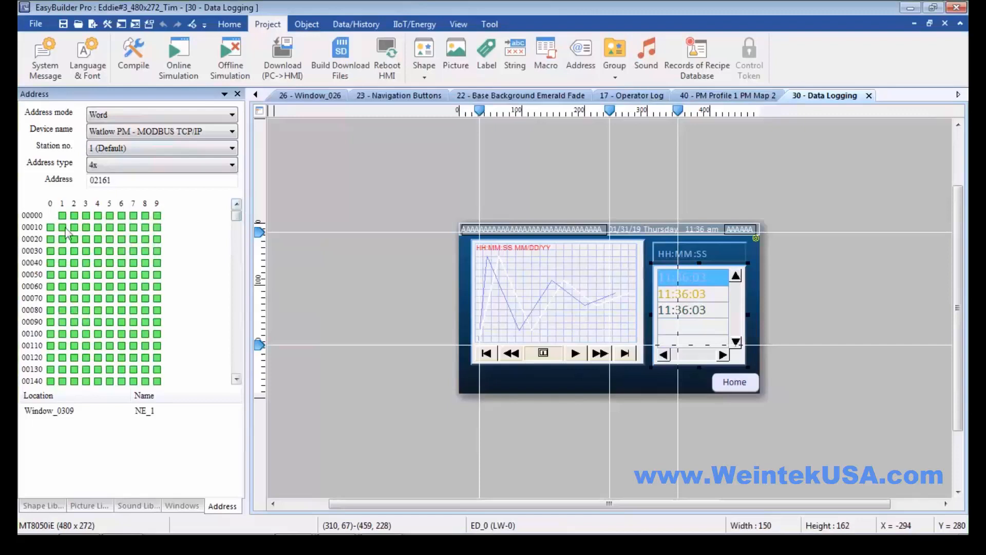
left_click(62, 215)
left_click(110, 215)
left_click_drag(114, 180, 86, 181)
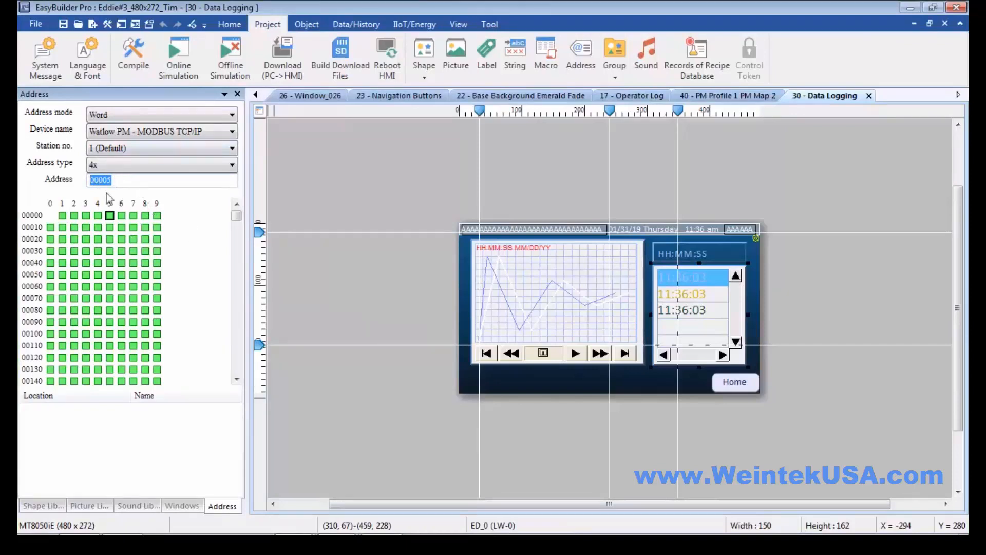
left_click(120, 181)
left_click(62, 228)
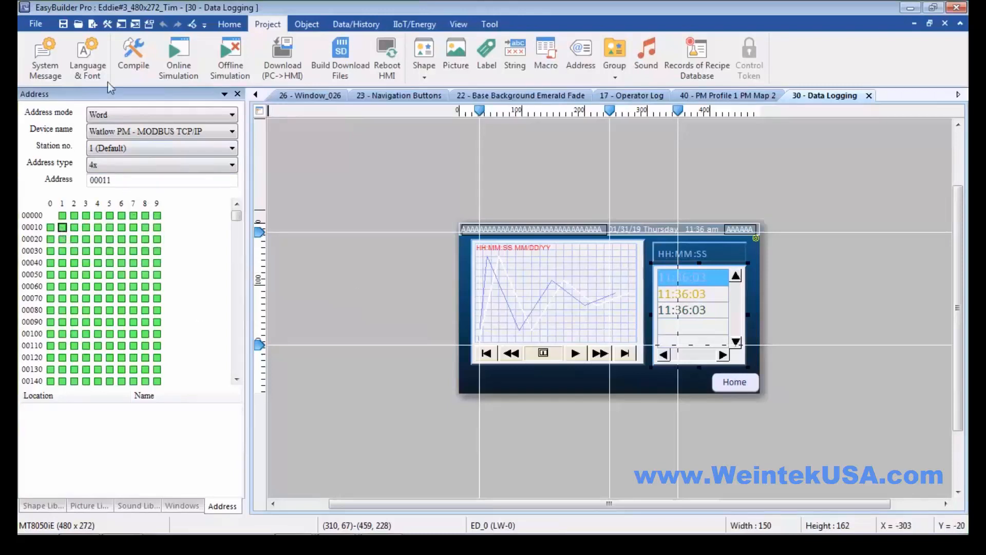
- Show the word address maps of Local HMI and Watlow RUI-2, one after the other
left_click(103, 132)
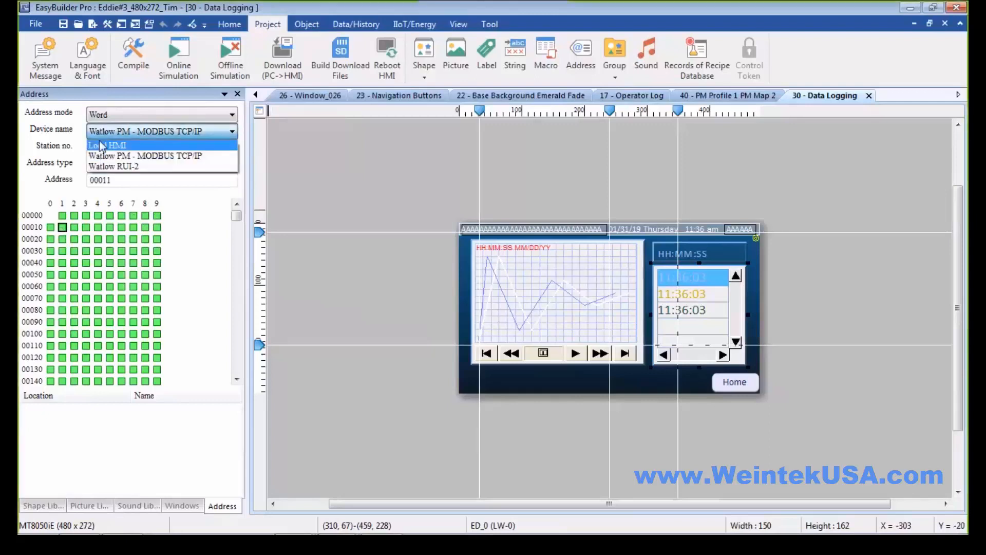
left_click(102, 144)
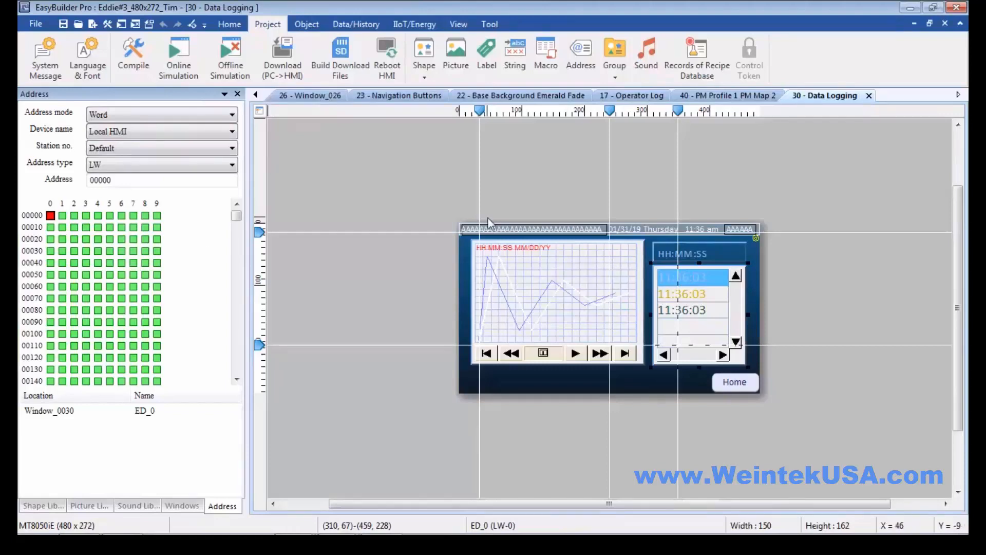
scroll(488, 224, "down", 1)
scroll(487, 223, "down", 1)
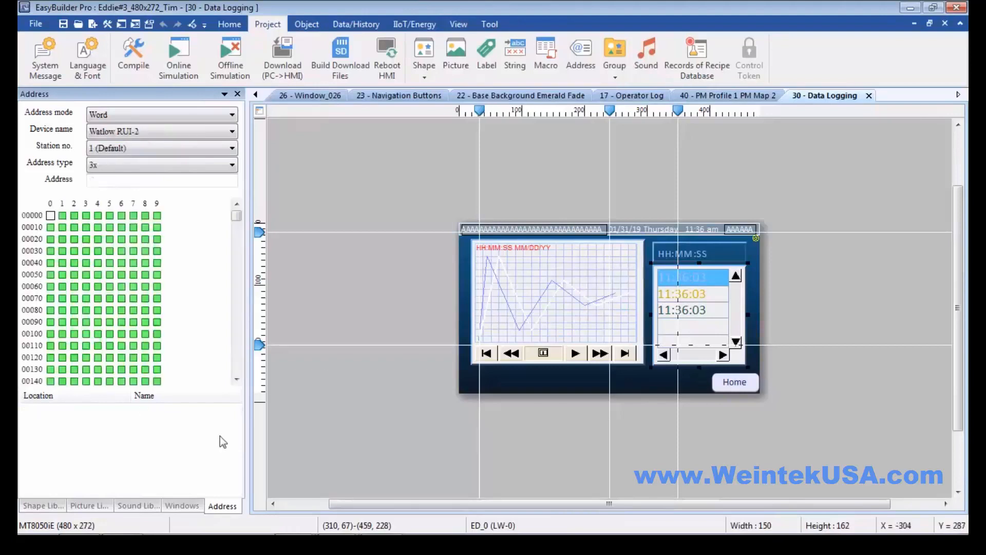
- Open window 10, Base Window 1 PM Map 2, and examine the properties of the indirect window placed below the screen area
left_click(179, 506)
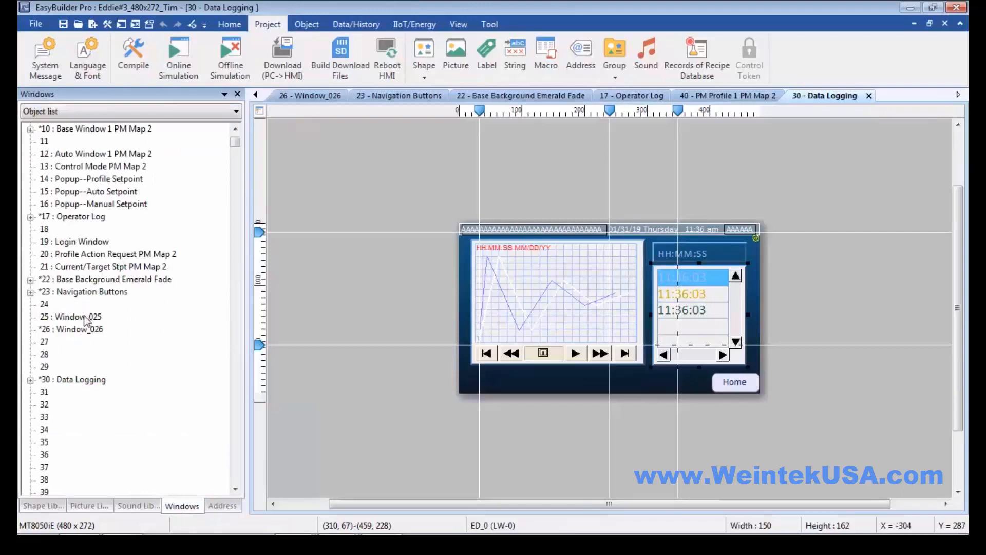
double_click(85, 130)
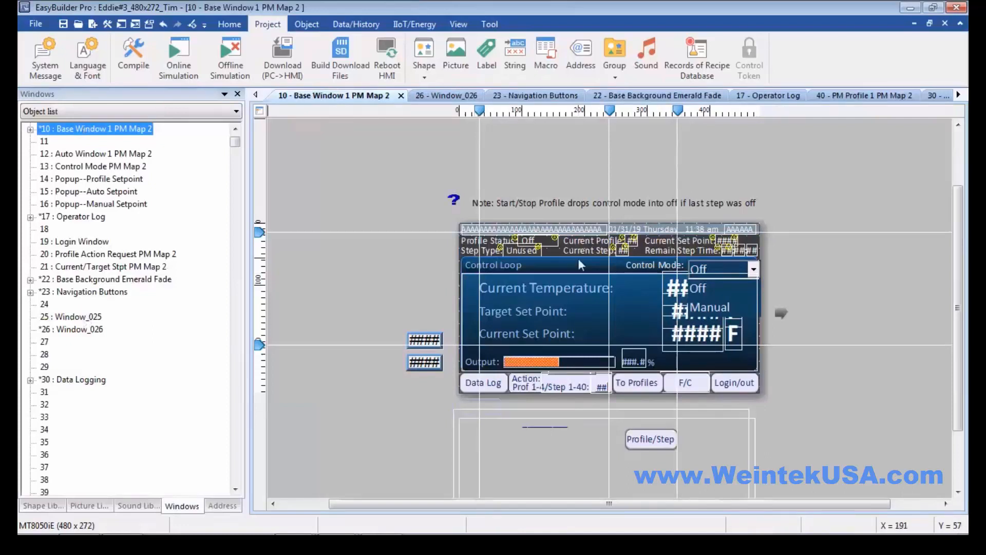
left_click(510, 410)
double_click(510, 409)
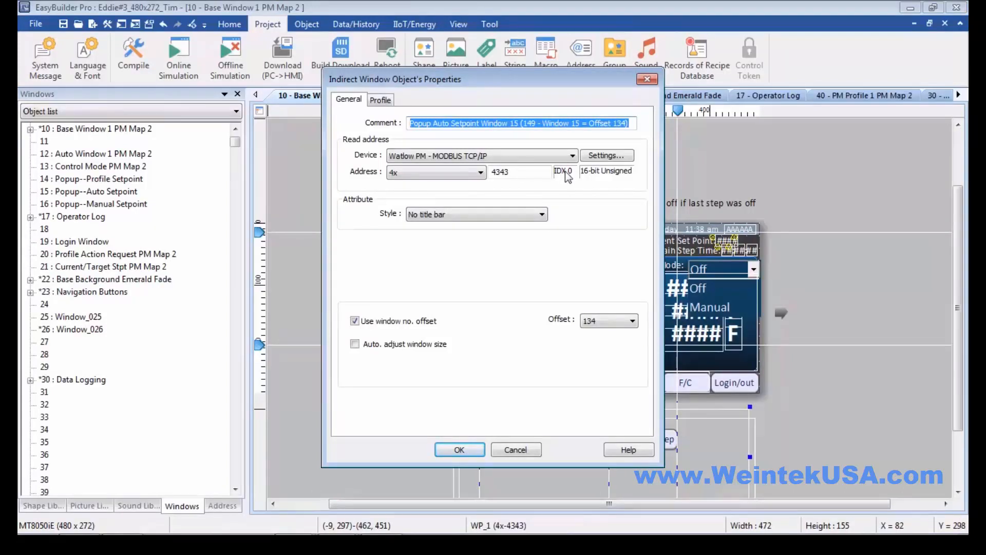
- Try disabling the index register in the indirect window's read address settings, and discard the changes
left_click(612, 158)
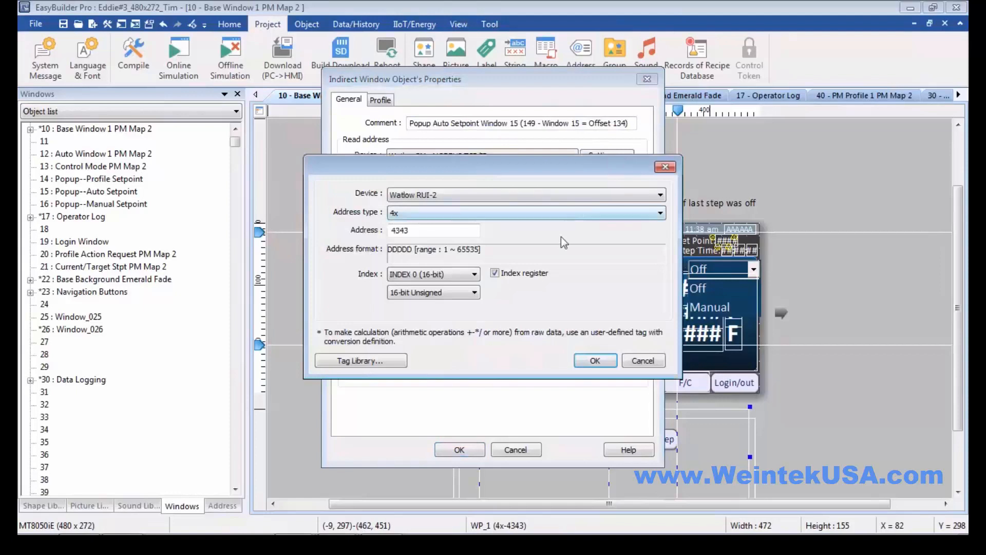
left_click(495, 273)
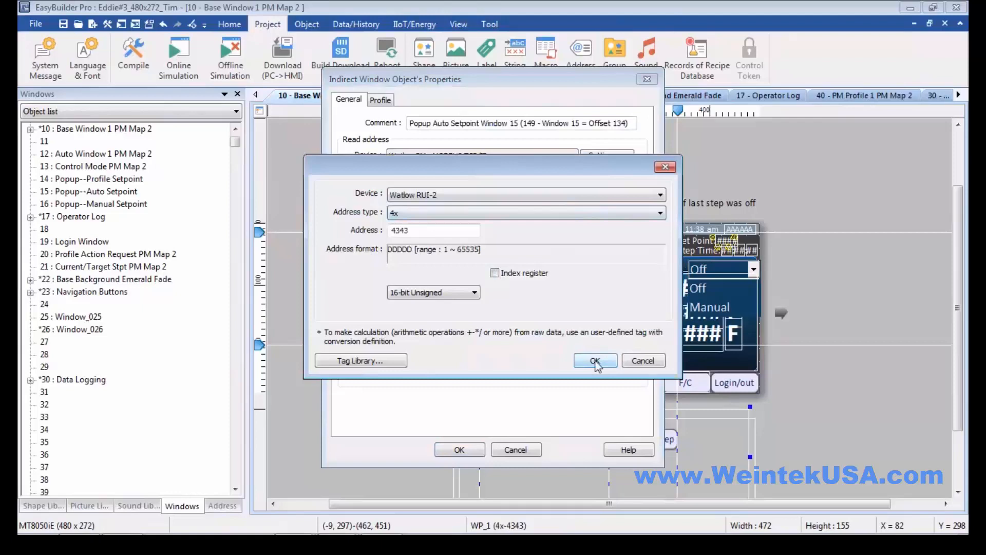
left_click(644, 361)
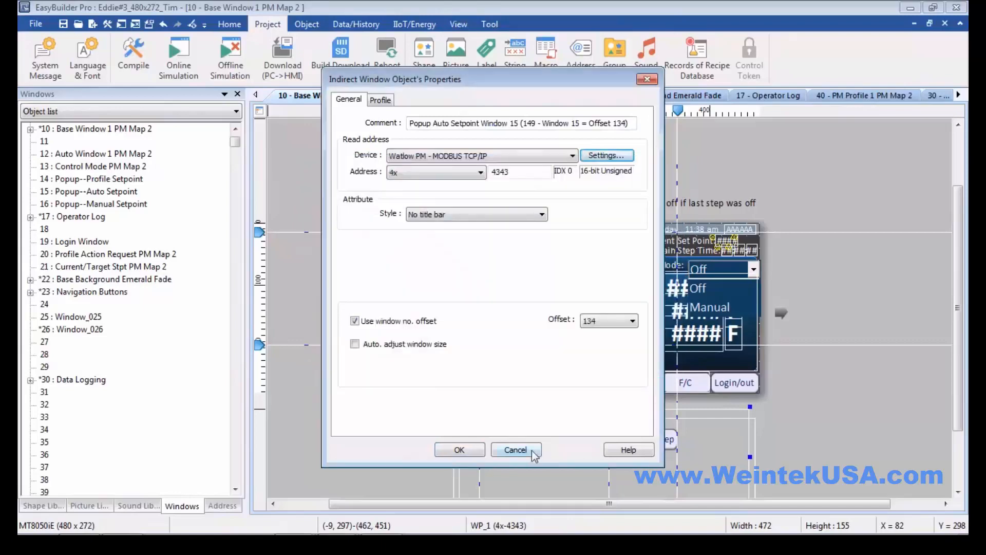
left_click(515, 450)
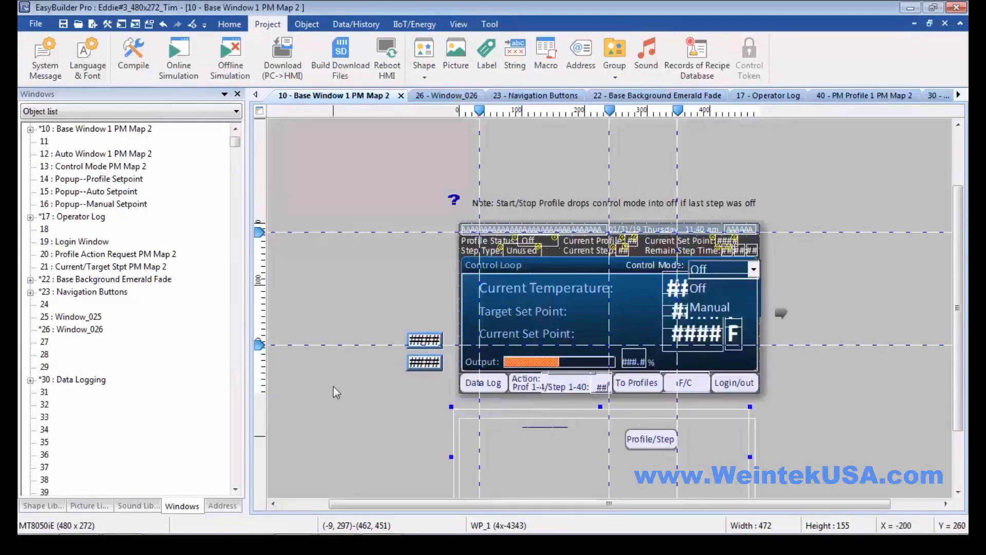
- View Window_025 and Window_026 one after the other, and return to Window_025
double_click(83, 317)
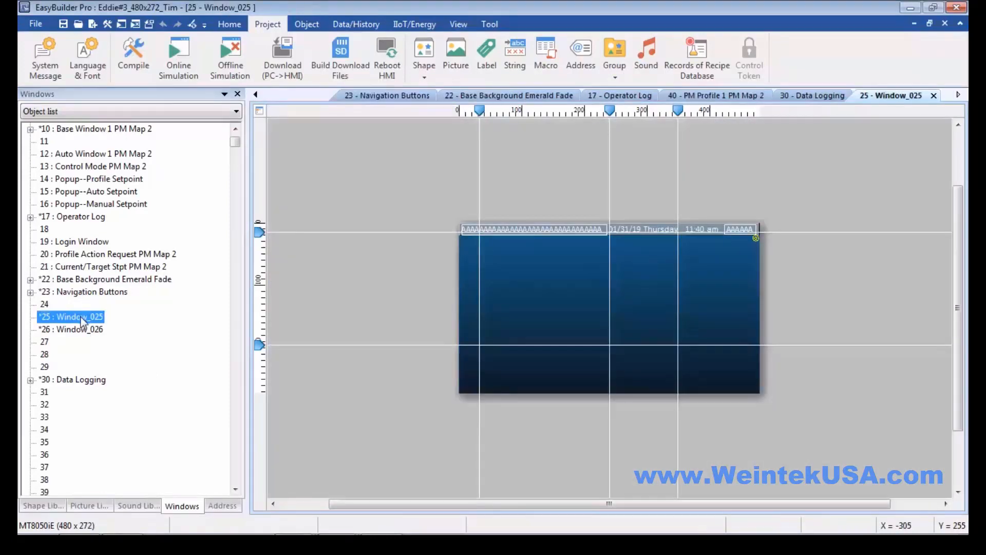
double_click(79, 328)
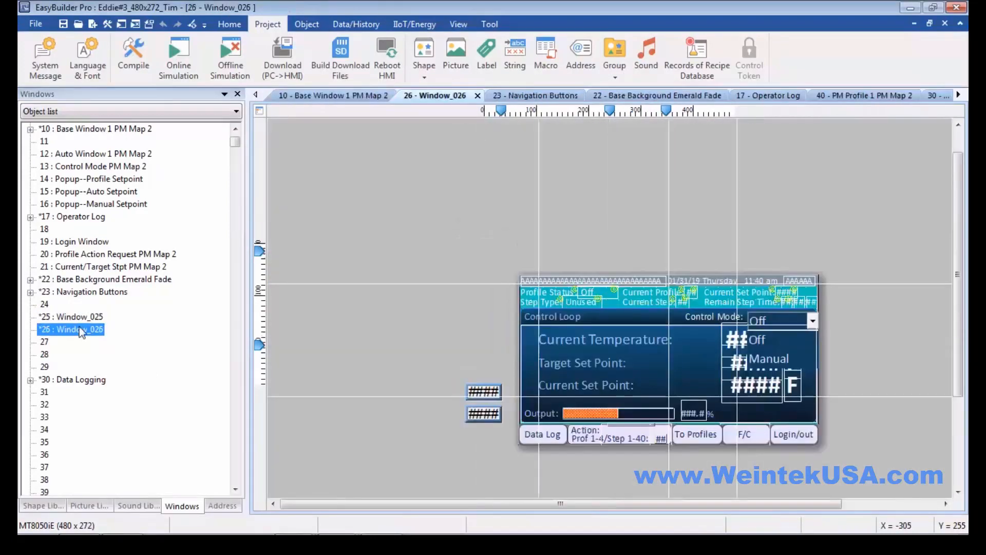
double_click(77, 317)
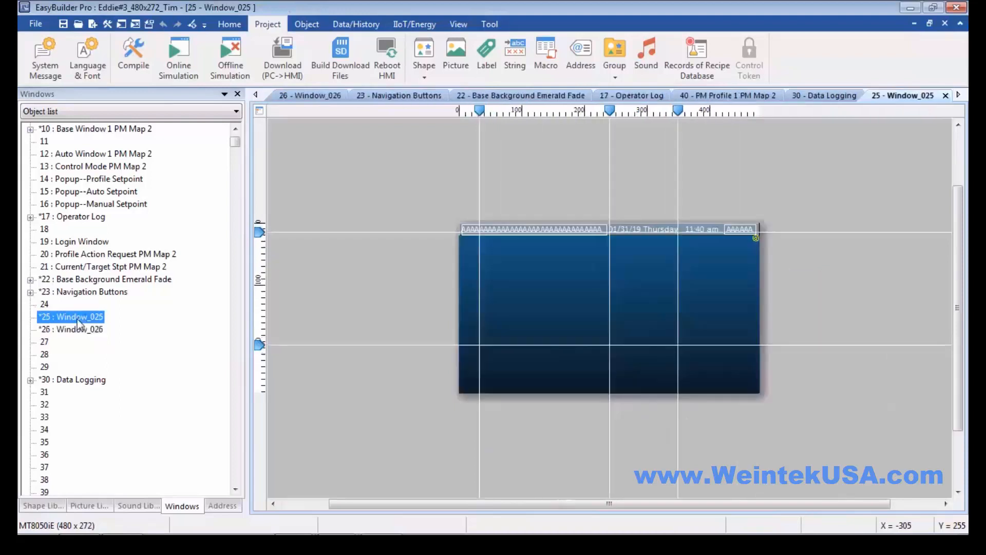
- Create window 28 as Window_028 with its bottom underlay window set to None
left_click(45, 356)
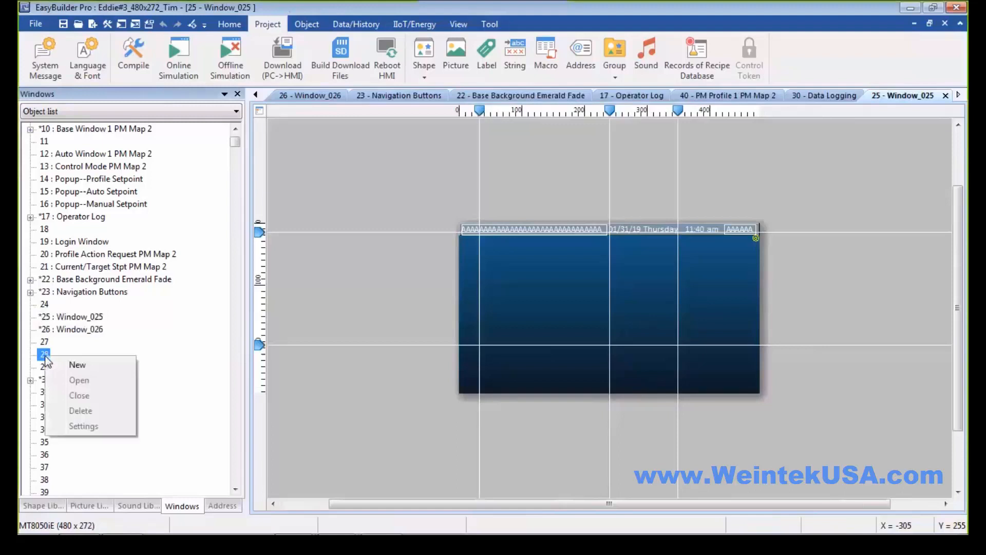
left_click(75, 364)
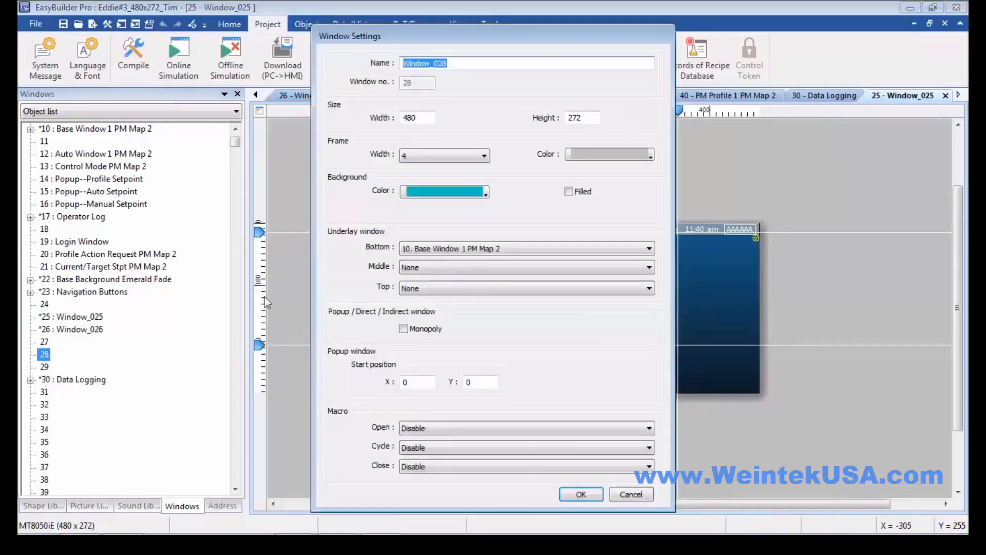
left_click(427, 250)
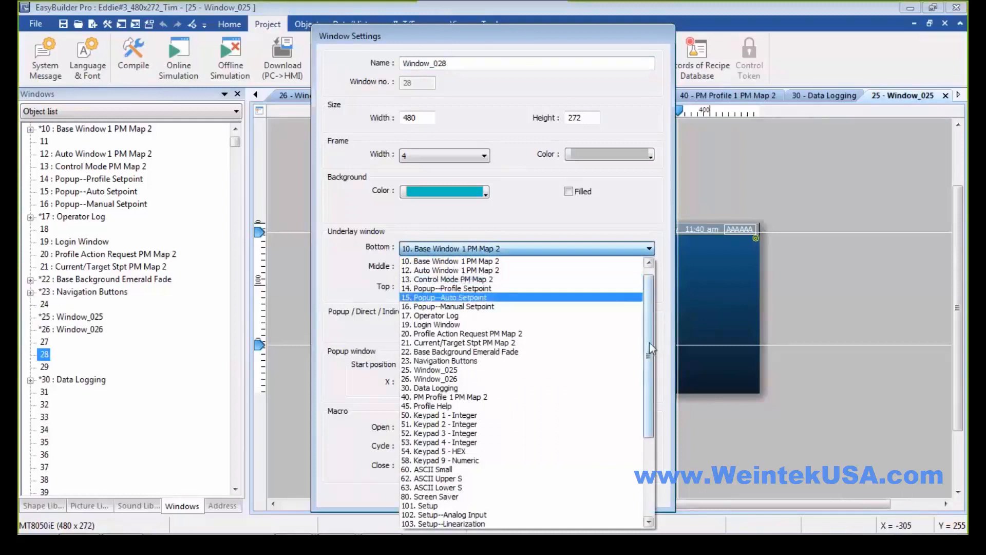
scroll(649, 342, "up", 1)
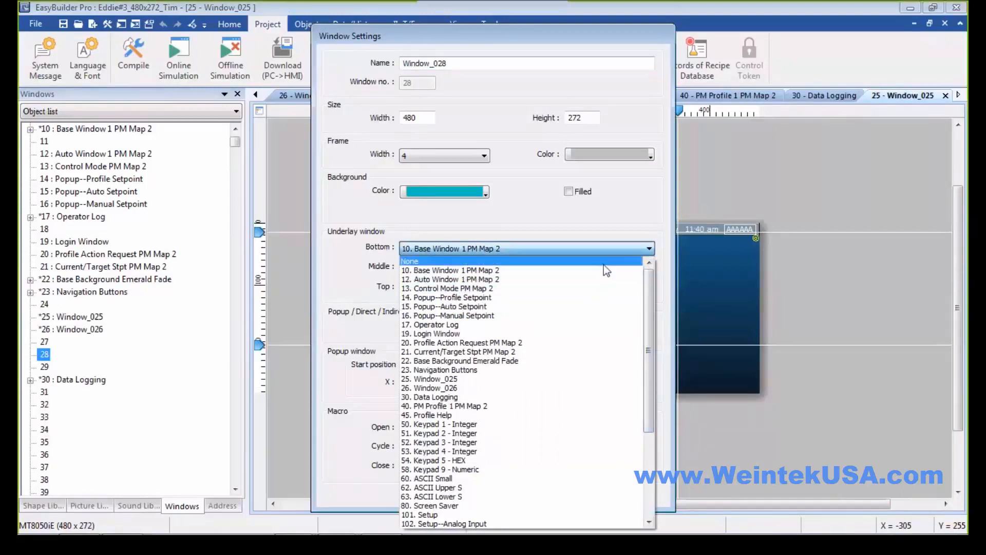
left_click(602, 262)
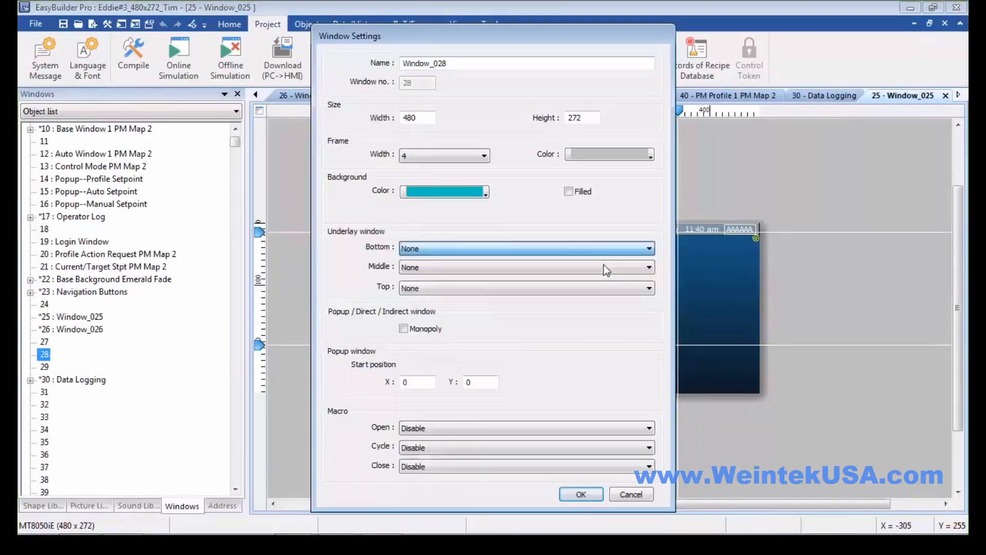
left_click(581, 494)
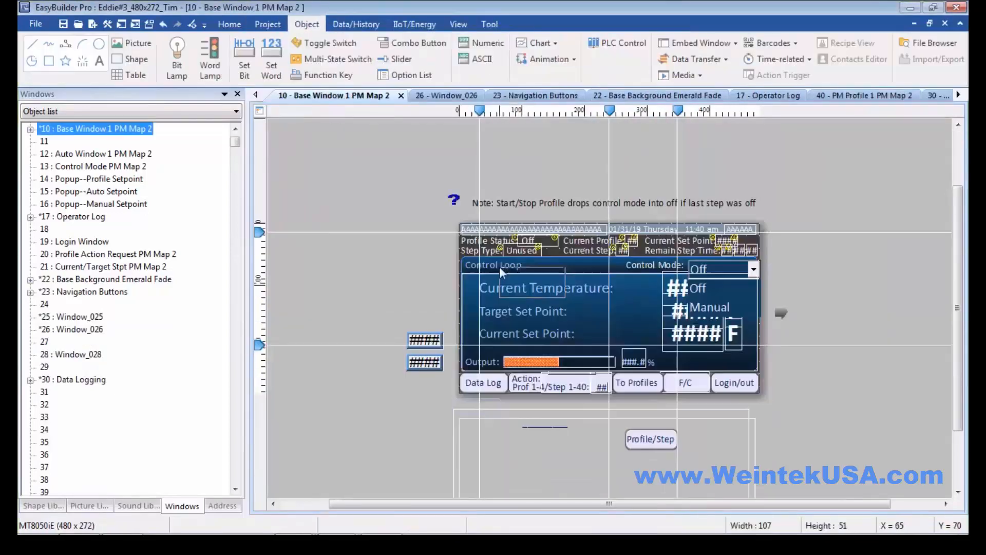
- Place a function key about 107 by 51 over the Control Loop area of Base Window 1 PM Map 2, and open Window_028
left_click(500, 267)
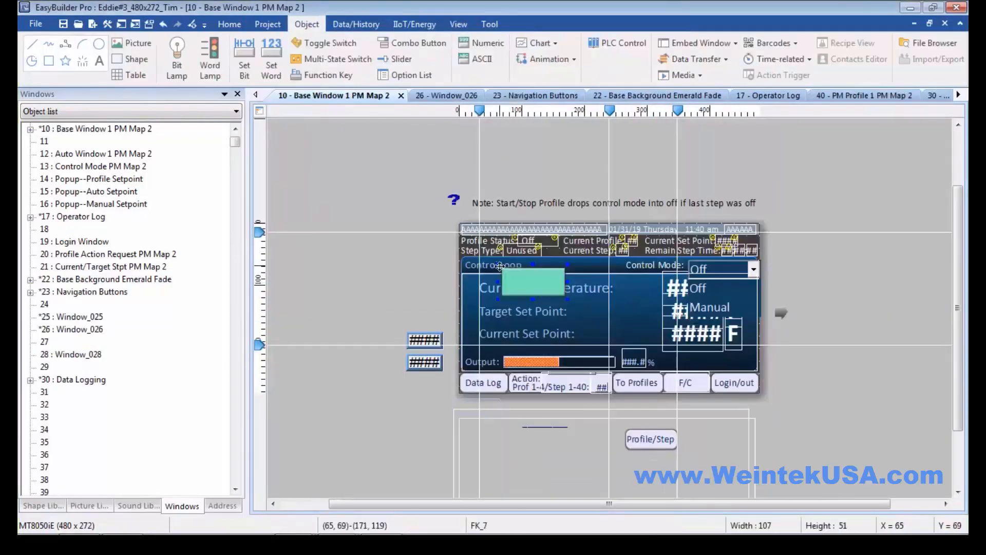
double_click(90, 356)
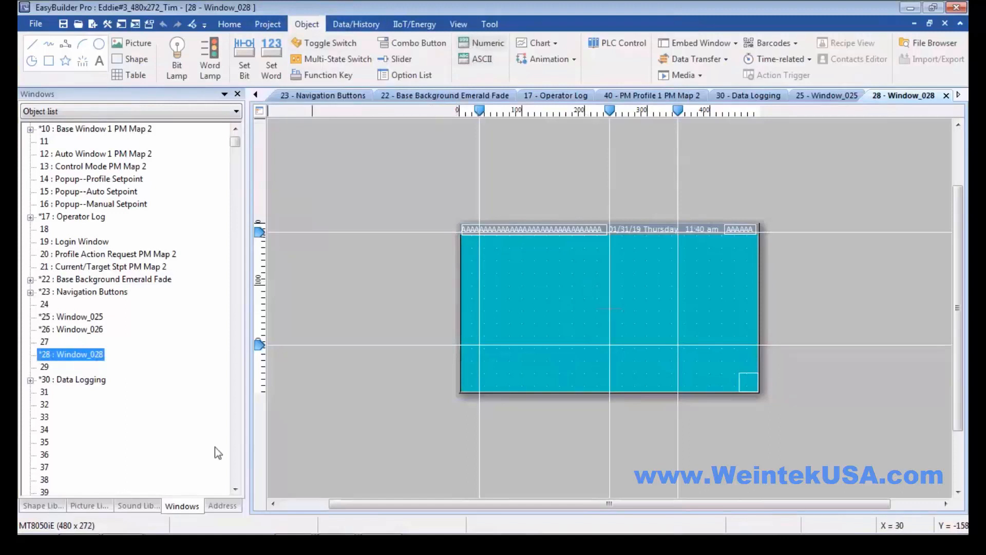
- Show the LW word address map of the Local HMI device
left_click(219, 502)
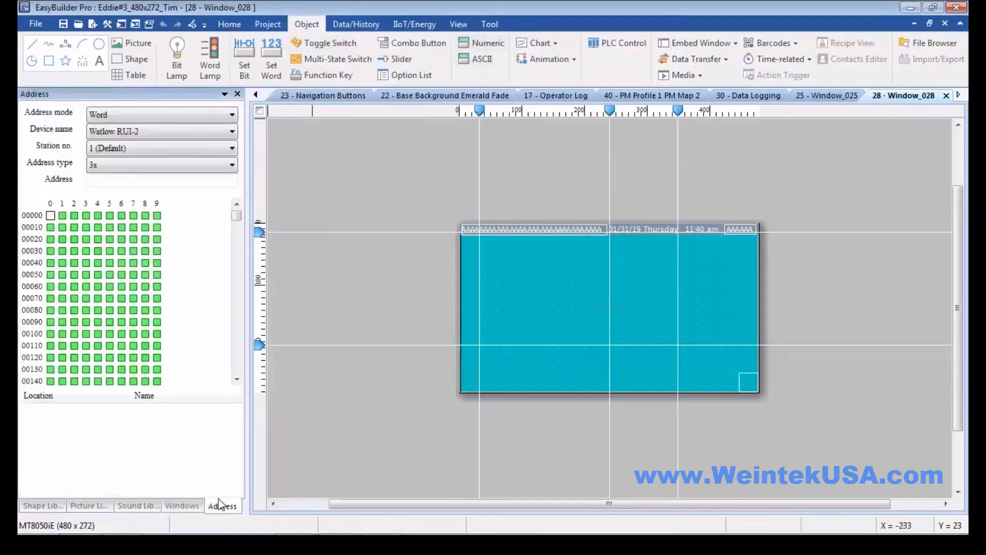
left_click(162, 134)
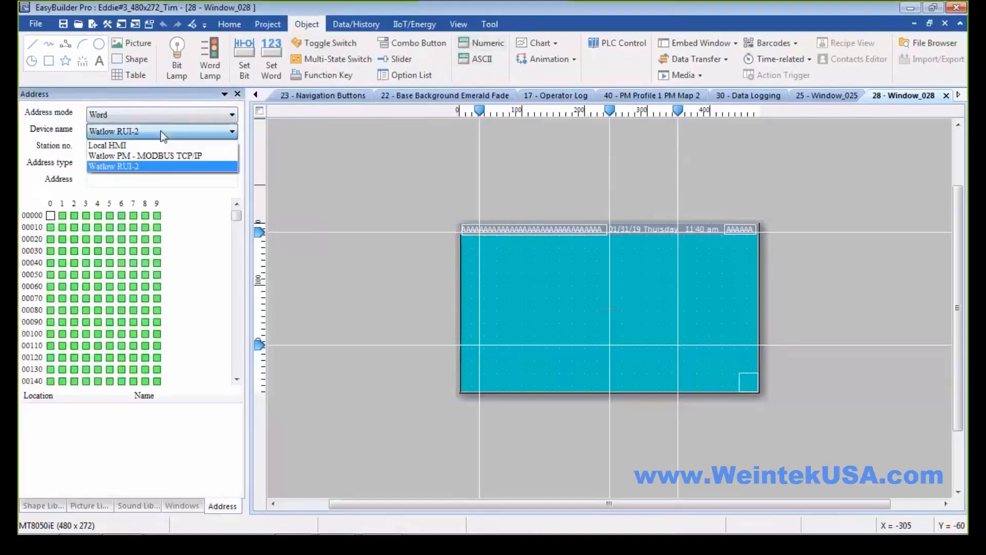
left_click(108, 146)
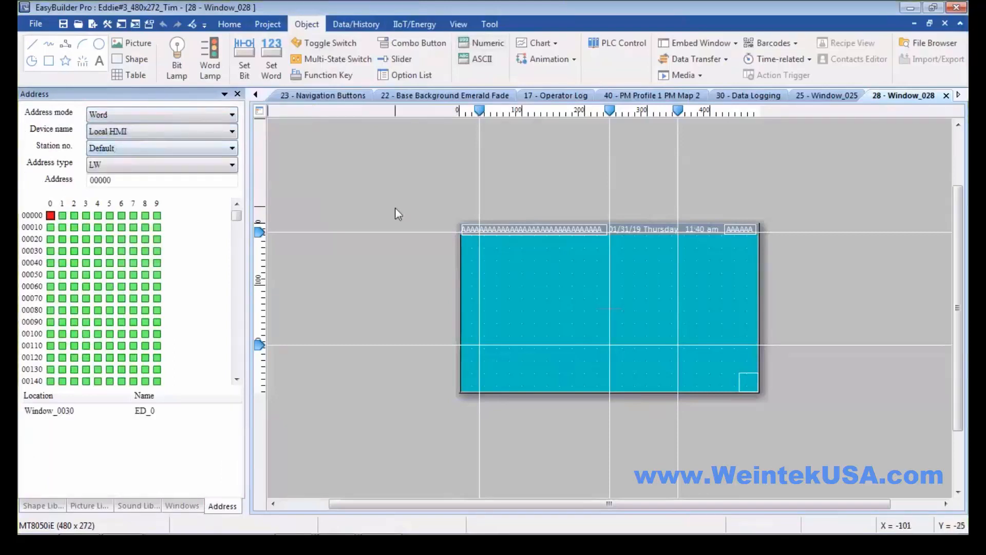
- Add a numeric object for Local HMI address LW 10 near the upper-left corner of the Window_028 canvas
left_click(483, 43)
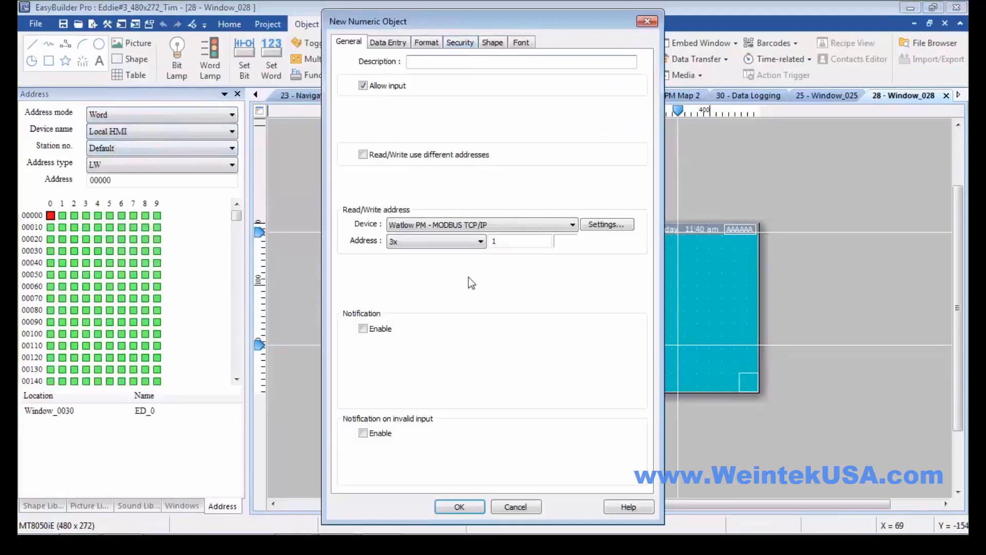
left_click(463, 225)
left_click(456, 238)
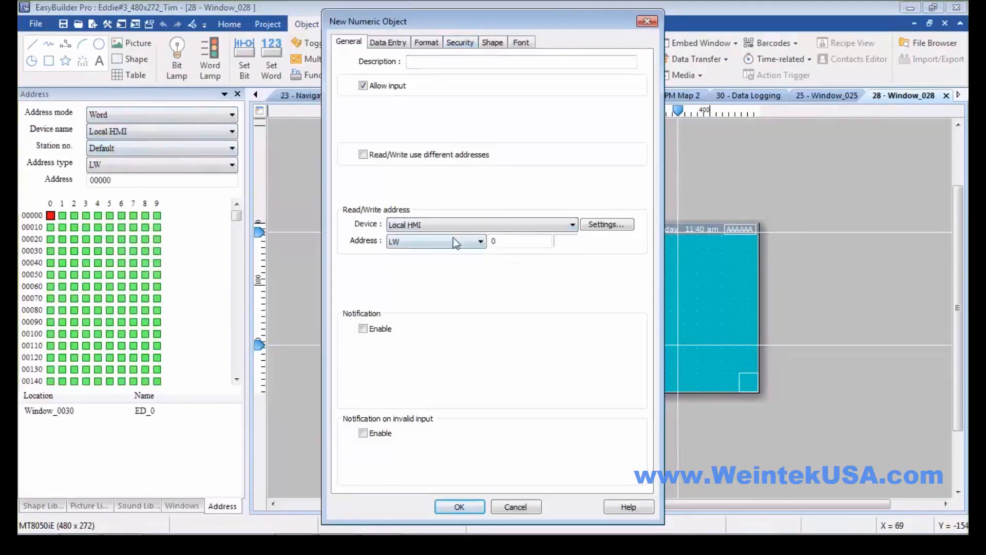
double_click(493, 241)
type("10")
left_click(425, 45)
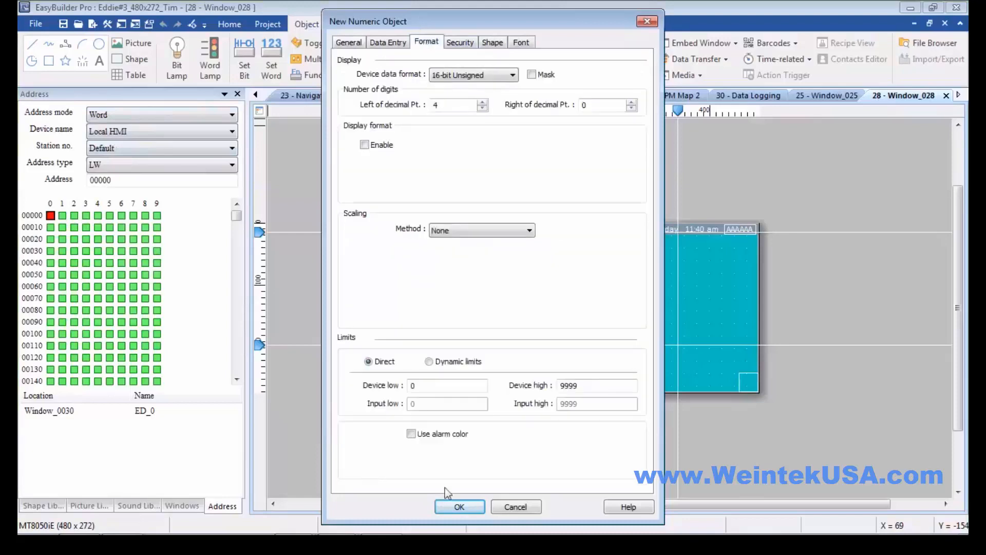
left_click(455, 507)
left_click(509, 271)
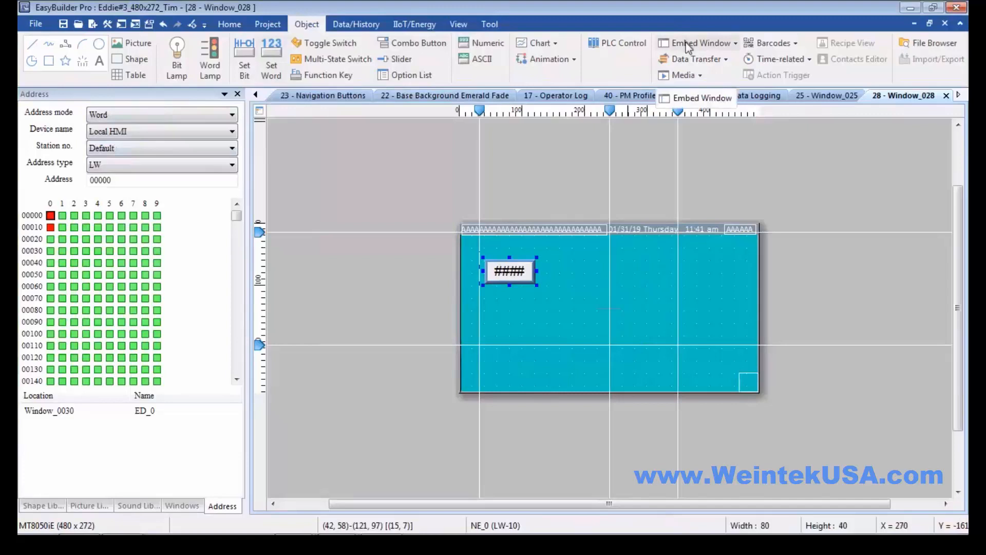
- Start a new indirect window object with its read address set to Local HMI LW 10
left_click(687, 45)
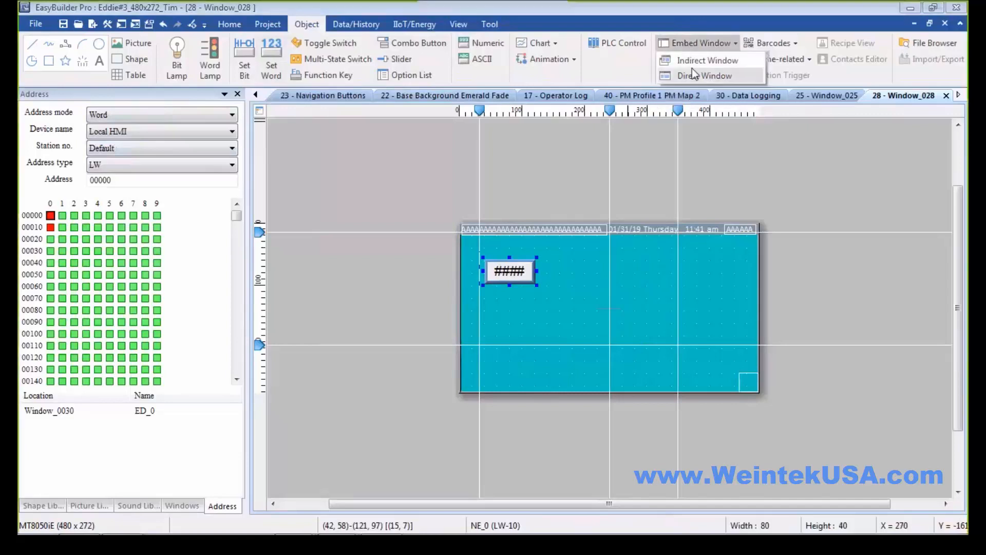
left_click(696, 61)
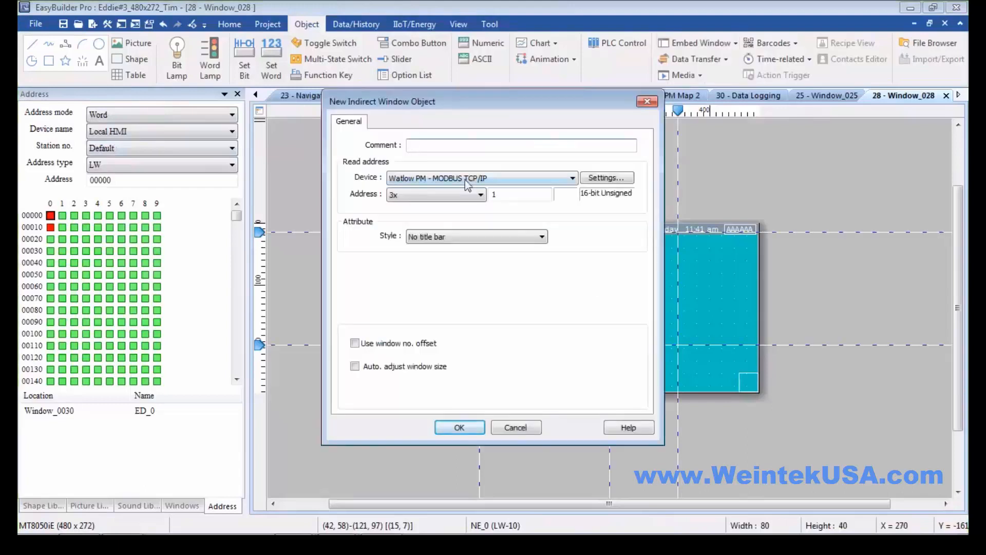
left_click(464, 180)
left_click(462, 189)
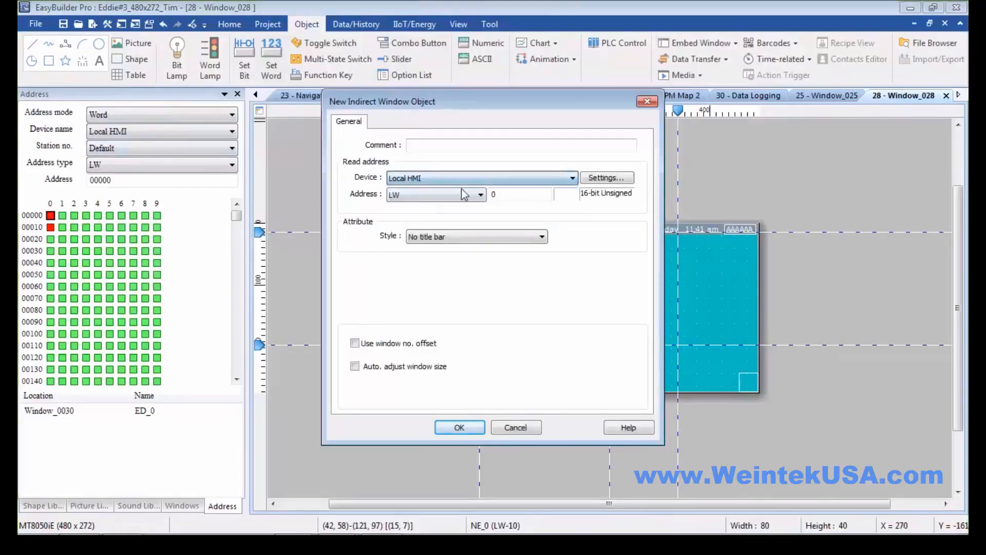
left_click(491, 195)
type("1")
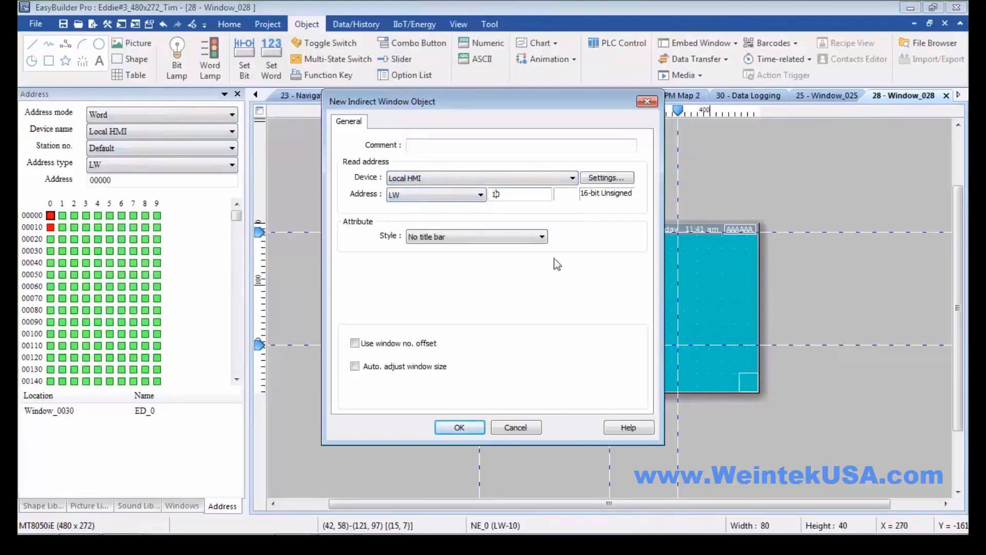
- Enable the window number offset at 10 and place the indirect window, about 150 by 100, to the right of the numeric object
left_click(354, 343)
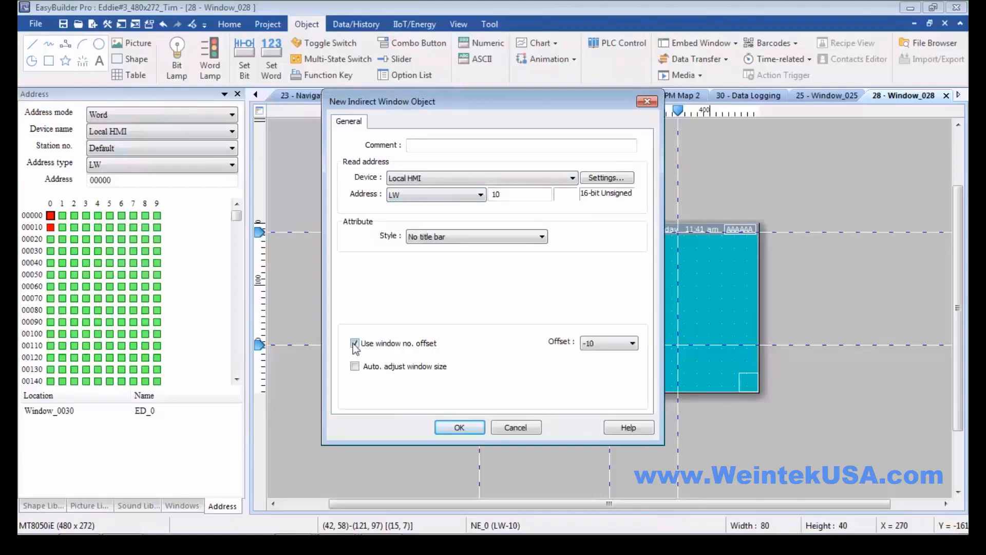
left_click(599, 347)
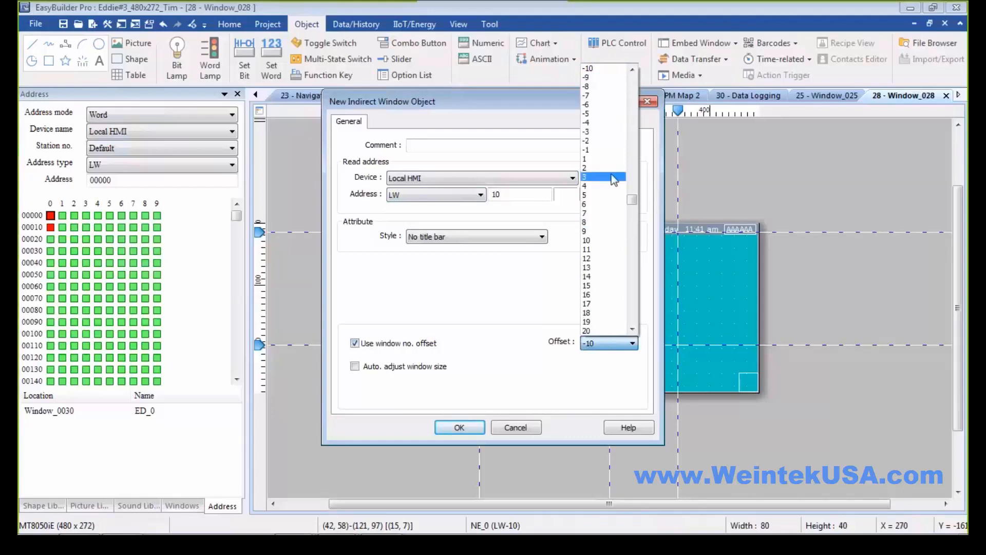
left_click(608, 241)
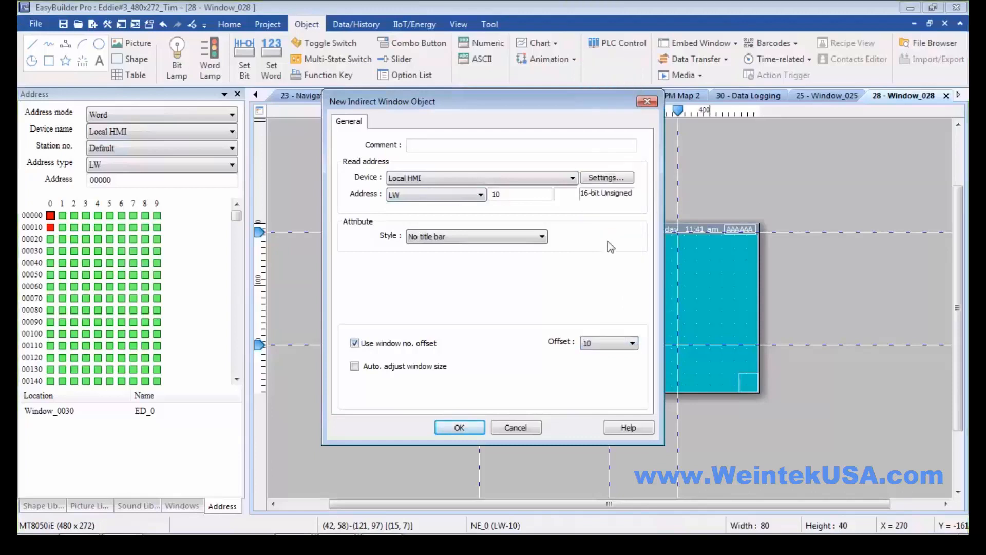
left_click(474, 427)
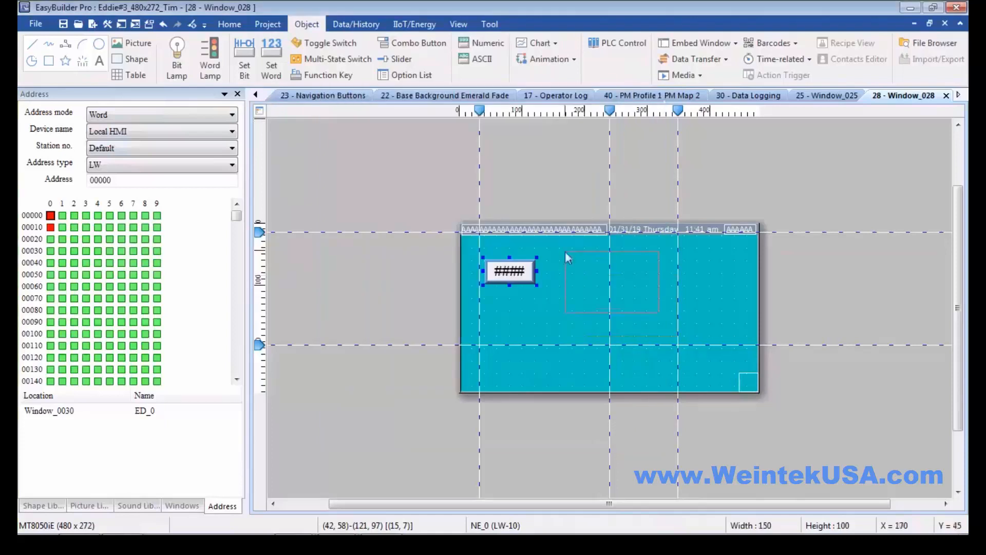
left_click(565, 251)
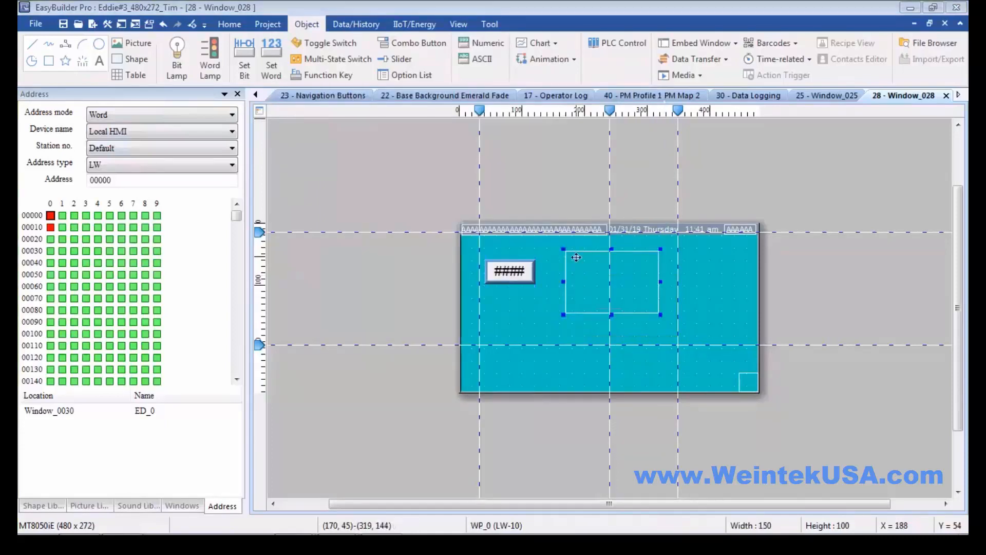
- Enable automatic window size adjustment for the indirect window on Window_028
double_click(576, 258)
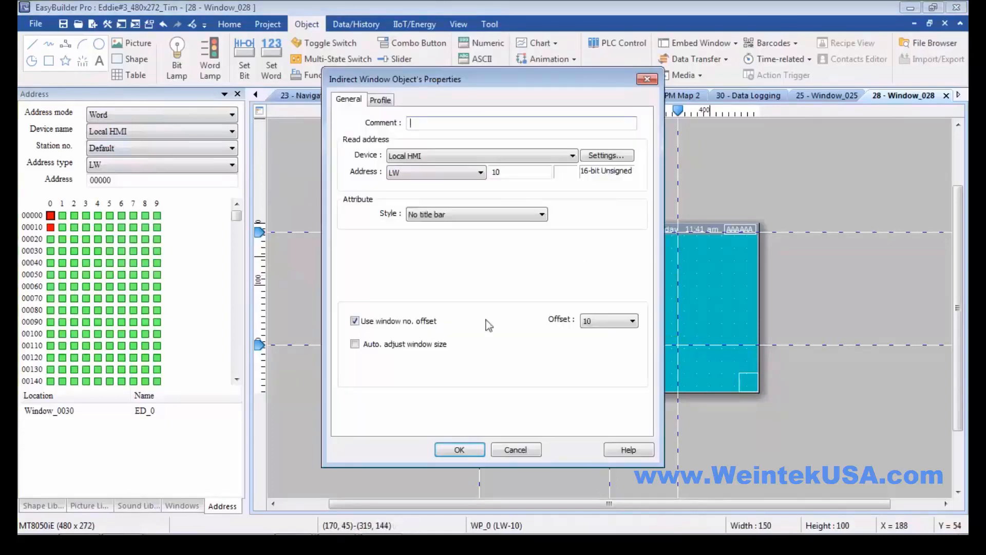
left_click(355, 344)
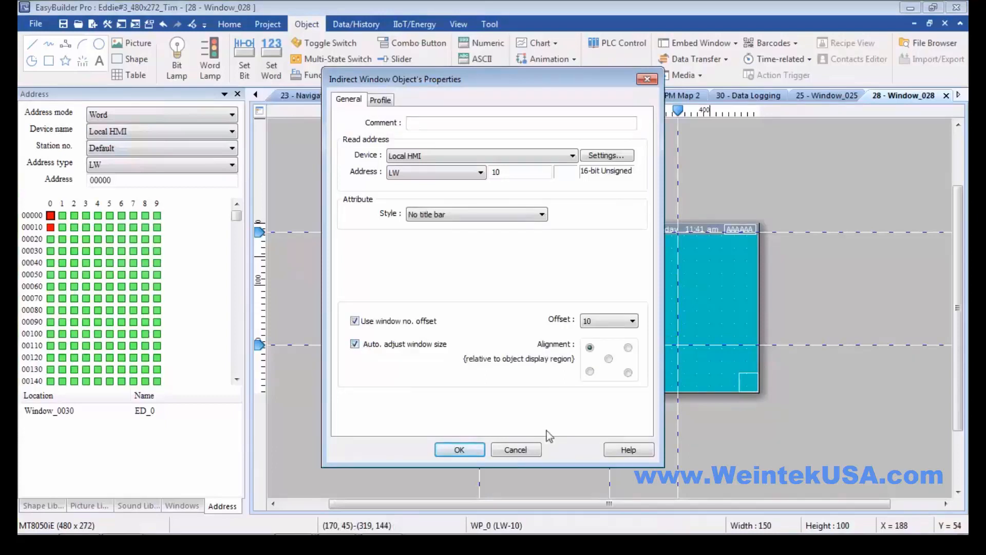
left_click(460, 449)
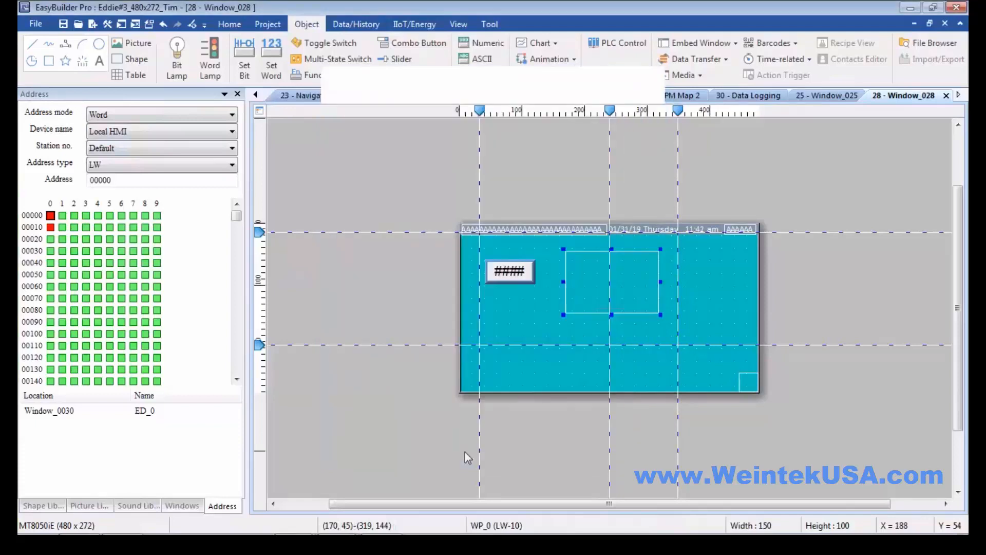
- Move the numeric object and the indirect window to the upper-left corner of Window_028, overlapping at position 0, 0
left_click(519, 275)
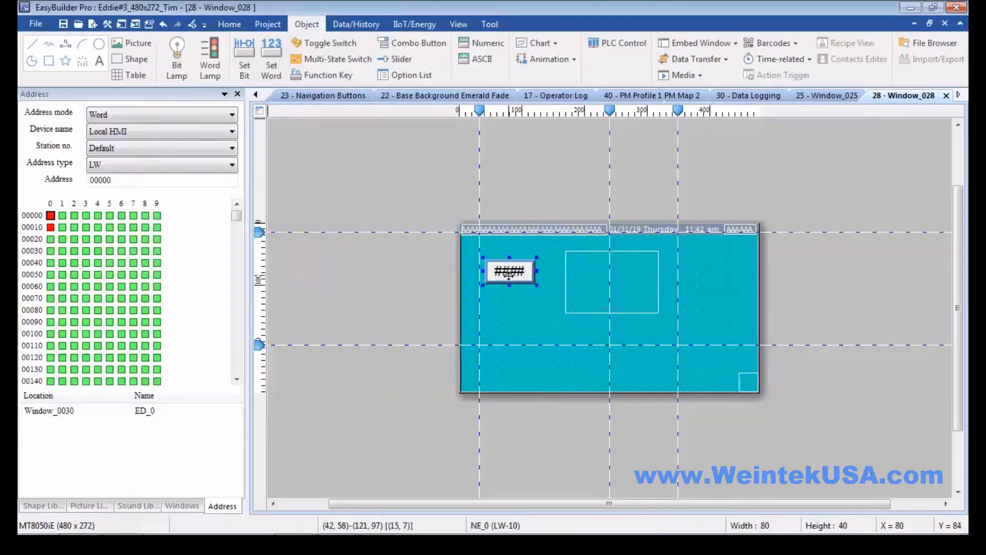
left_click_drag(508, 276, 481, 239)
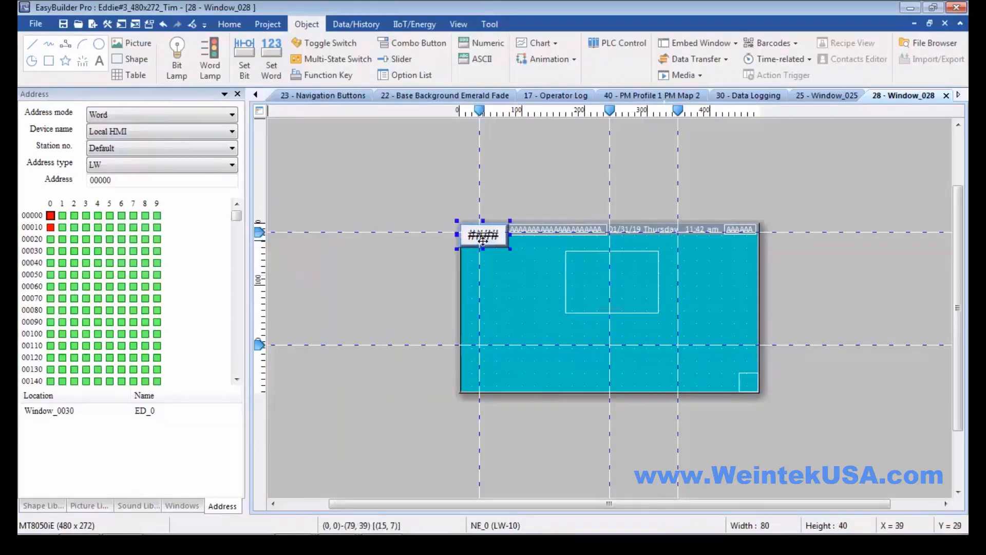
left_click(578, 252)
left_click_drag(576, 263, 471, 236)
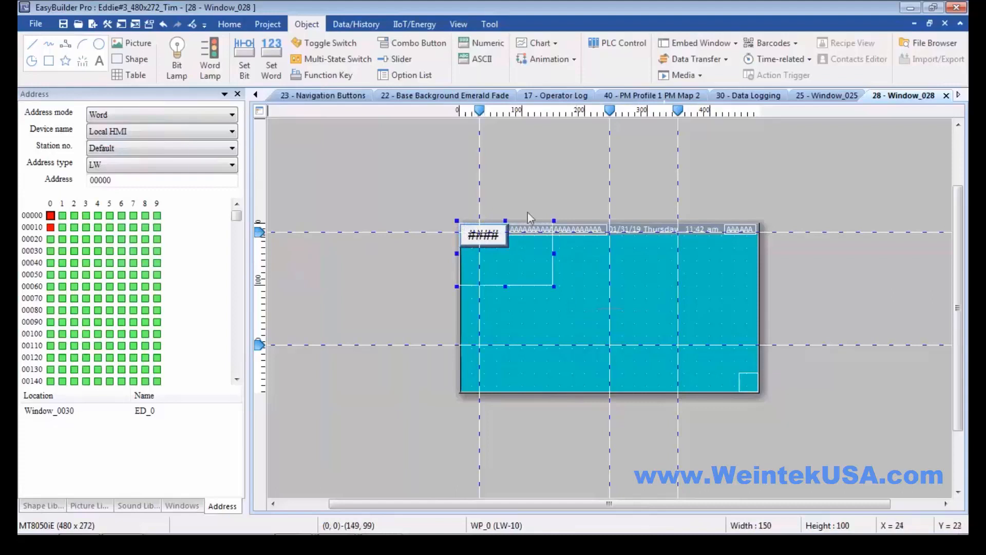
- Send the indirect window to the bottom layer, beneath the numeric object
left_click(230, 24)
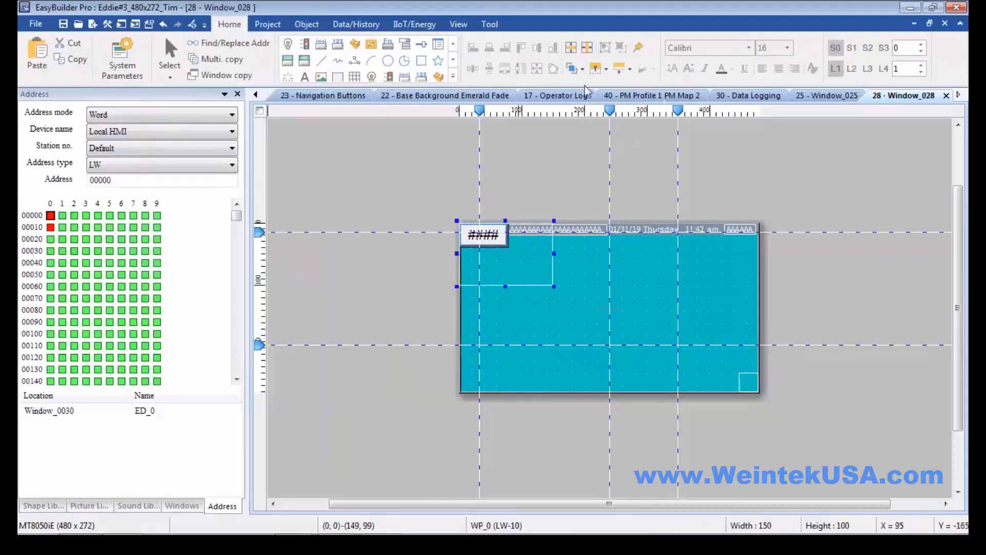
left_click(582, 70)
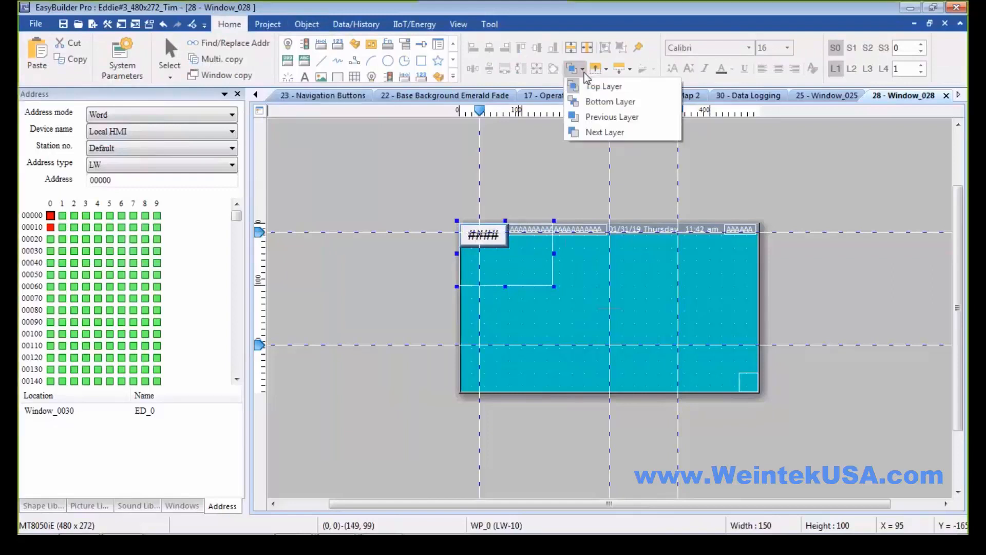
left_click(585, 102)
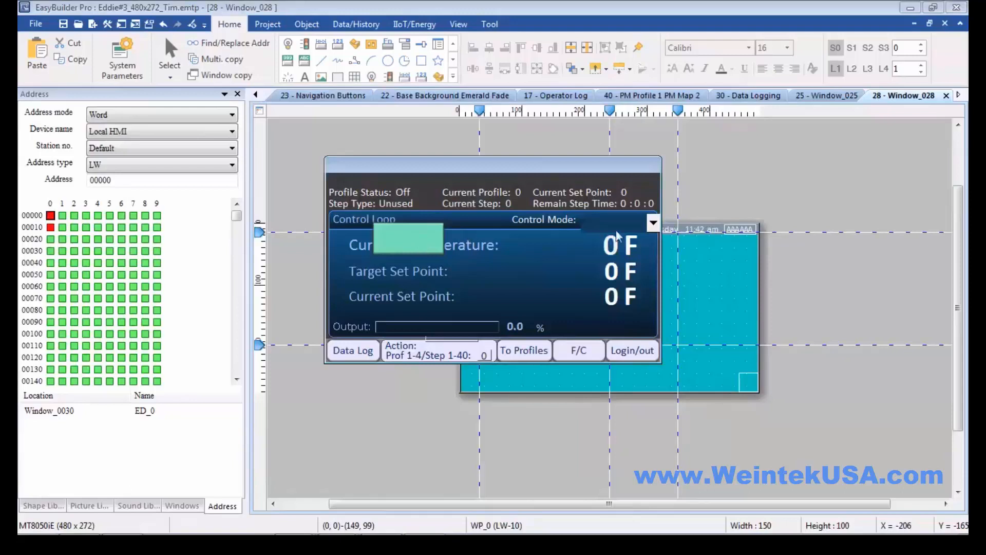
- Exit the running simulation and show the project's window list
right_click(553, 226)
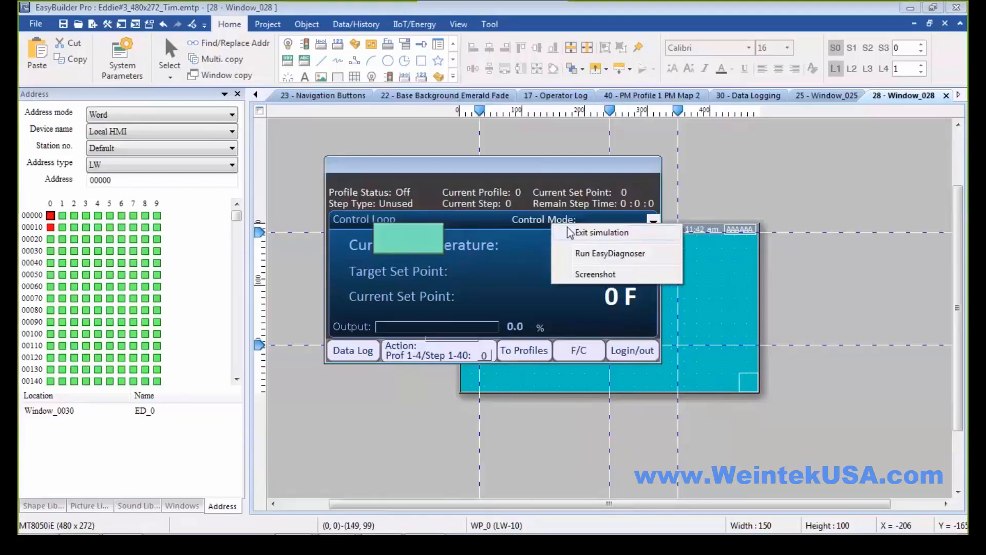
left_click(573, 233)
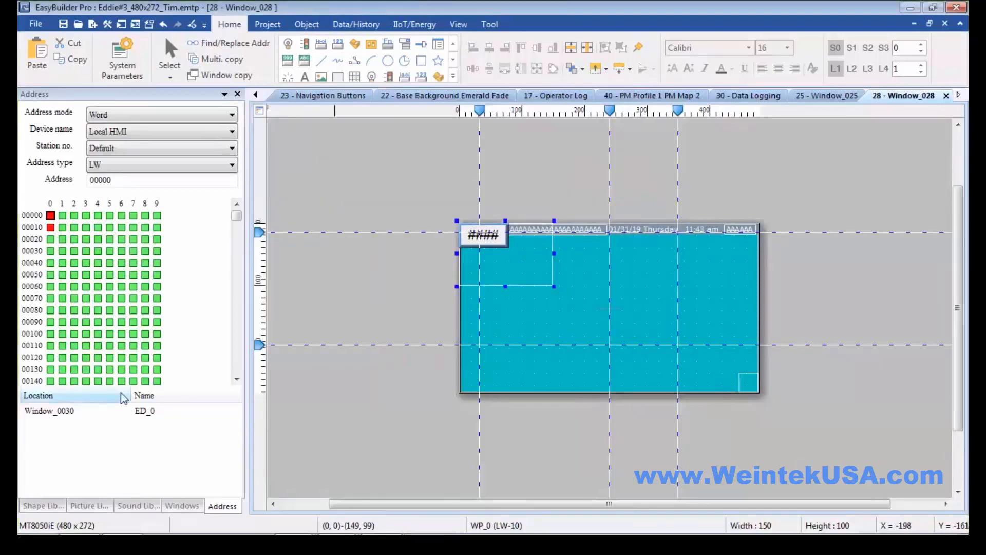
left_click(175, 507)
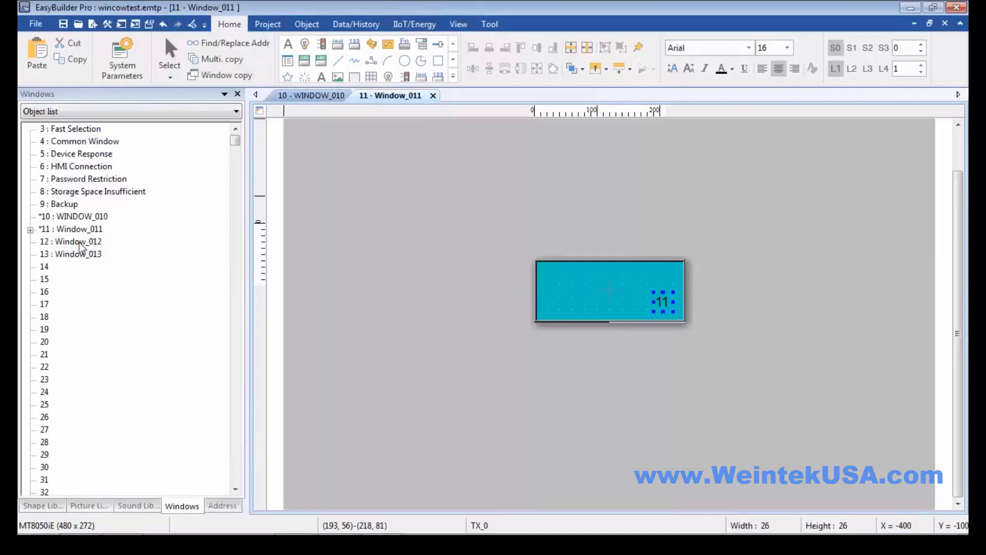
- Open Window_012 in the wincowtest project and paste the copied window number label into it
double_click(79, 242)
key("ctrl+v")
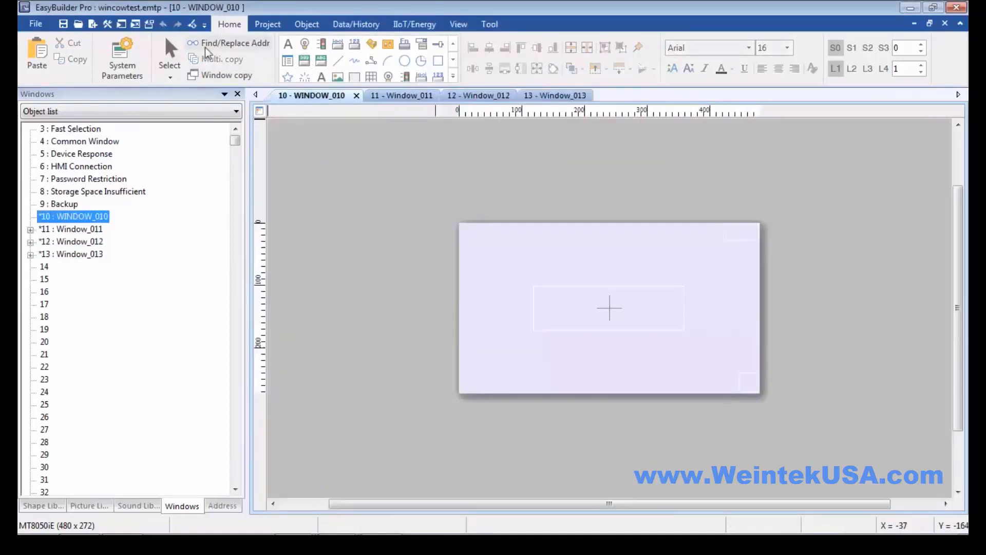
- Add a numeric object for Local HMI address LW 0 near the upper-left corner of WINDOW_010
left_click(307, 24)
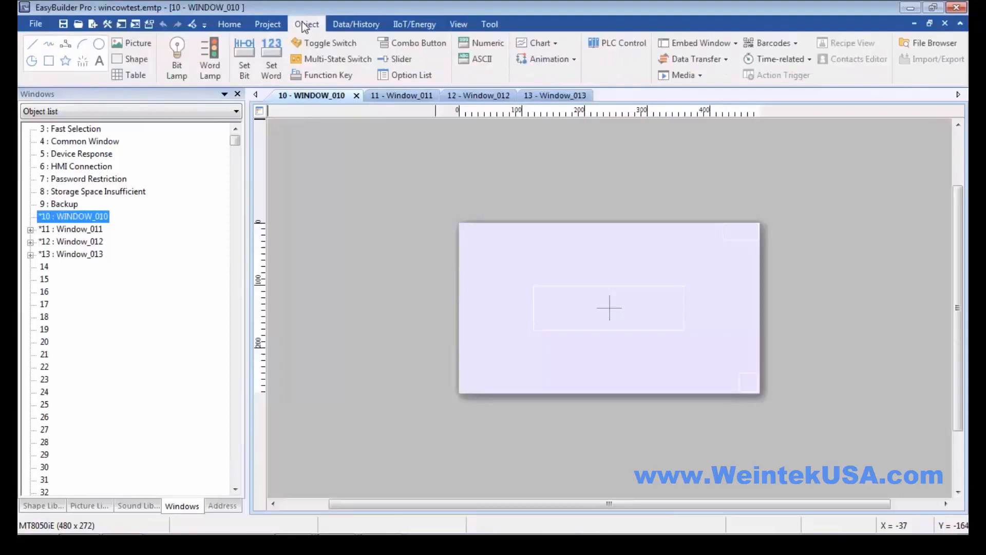
left_click(470, 46)
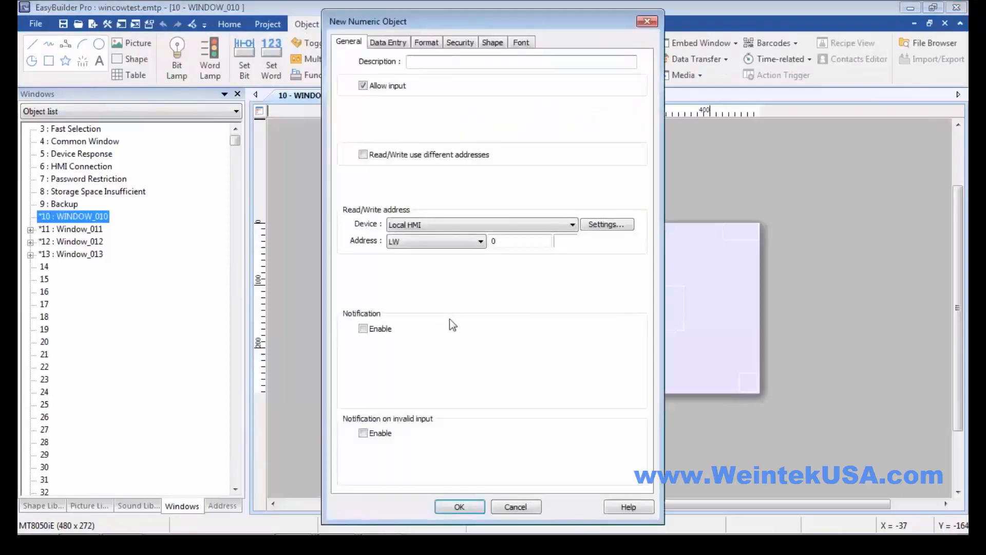
left_click(459, 506)
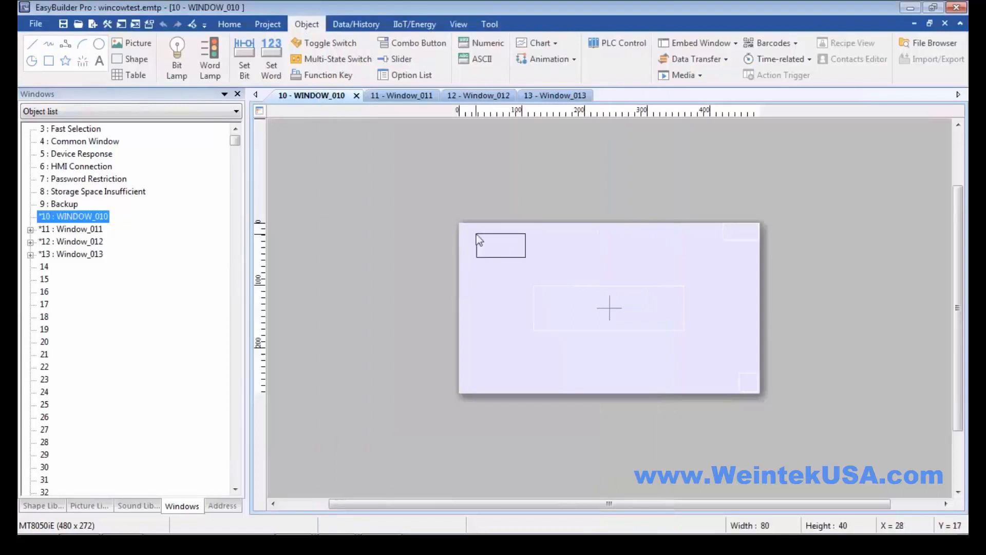
left_click(475, 232)
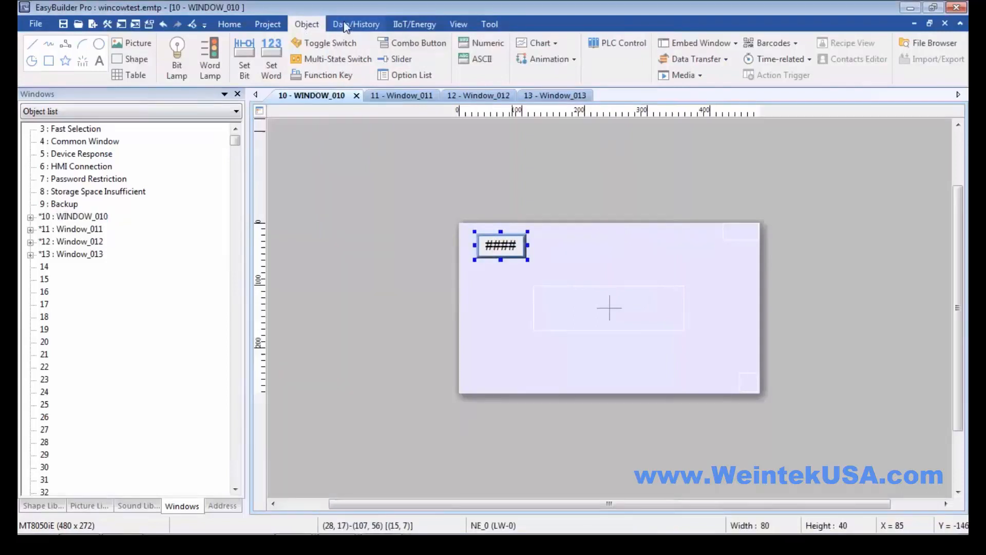
- Add an indirect window reading Local HMI LW 0 with window number offset 10, about 150 by 100, near the center of WINDOW_010
left_click(698, 44)
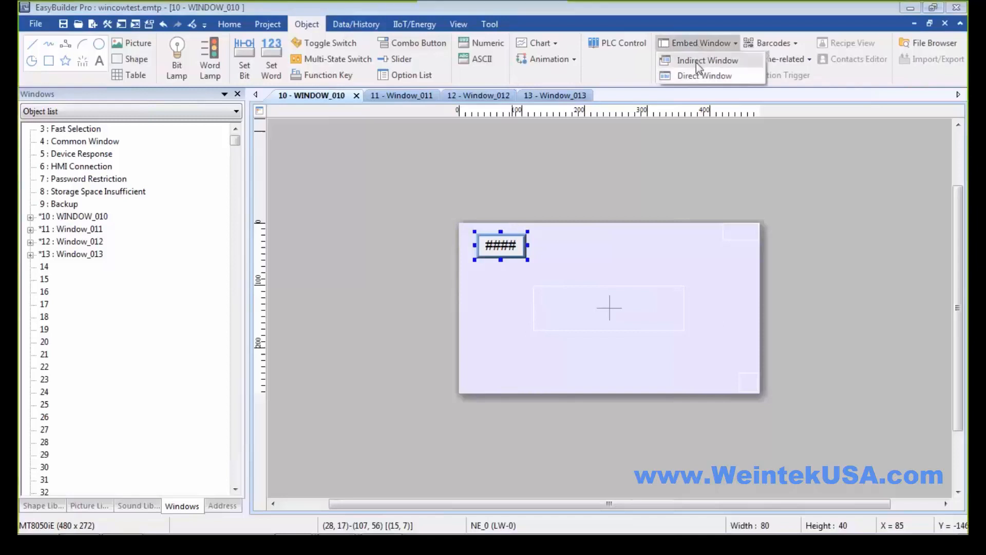
left_click(696, 61)
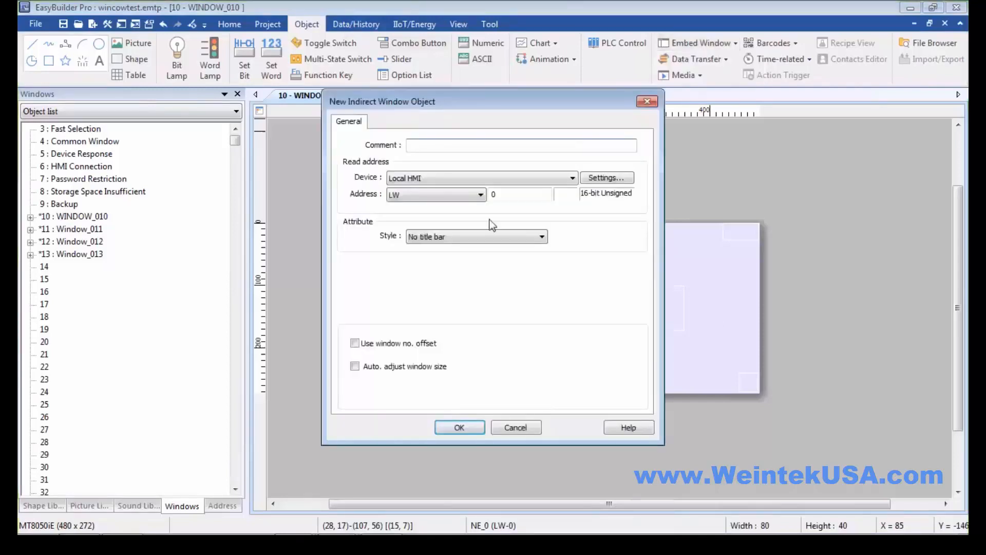
left_click(354, 343)
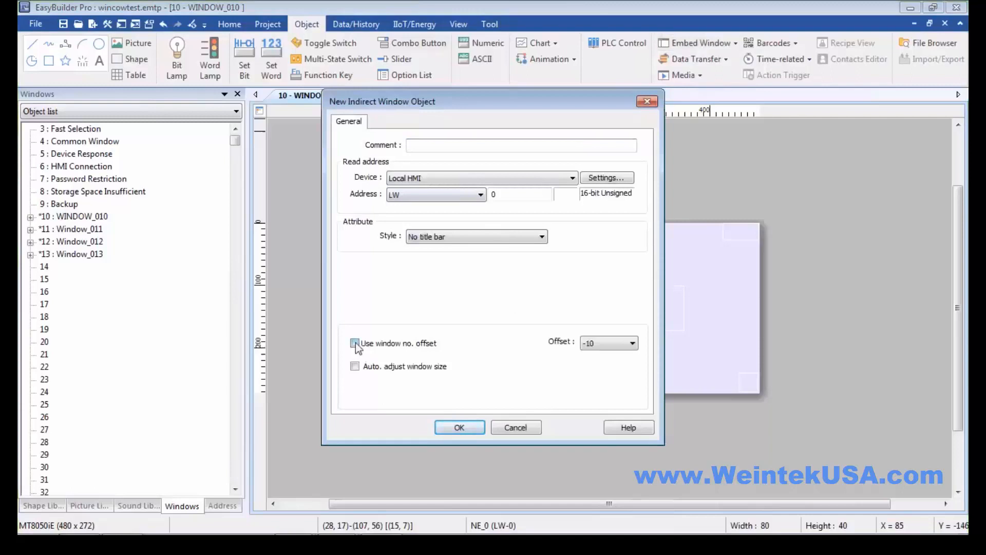
left_click(625, 344)
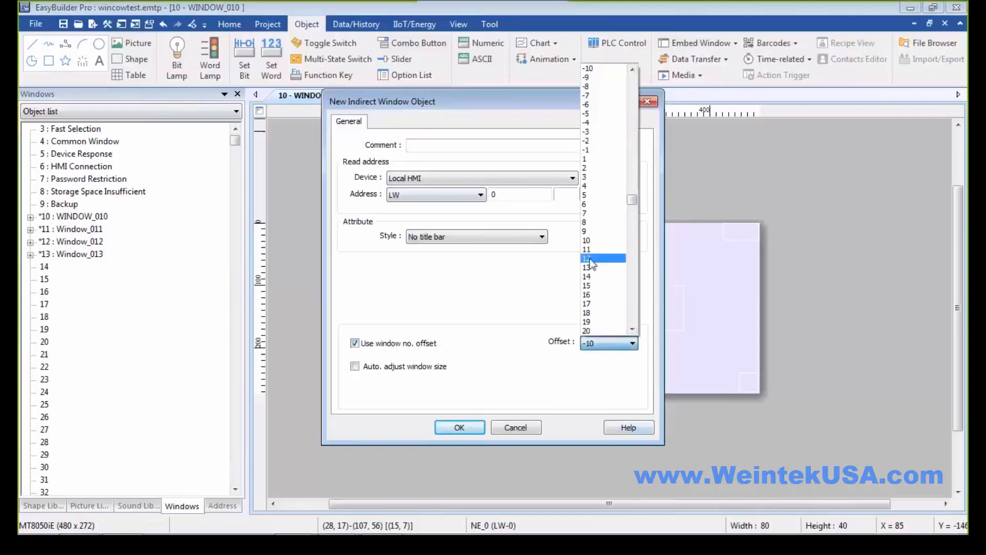
left_click(591, 241)
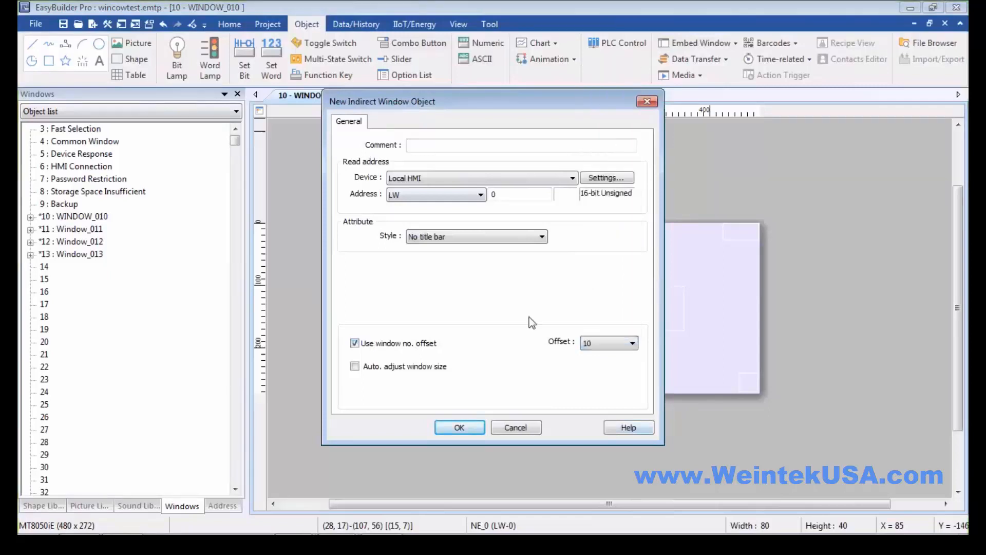
left_click(458, 427)
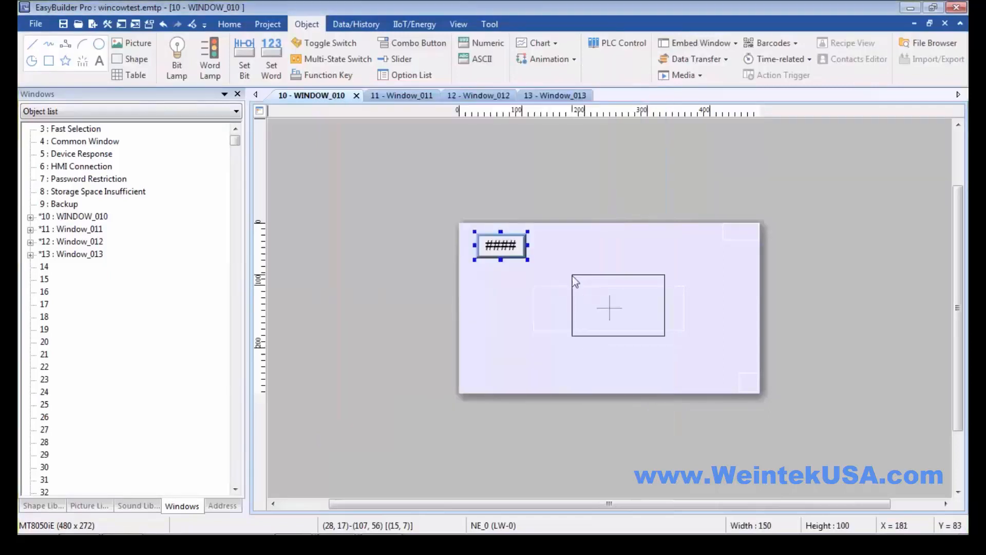
left_click(569, 273)
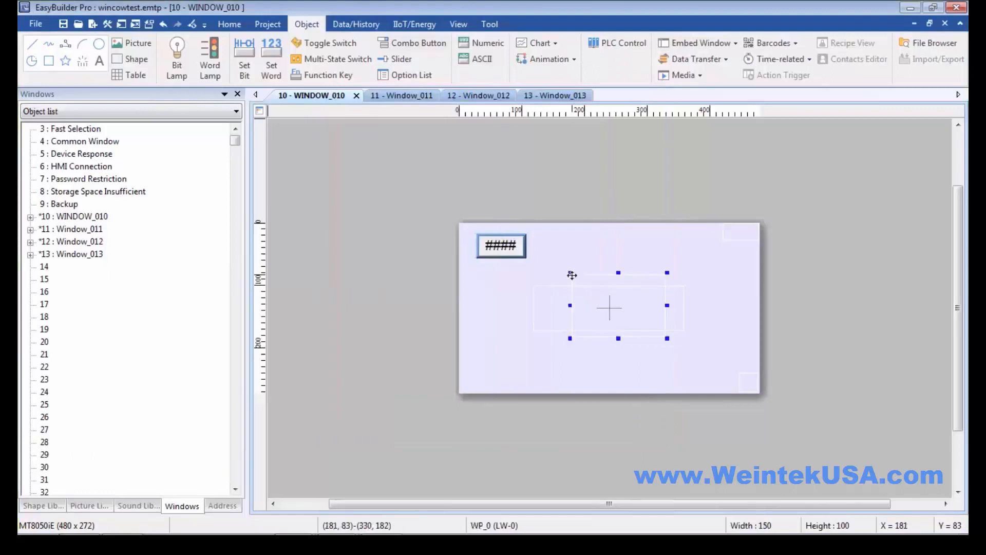
- Enable automatic window size adjustment for the indirect window on WINDOW_010
double_click(605, 296)
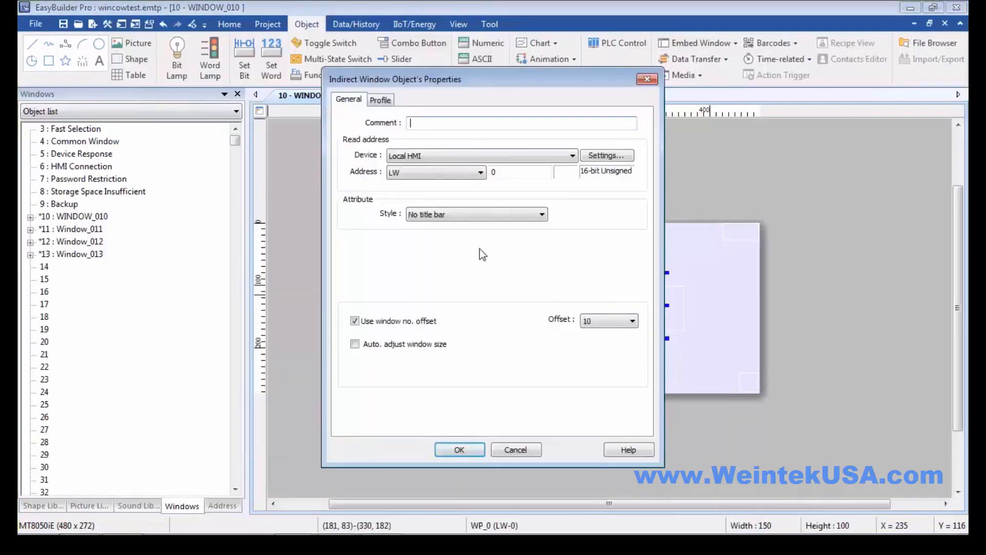
left_click(415, 344)
left_click(417, 349)
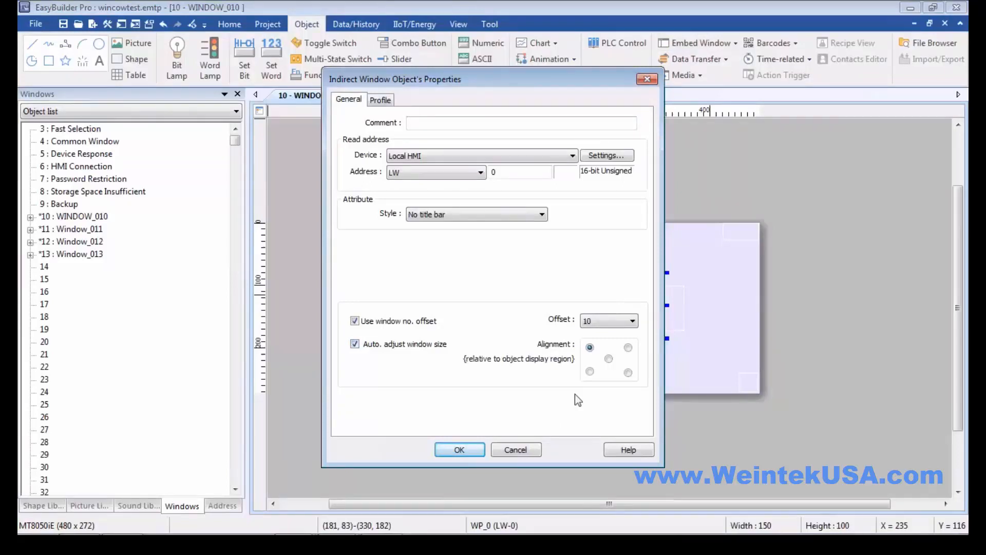
left_click(459, 449)
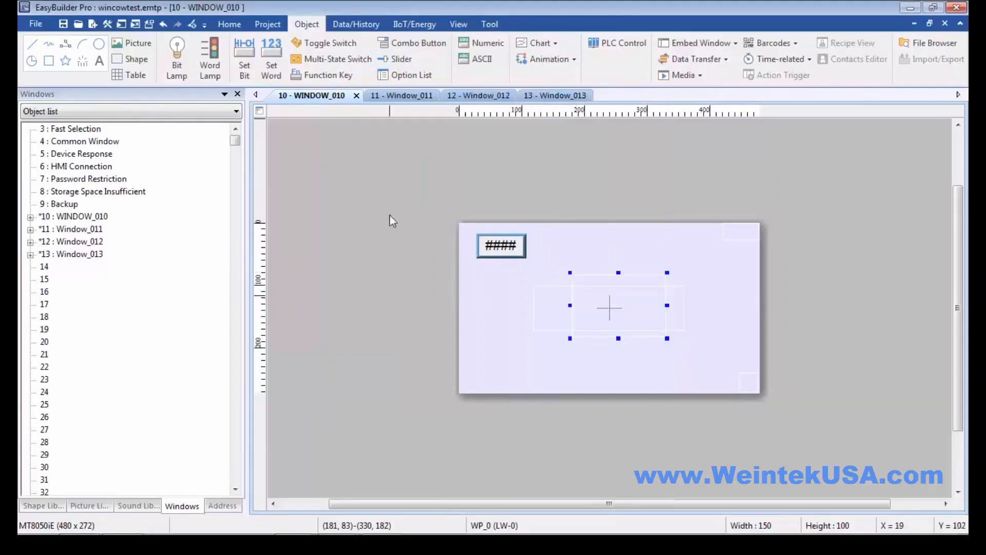
- Run the project simulation and enter 1 in the numeric object to call up the first embedded window
left_click(135, 24)
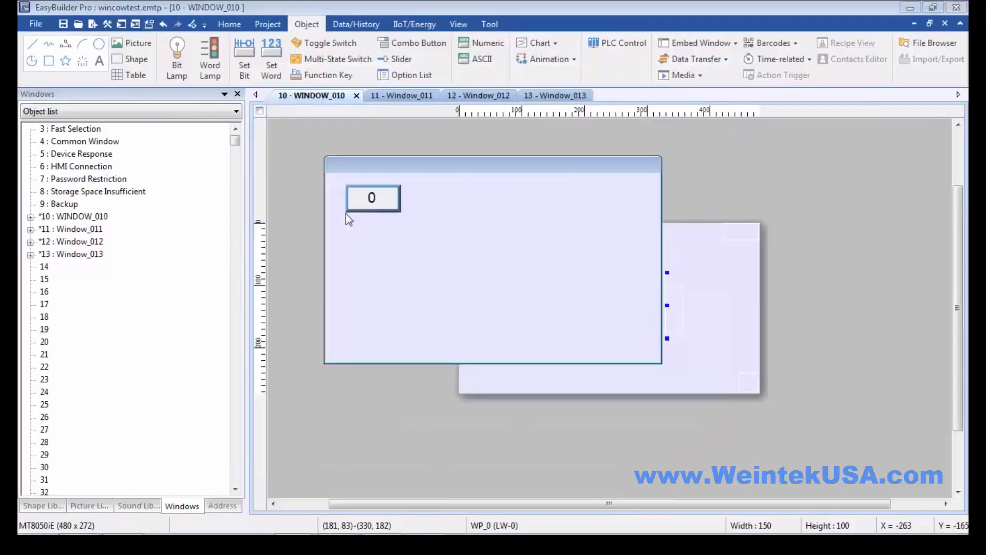
left_click(372, 202)
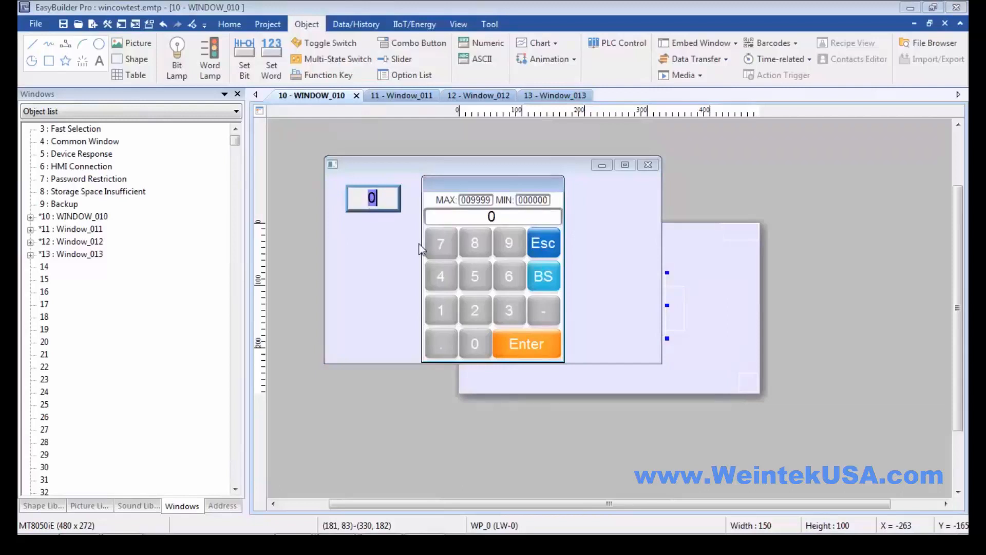
left_click(443, 317)
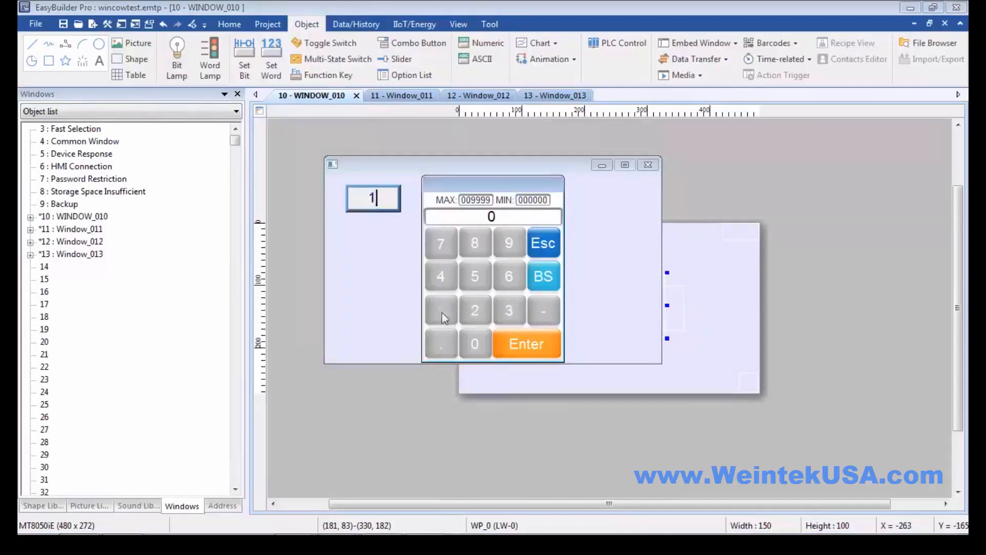
left_click(508, 342)
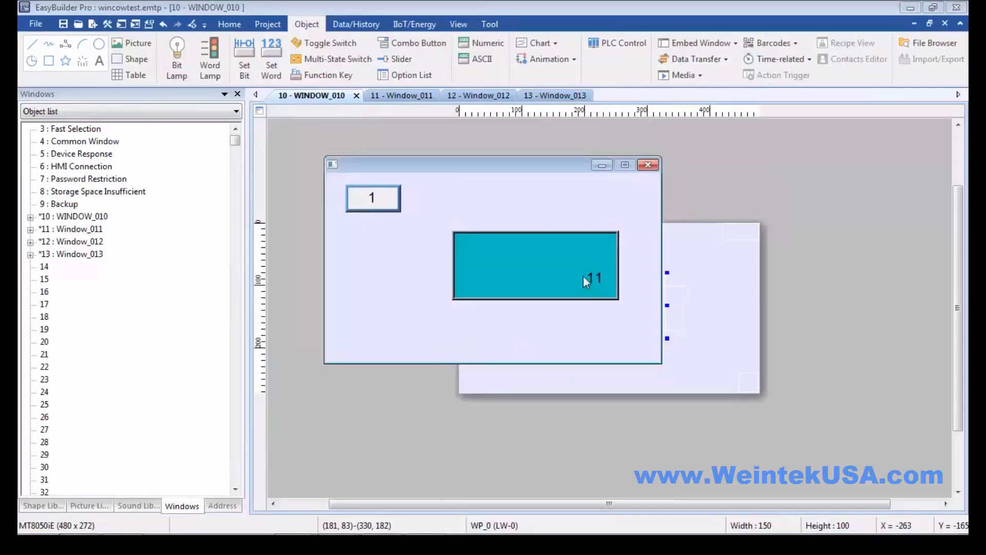
- Test switching the embedded window by entering 2 and 3 in the simulated numeric object
left_click(371, 199)
left_click(467, 311)
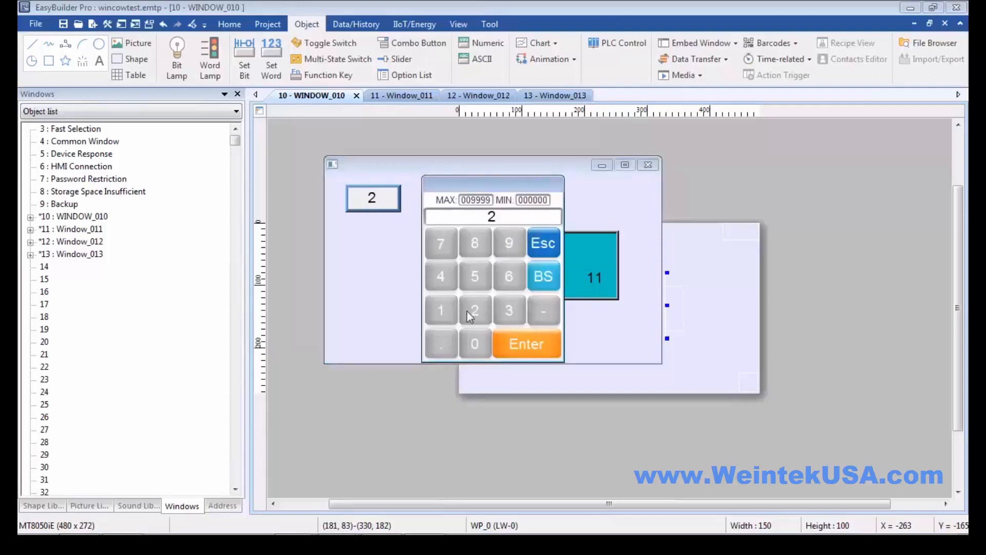
left_click(522, 351)
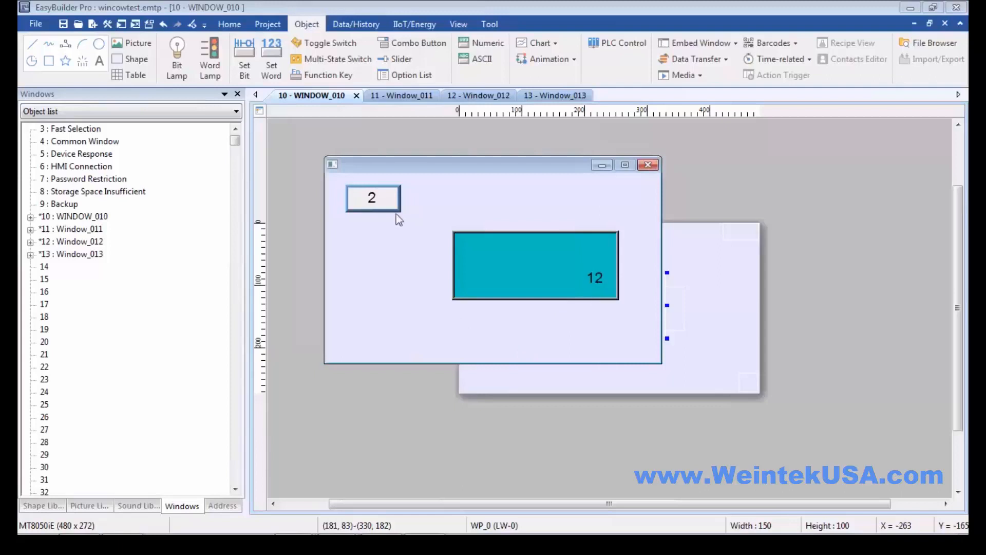
left_click(379, 203)
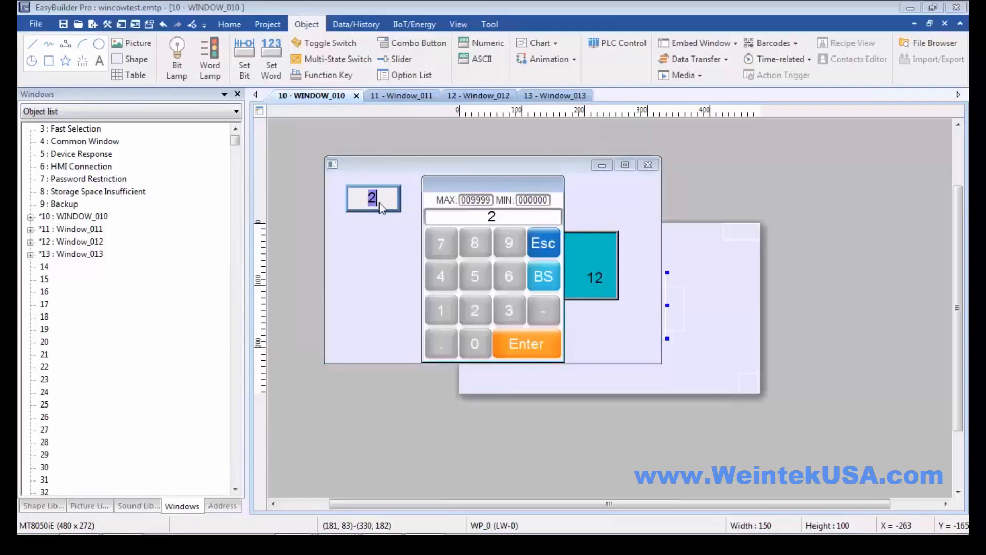
left_click(508, 315)
left_click(519, 344)
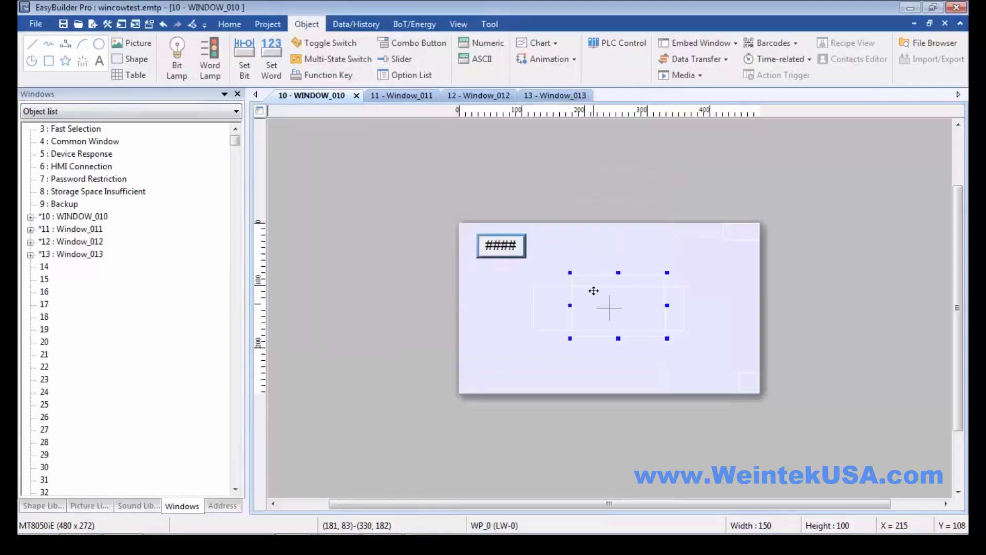
- Change the read address of the indirect window on WINDOW_010 to LW 10
double_click(593, 290)
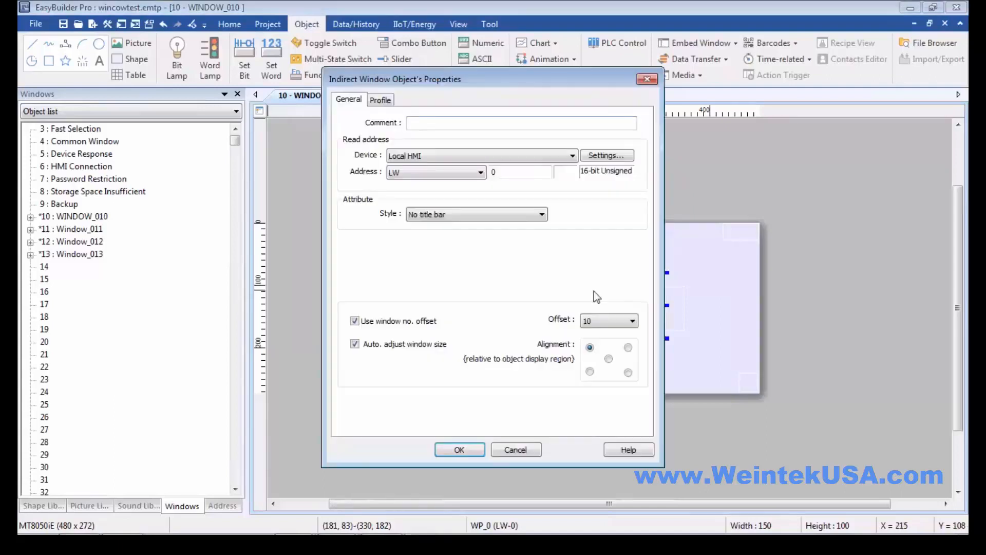
left_click(492, 172)
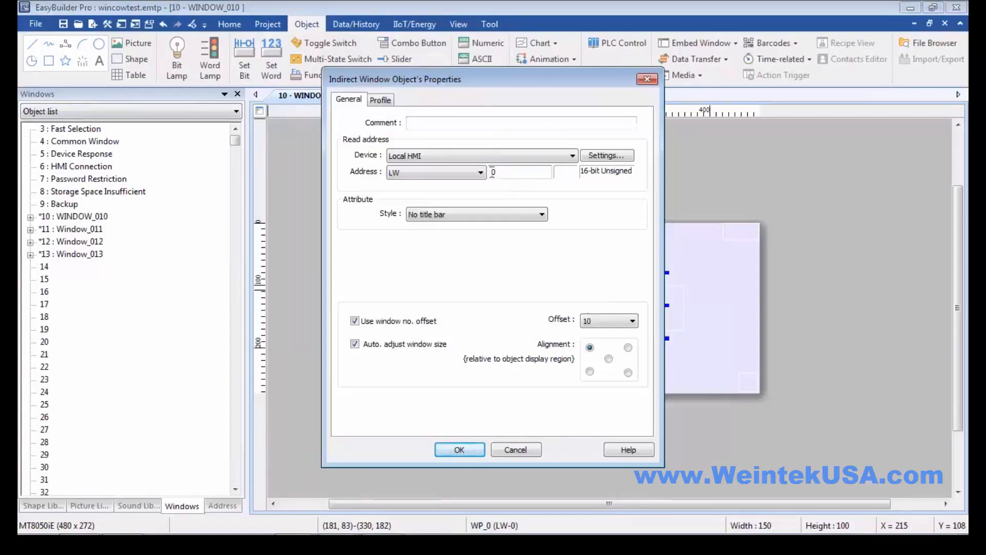
type("10")
left_click(456, 450)
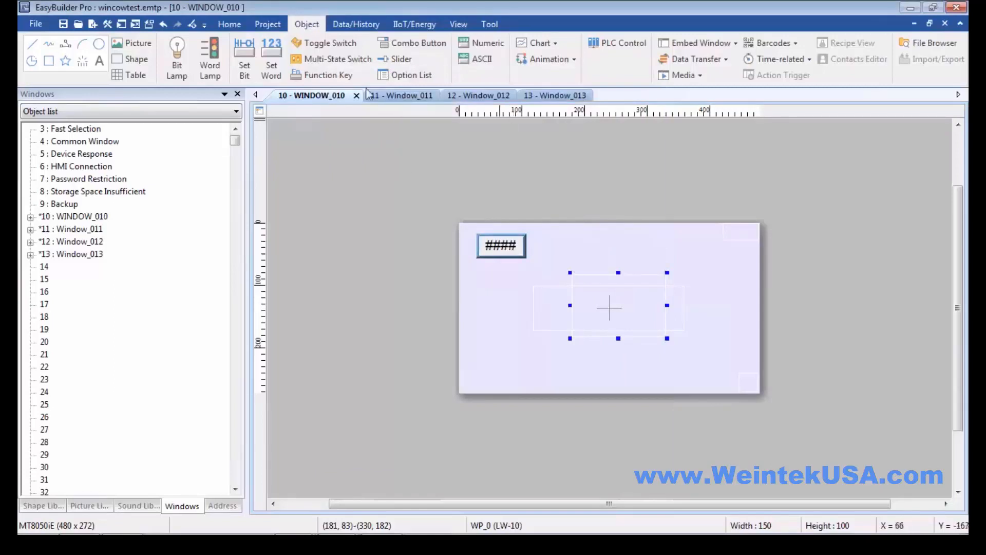
- Create a new macro in the project and name it win-offset
left_click(268, 25)
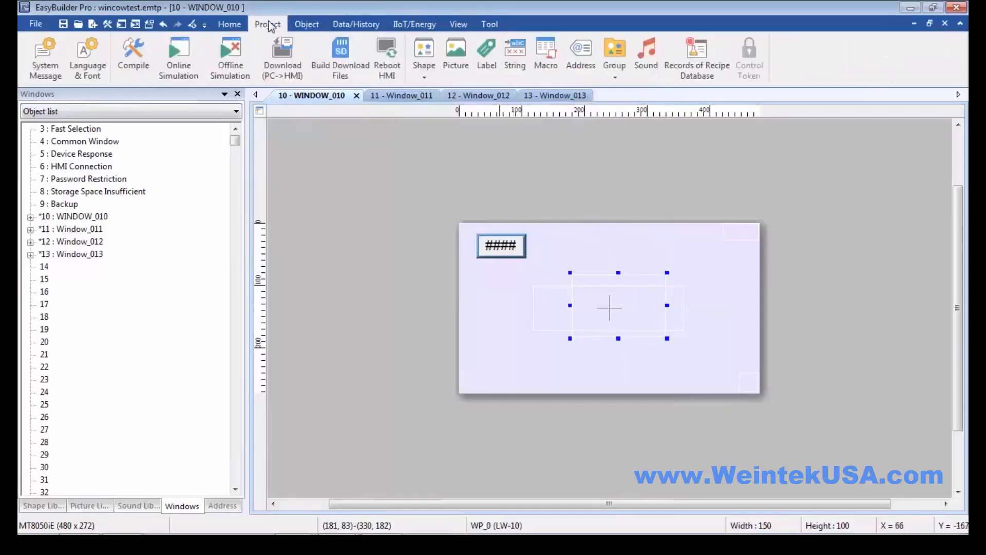
left_click(546, 50)
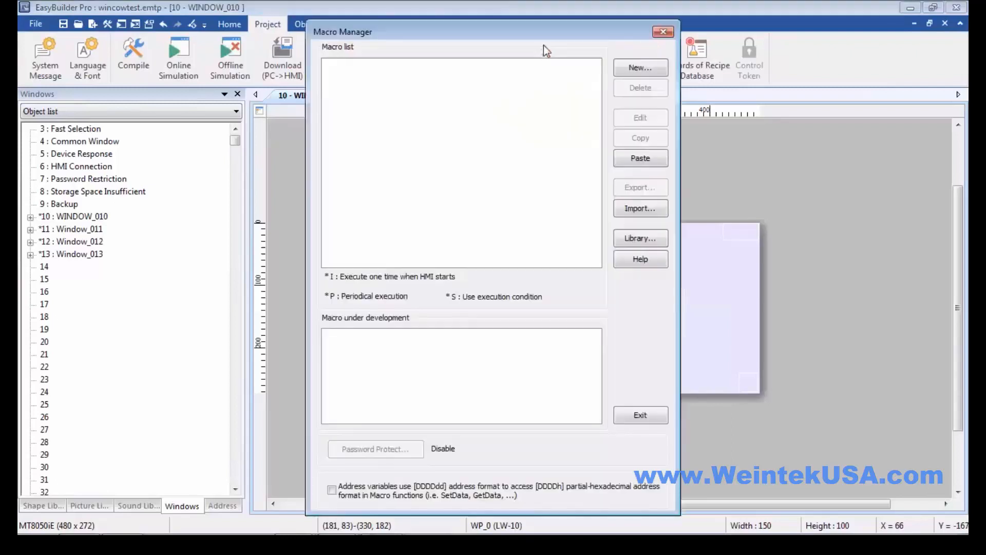
left_click(634, 72)
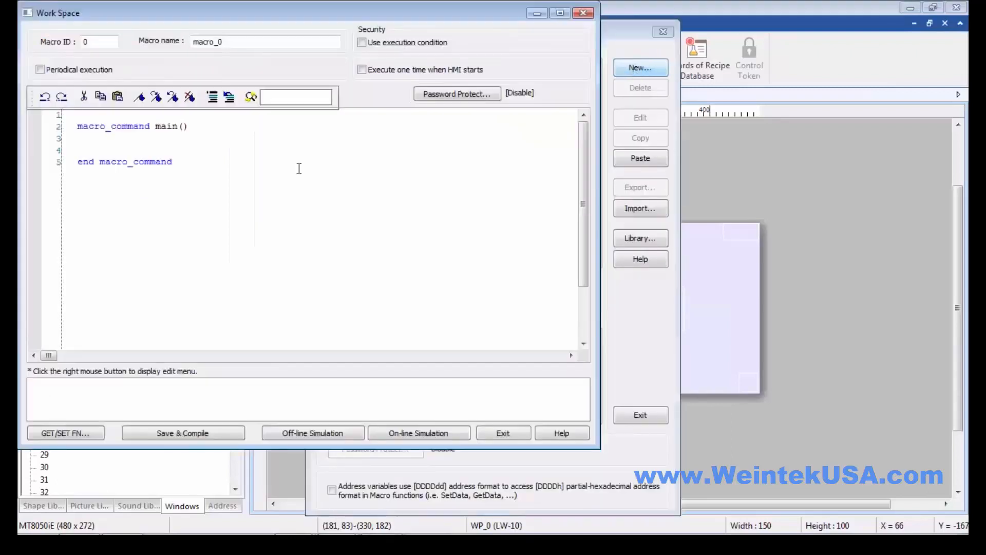
left_click_drag(225, 41, 161, 37)
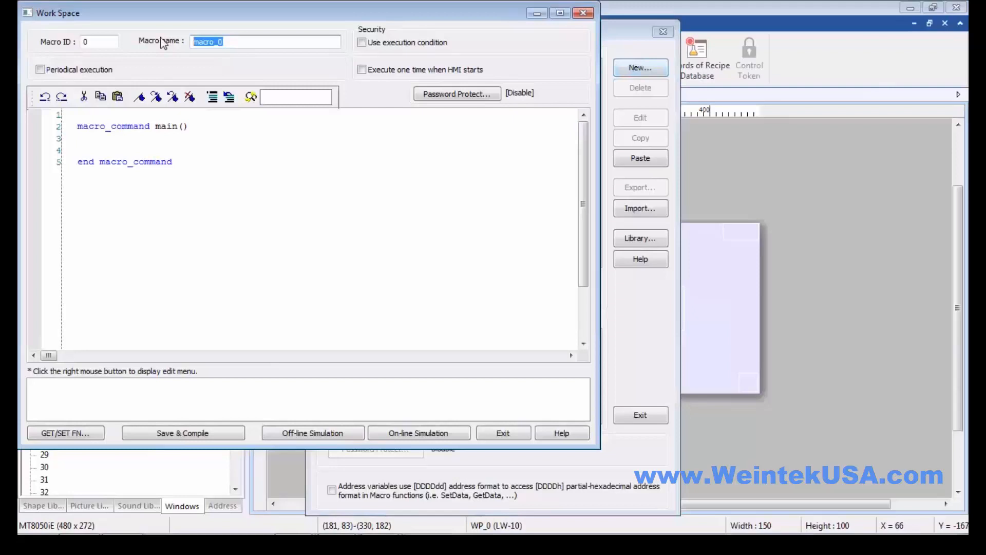
type("win-offset")
- Declare the short variables input, offset and output in the macro's main function, leaving blank lines below for more code
left_click(108, 135)
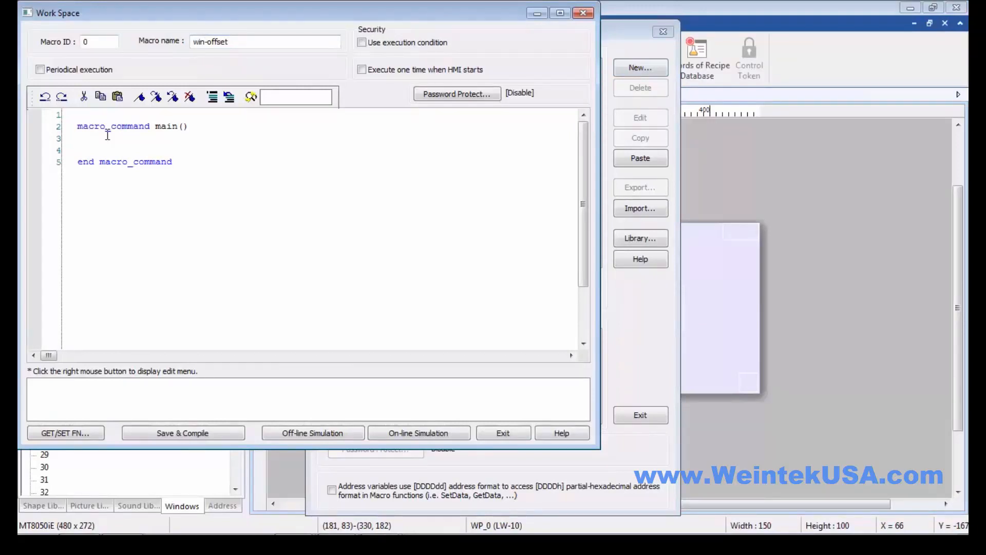
type("short")
type("input, offset,")
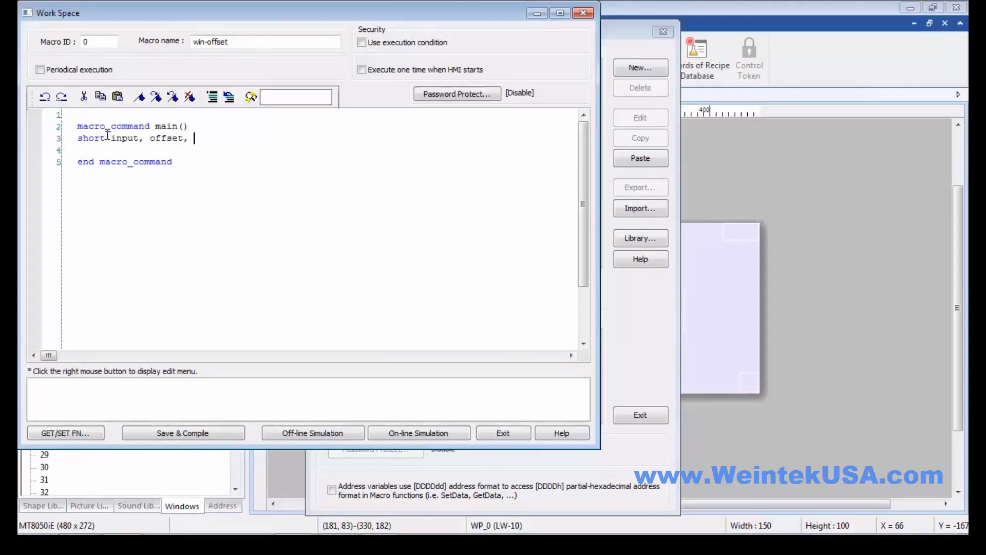
type("output")
key("Return")
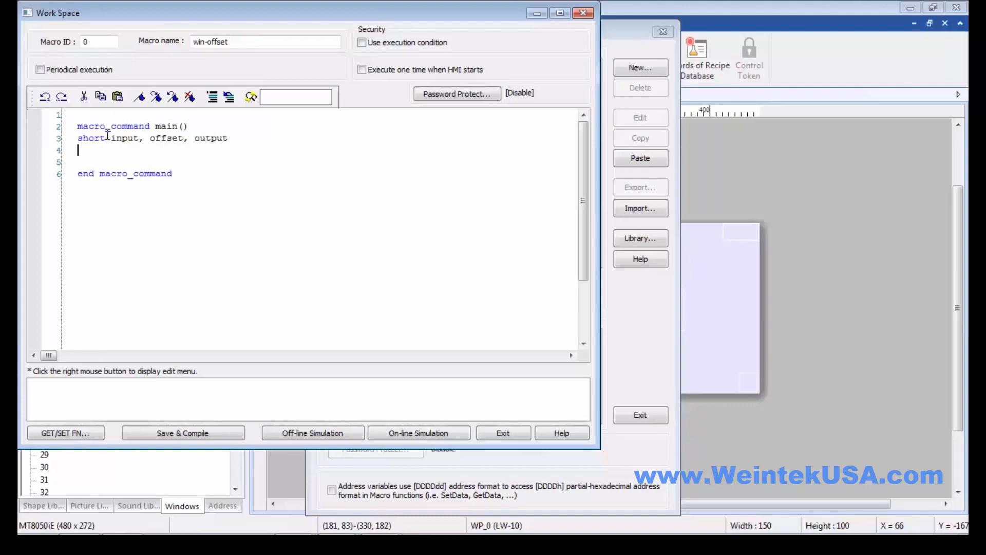
key("Return")
key("Return")
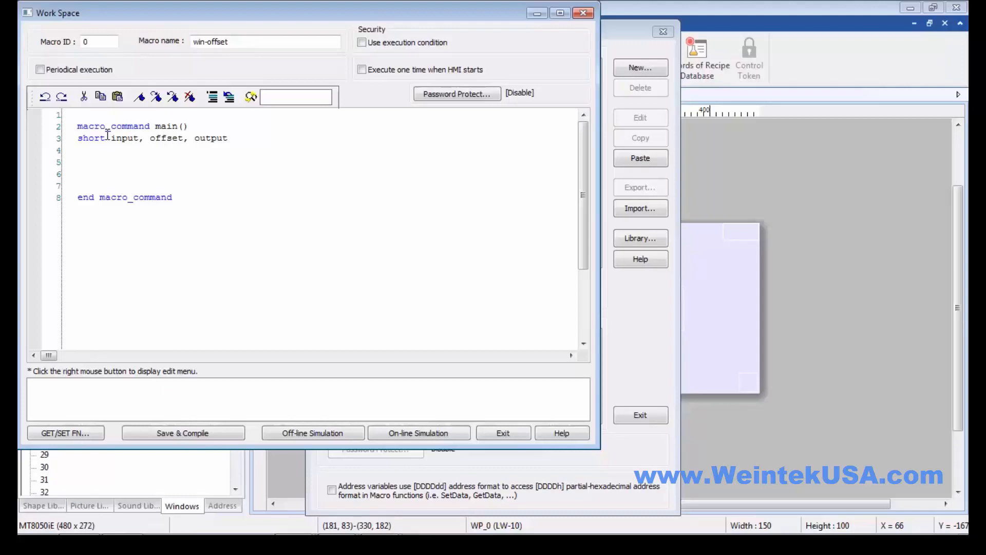
- Add an if block to the macro that sets output = 15 when input == 149, closed with end if
type("if ")
type("in")
type("put")
type(" ==")
type(" 10")
type("9 then")
key("Return")
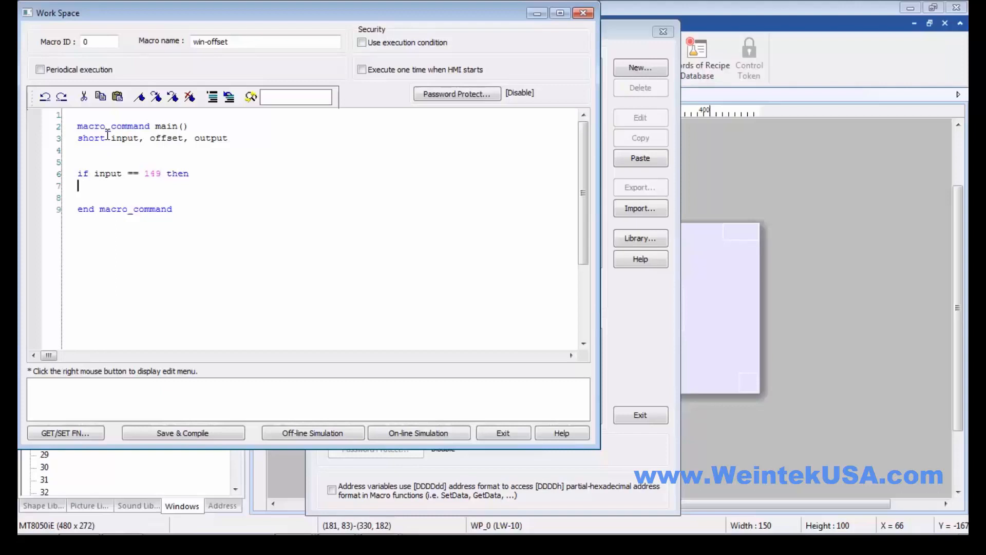
type("output =")
type("15")
key("Return")
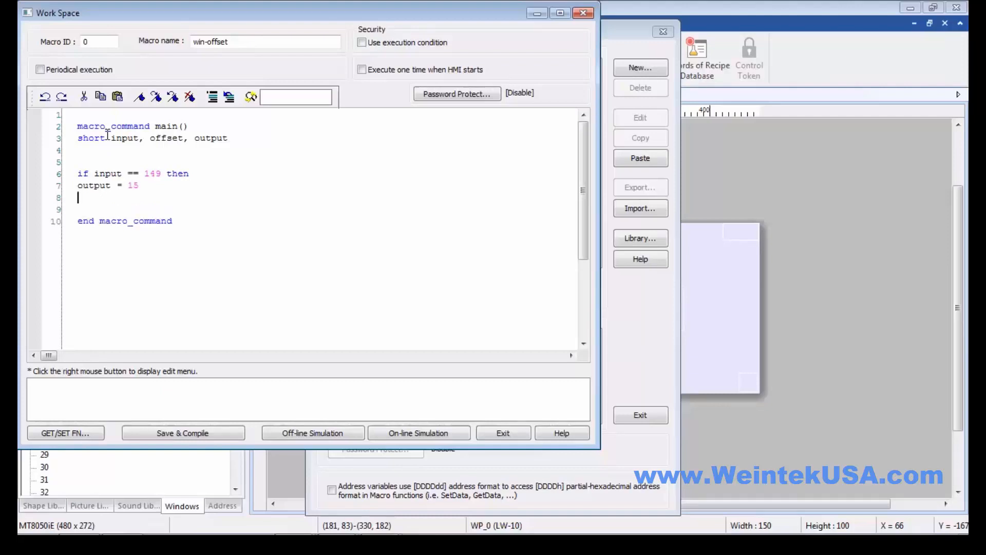
type("enf if")
left_click(92, 198)
- Insert a GetData call below the variable declaration that reads Local HMI LW 0 into input with data count 1
left_click(110, 154)
left_click(95, 436)
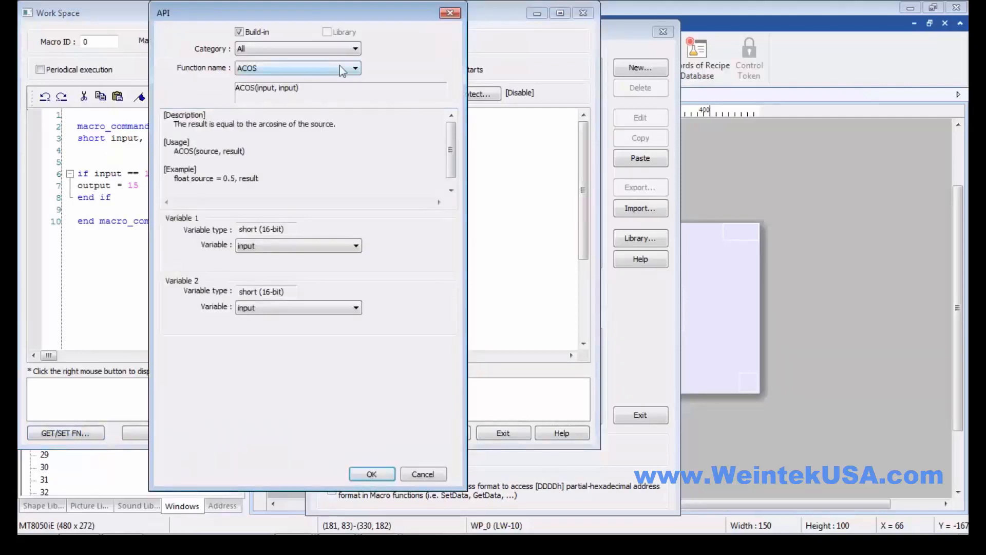
left_click(342, 71)
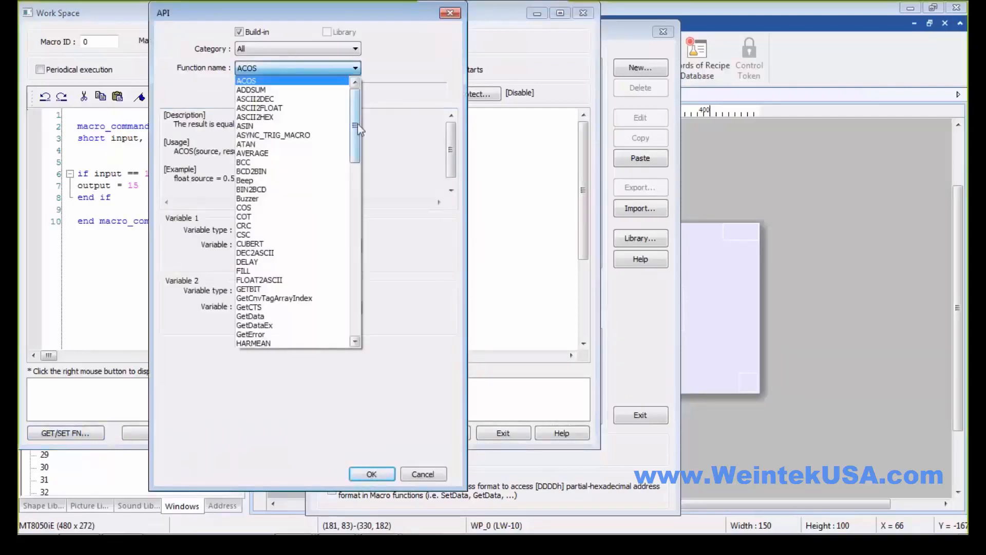
left_click_drag(357, 124, 355, 187)
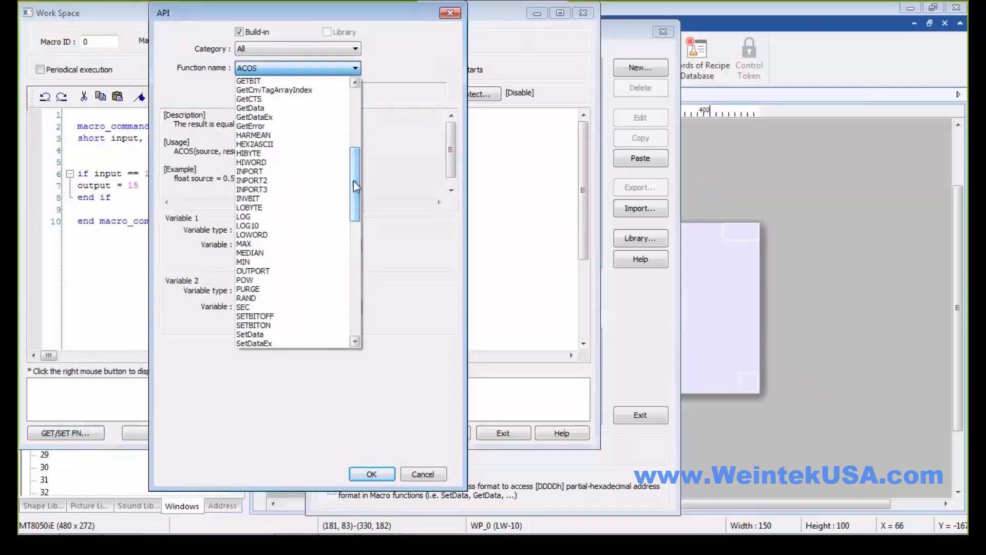
left_click(268, 109)
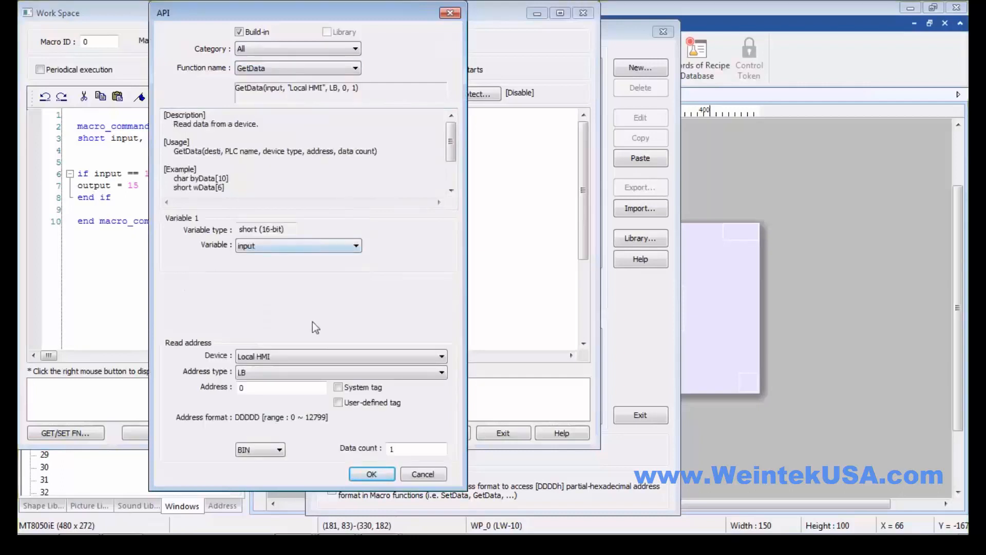
left_click(284, 372)
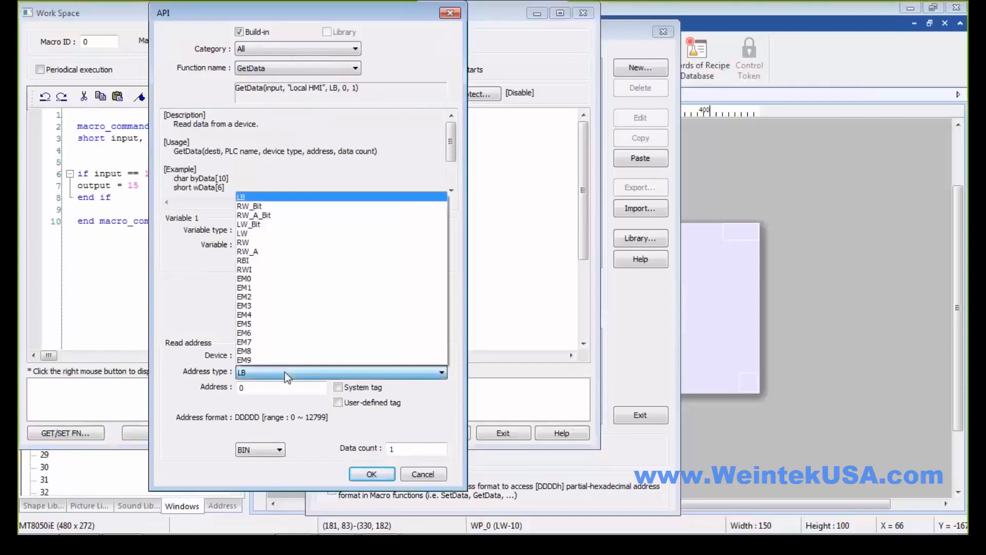
left_click(269, 235)
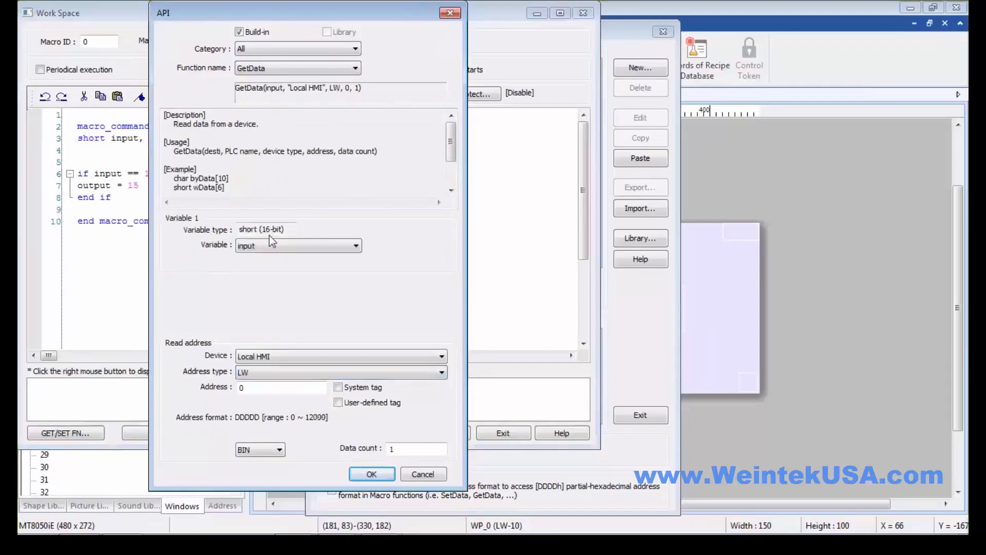
left_click(370, 474)
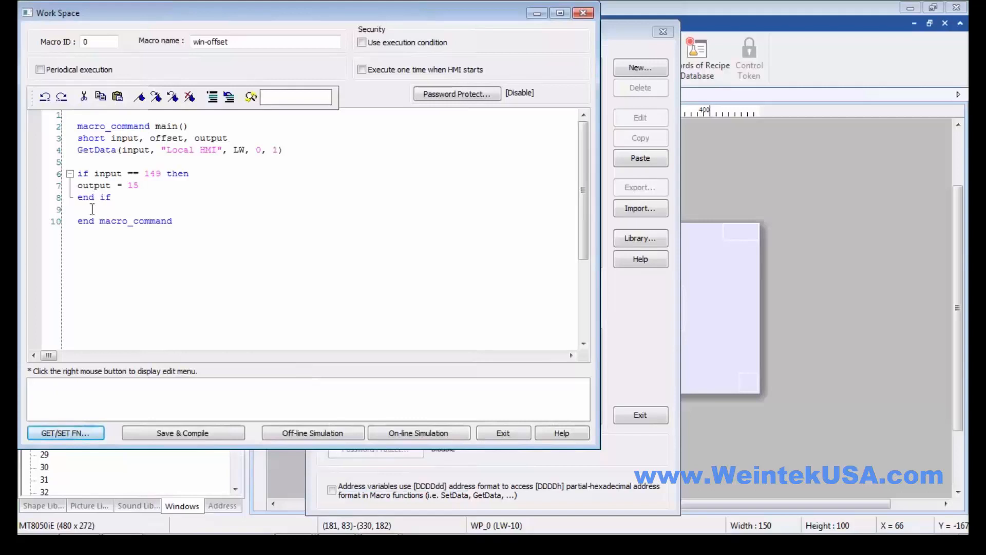
- Insert a SetData call after the if block that writes output to Local HMI LW 0 with data count 10
left_click(100, 433)
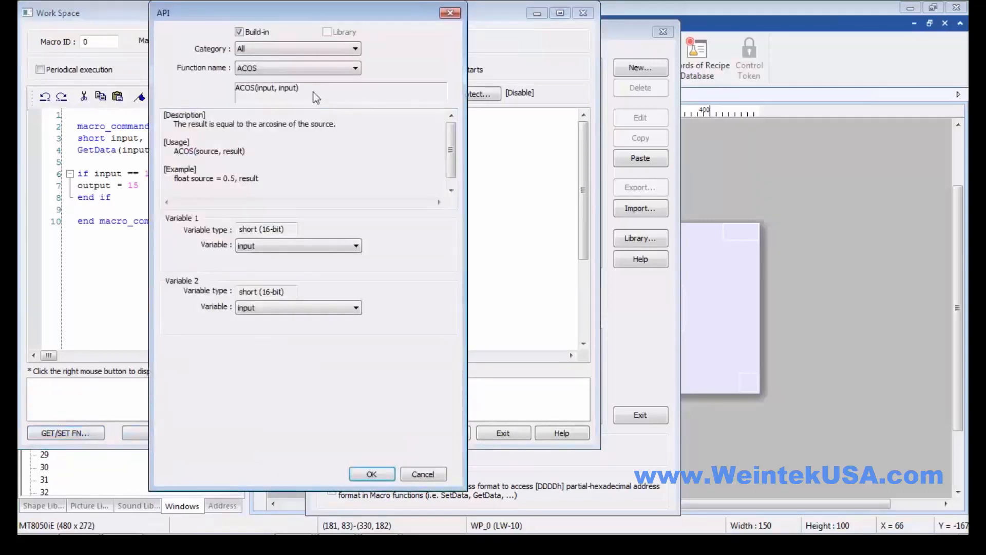
left_click(322, 72)
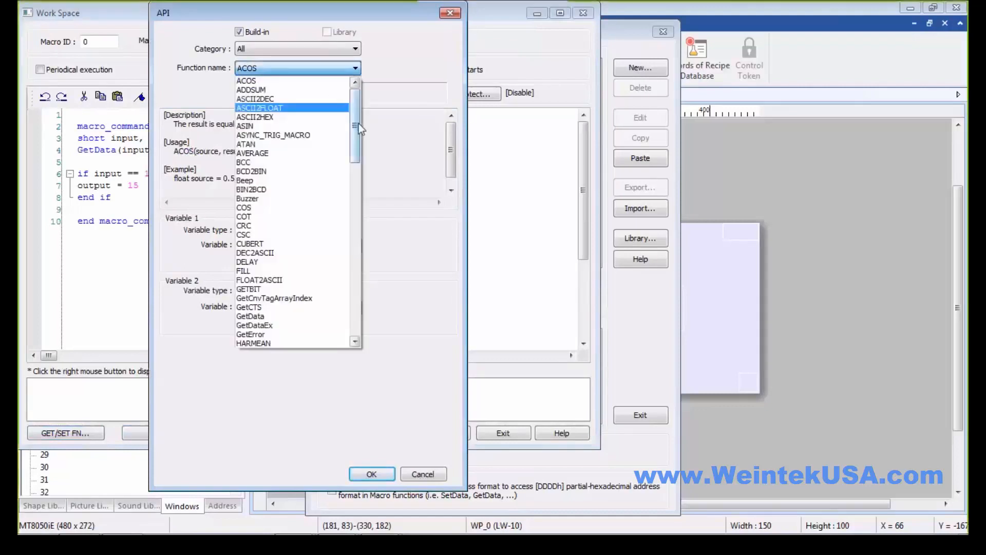
left_click_drag(355, 124, 355, 217)
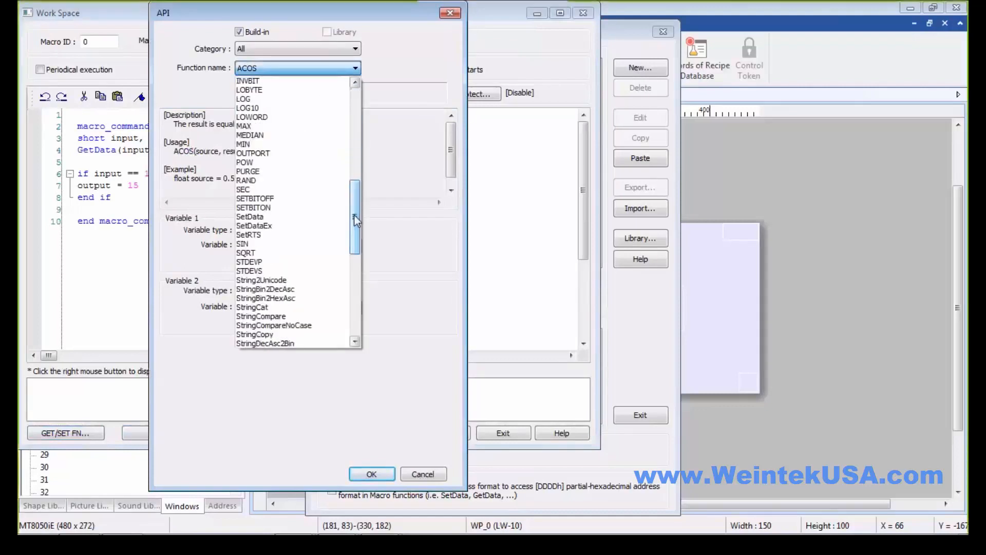
left_click(285, 218)
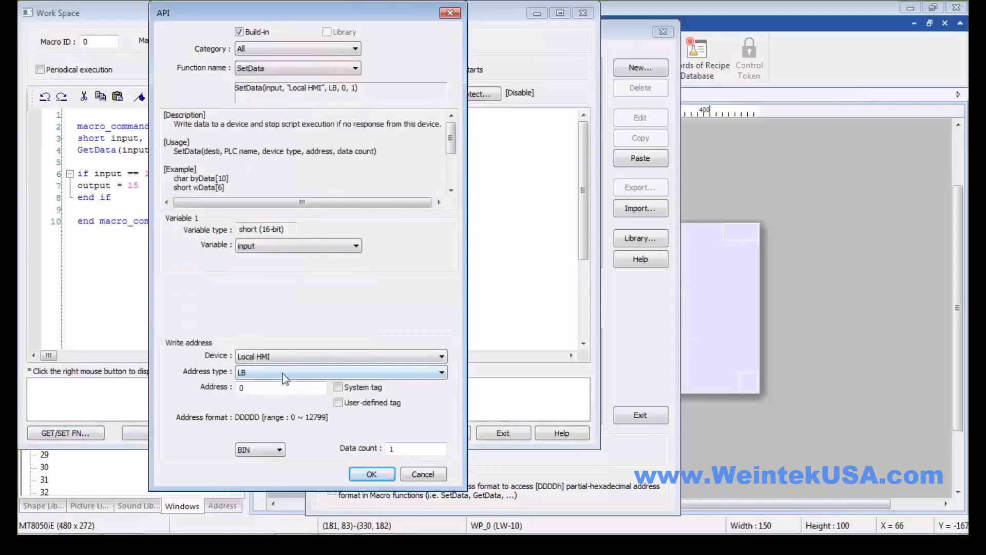
left_click(298, 245)
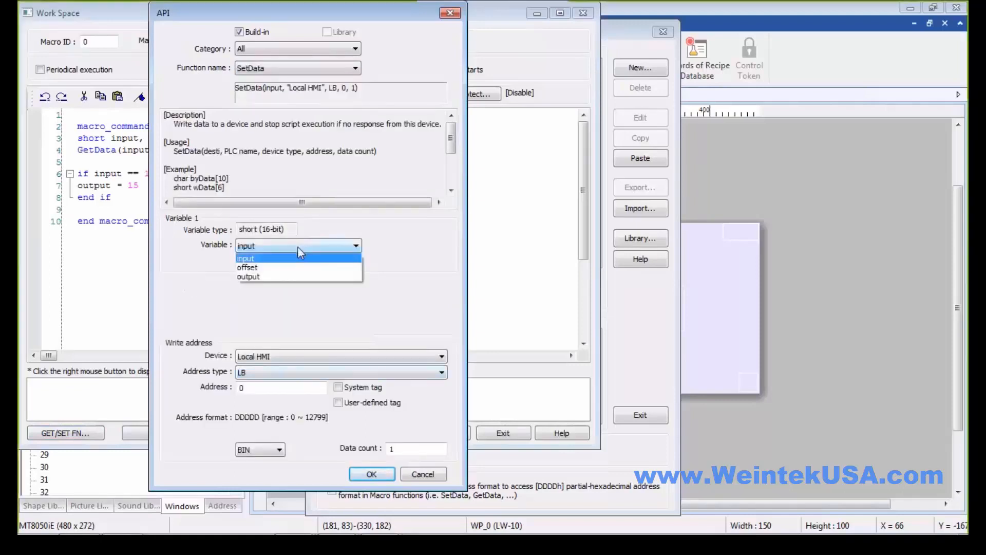
left_click(291, 278)
left_click(271, 379)
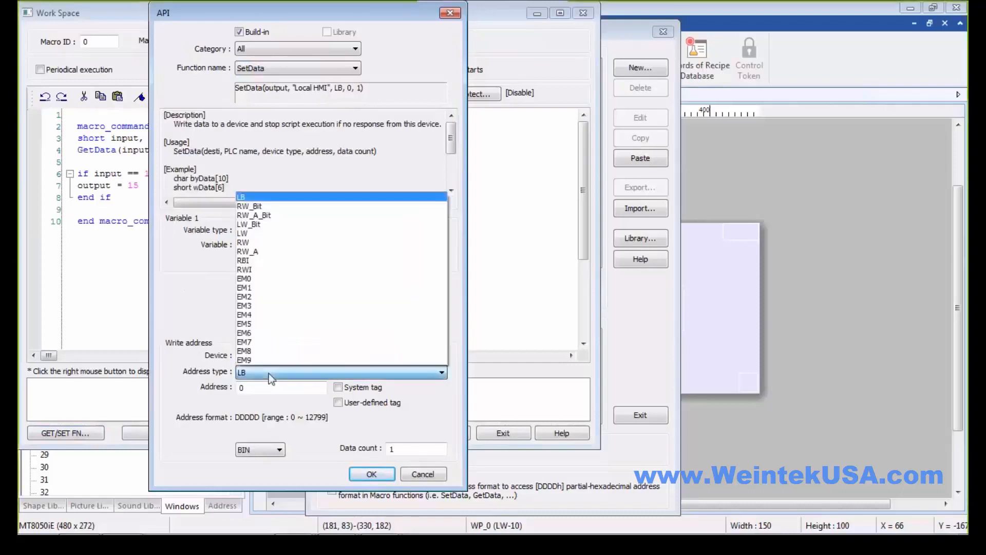
left_click(275, 233)
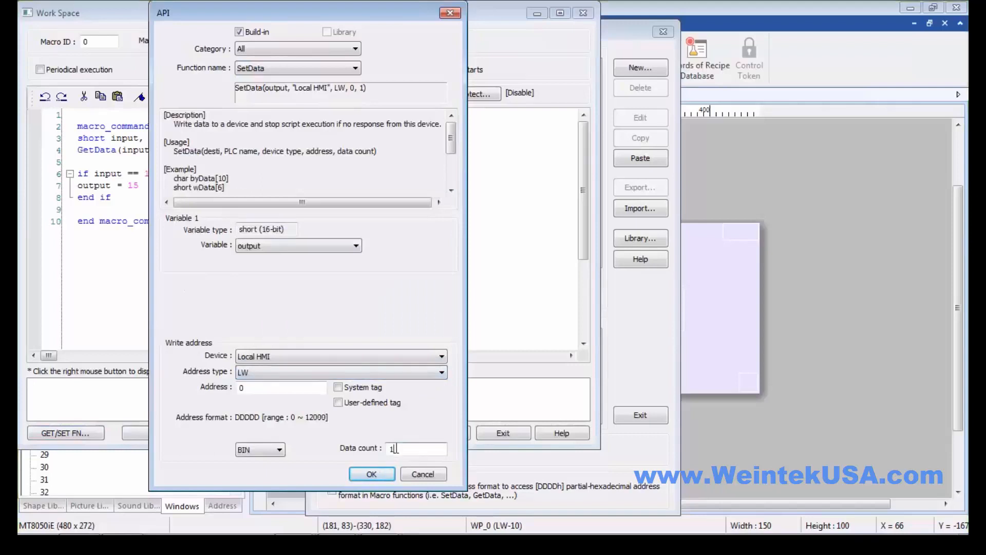
type("0")
left_click(380, 472)
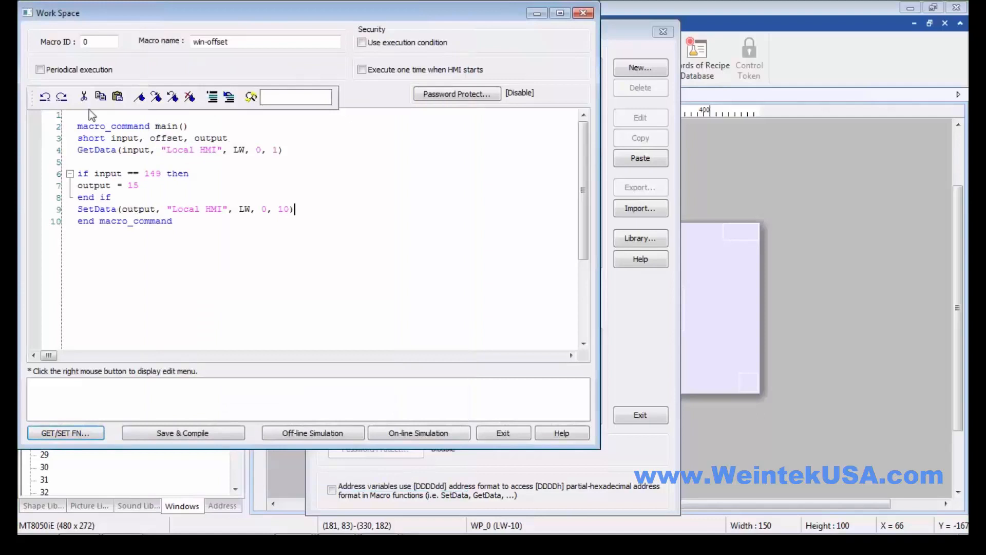
- Enable periodical execution for the win-offset macro, then save and compile it
left_click(58, 71)
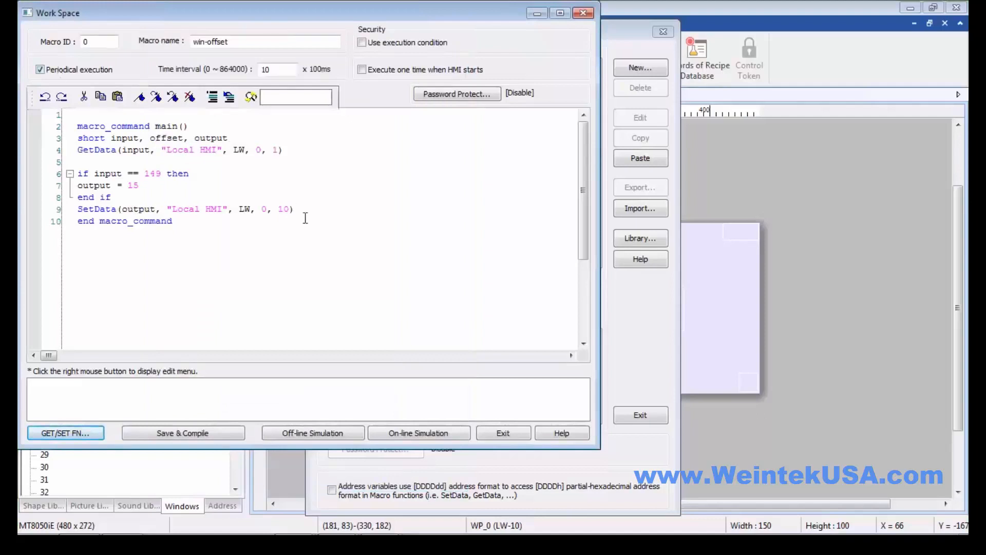
left_click(216, 432)
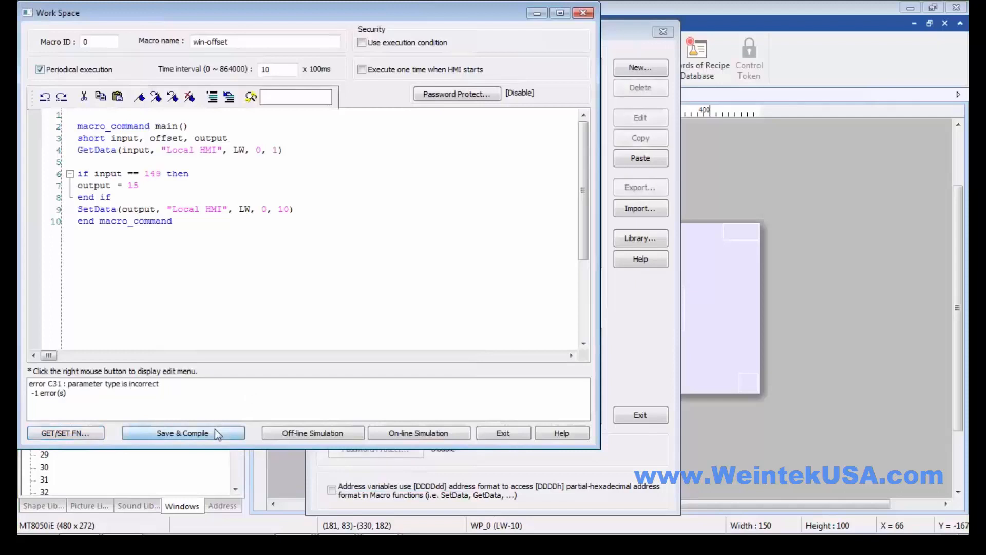
double_click(111, 386)
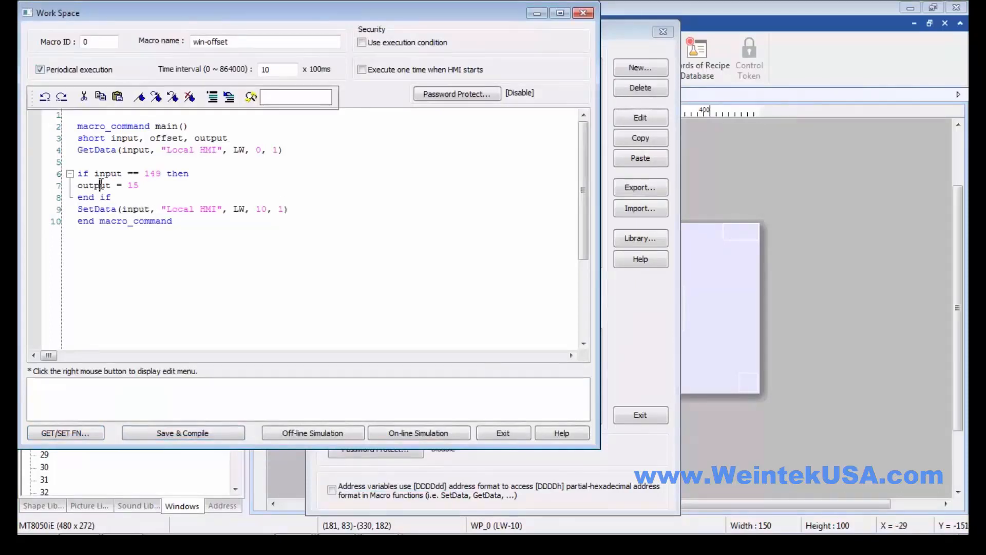
- Replace the input variable in the SetData call with output, and save and compile the macro again
double_click(103, 186)
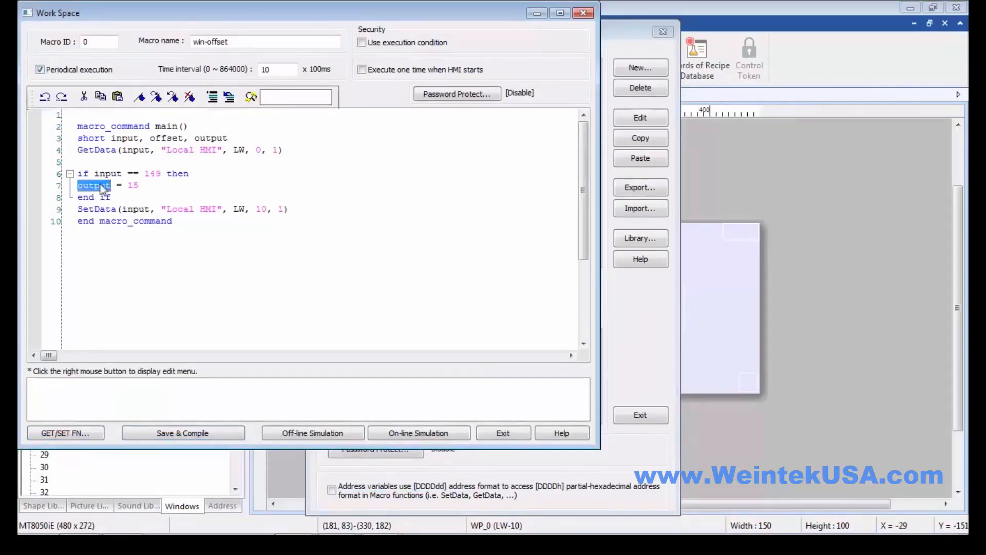
key("ctrl+c")
double_click(133, 209)
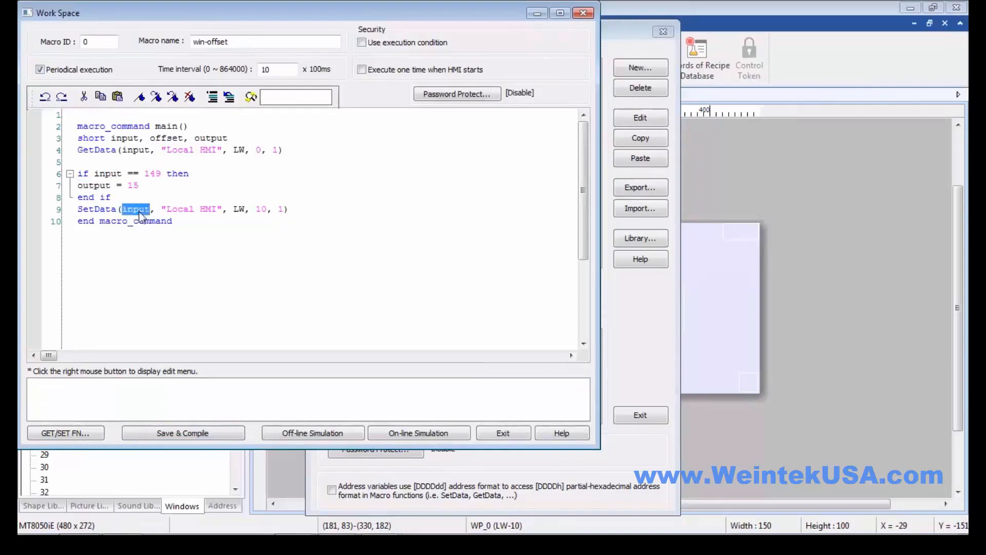
key("ctrl+v")
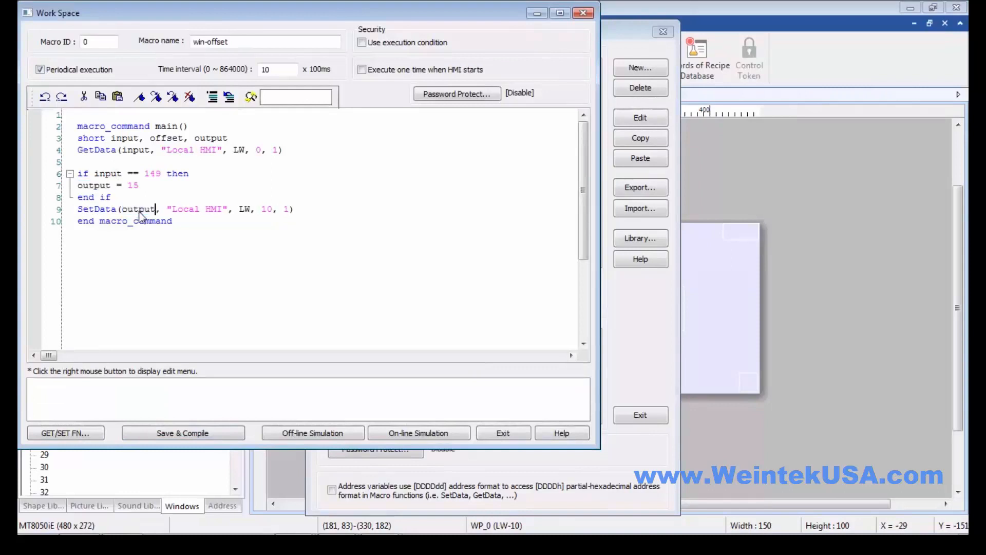
left_click(217, 434)
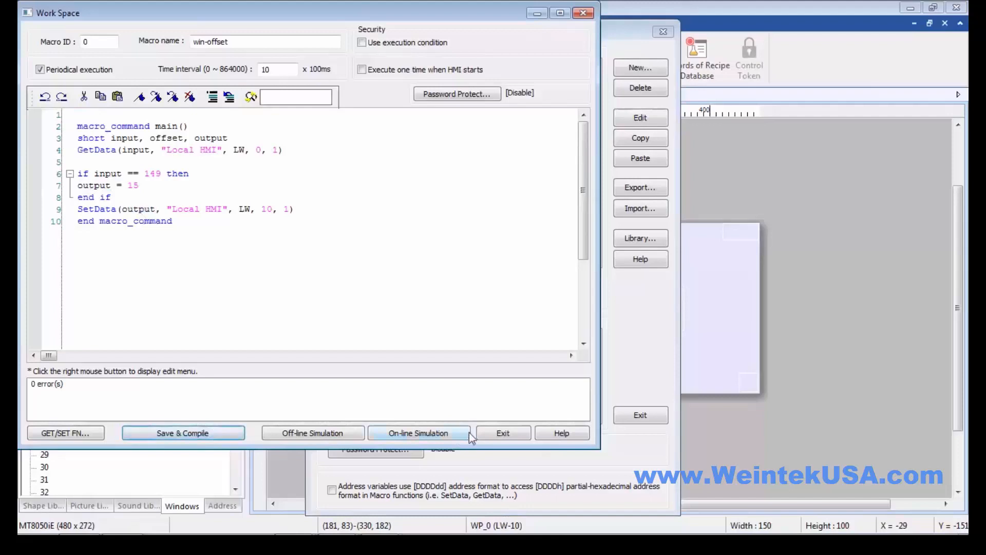
- Exit the macro editor and Macro Manager, and test the project in simulation by entering 149 in the numeric input
left_click(497, 435)
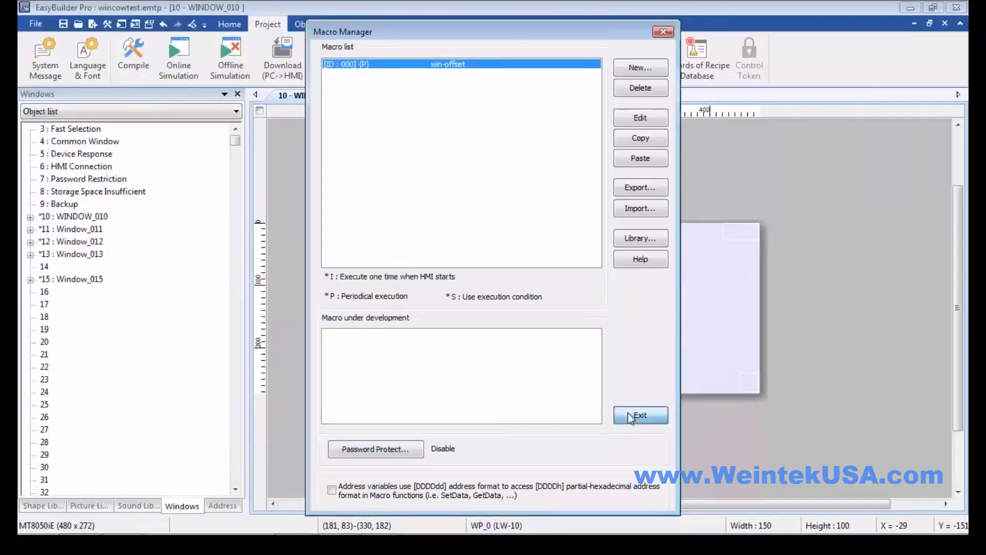
left_click(627, 411)
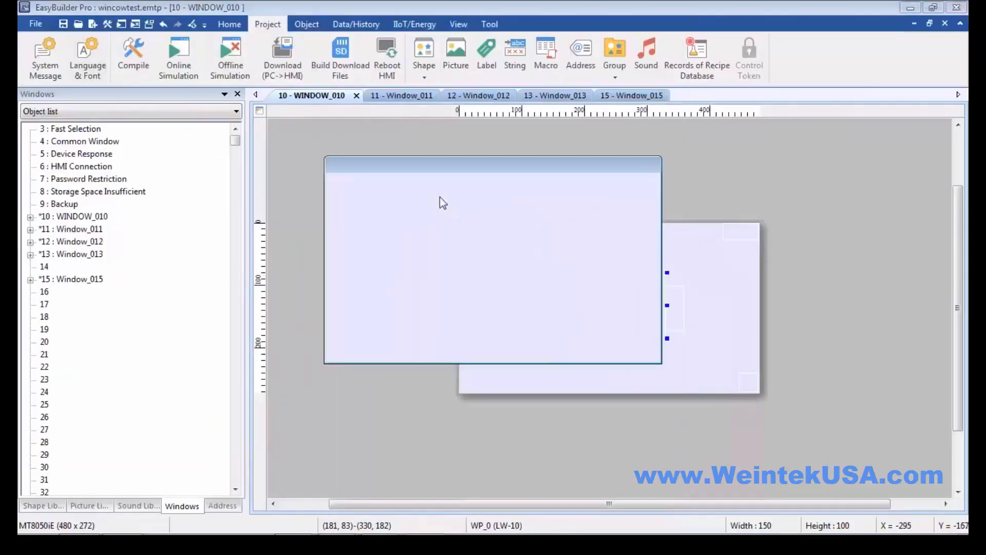
left_click(374, 199)
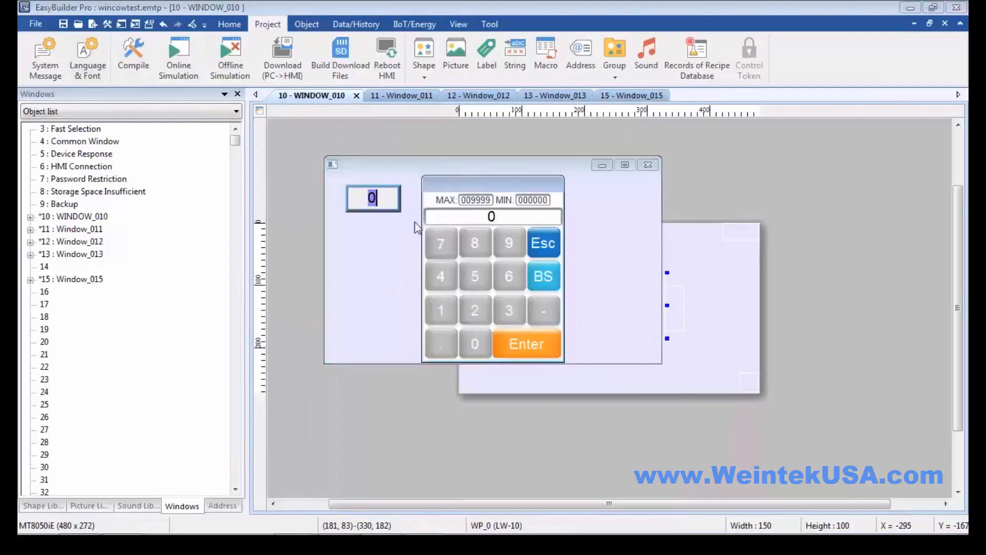
left_click(447, 310)
left_click(447, 276)
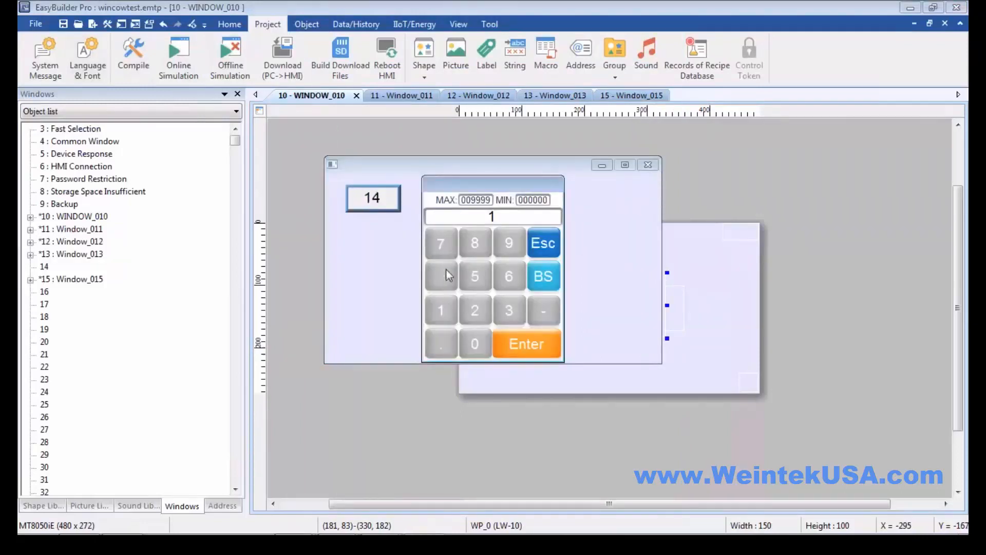
left_click(508, 242)
left_click(515, 345)
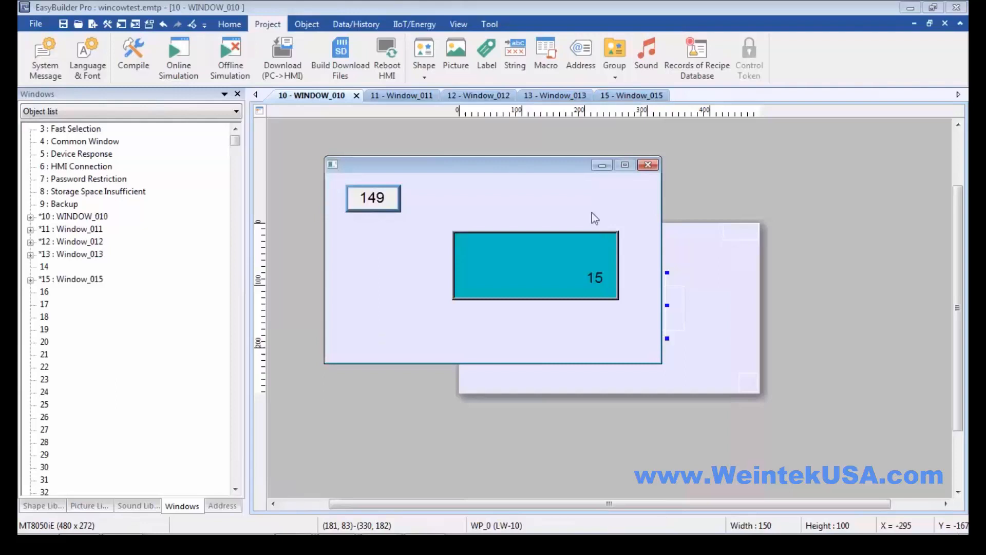
- Close the simulation and reopen the win-offset macro for editing
left_click(647, 164)
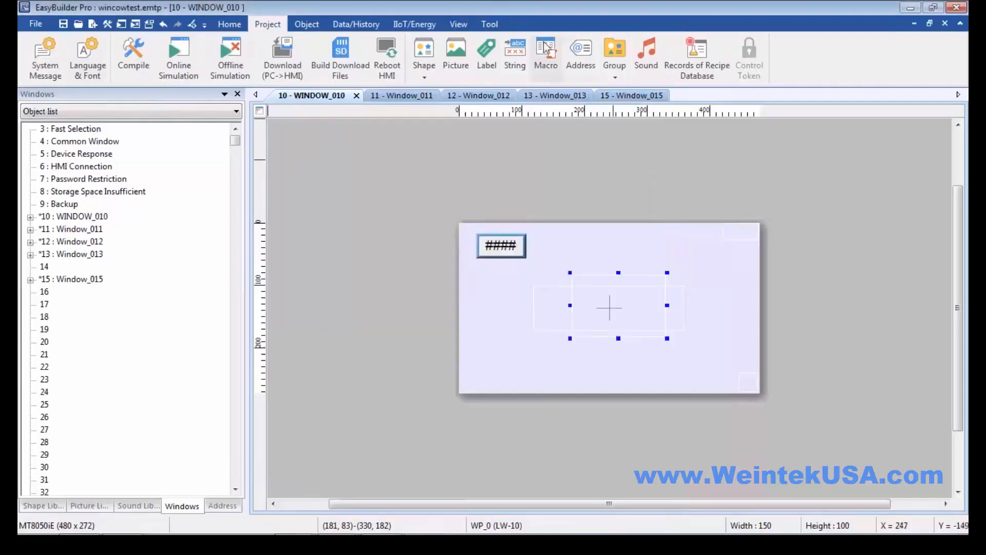
left_click(546, 53)
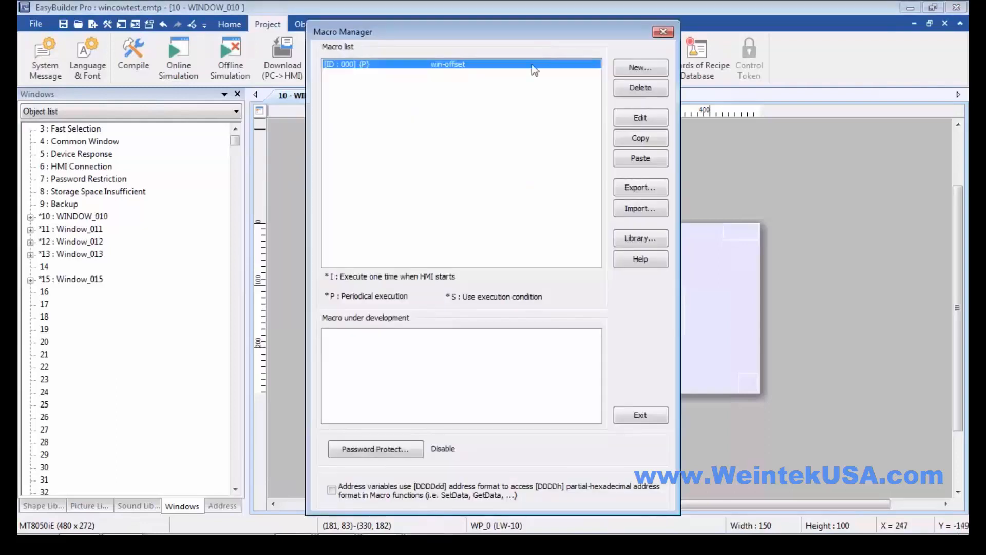
double_click(534, 65)
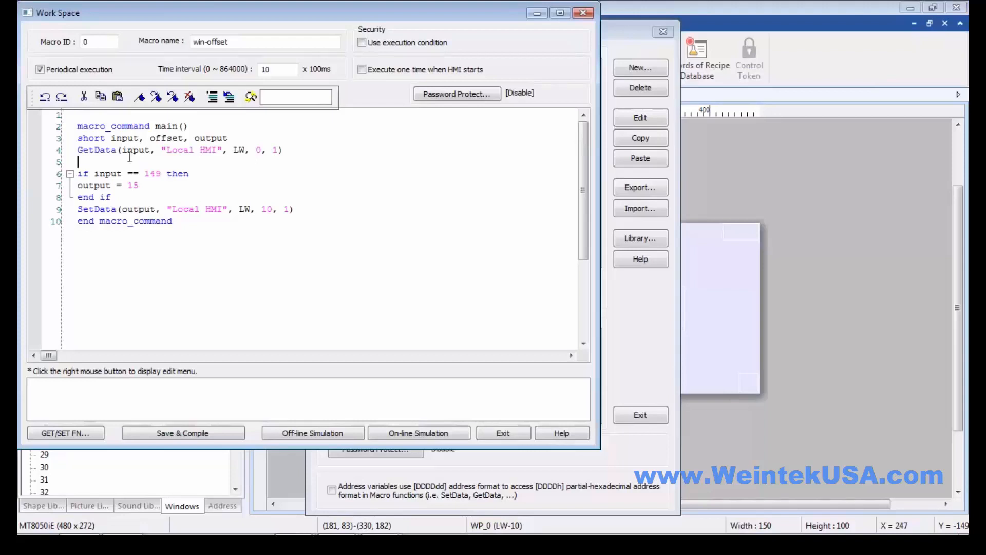
- Examine the device choices of the GetData function in the function insertion dialog, and cancel without inserting a call
left_click(97, 433)
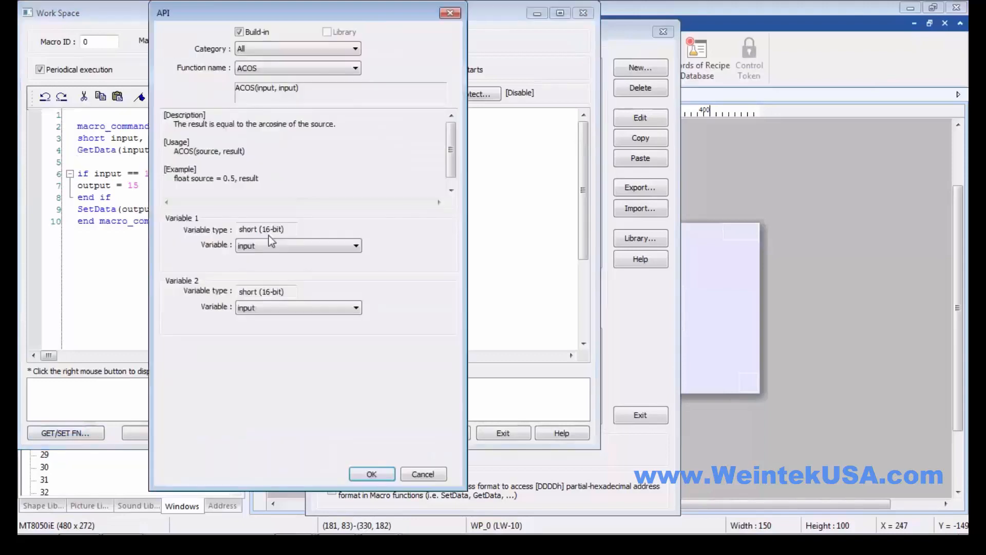
left_click(303, 69)
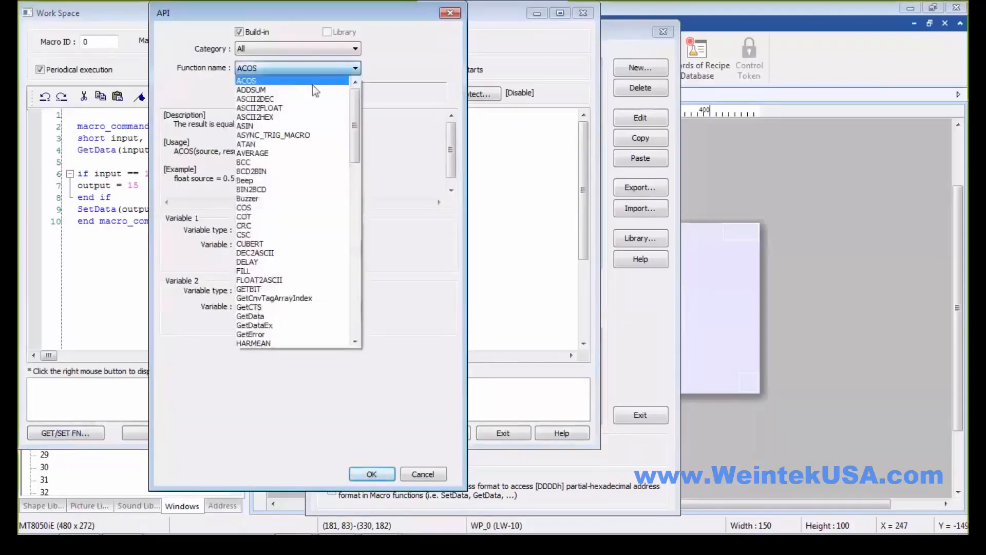
left_click(271, 314)
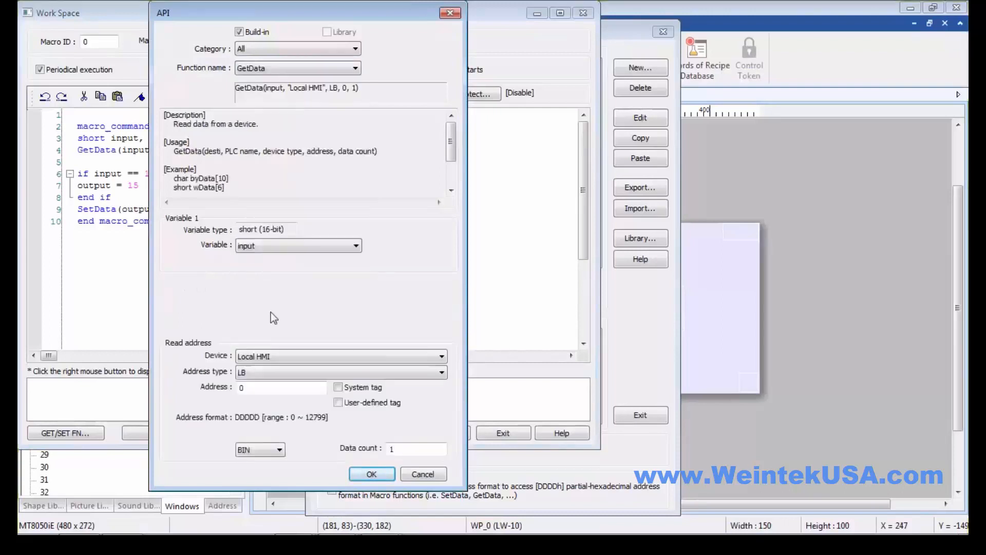
left_click(285, 356)
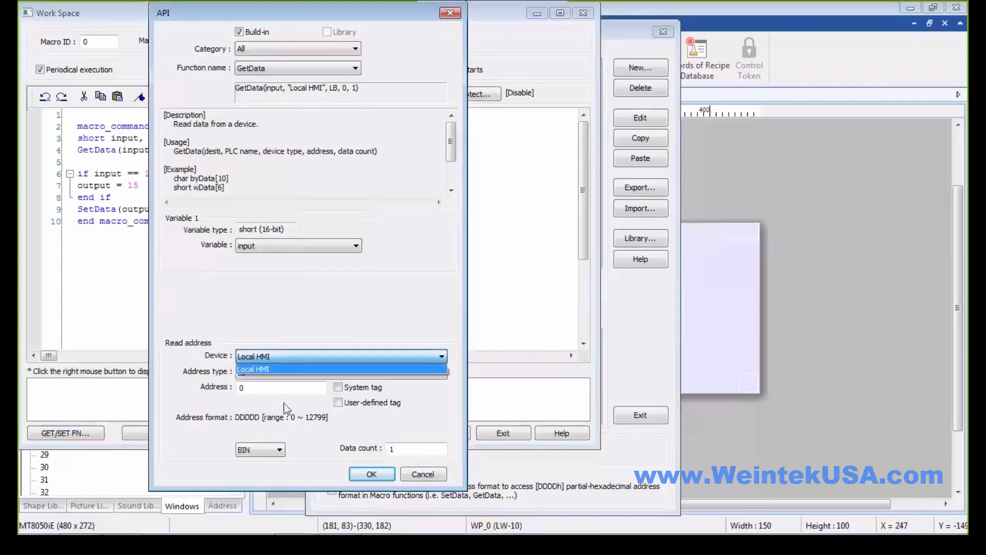
left_click(413, 474)
left_click(412, 473)
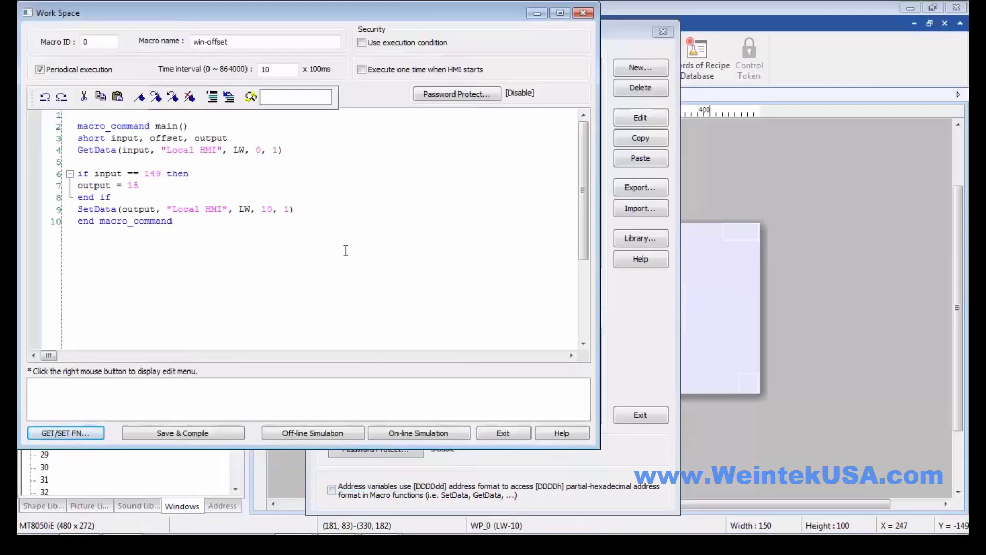
- Declare the offset variable in the macro as an array of 20 elements
double_click(261, 150)
left_click(245, 149)
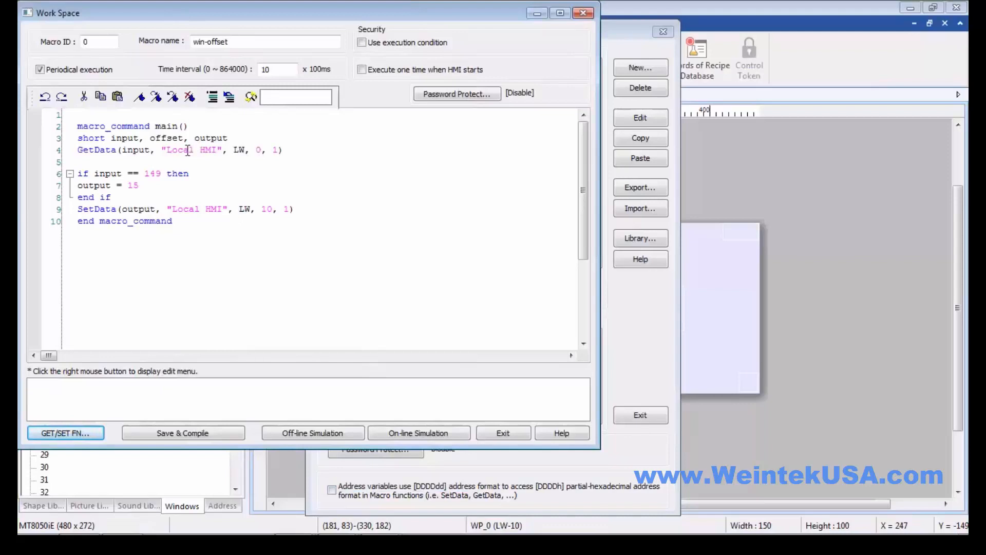
double_click(261, 150)
left_click(277, 150)
double_click(277, 149)
left_click(179, 137)
type("[20]")
- Copy the GetData line and paste the duplicate directly below the variable declaration
left_click(288, 151)
left_click(79, 151, "shift")
key("ctrl+c")
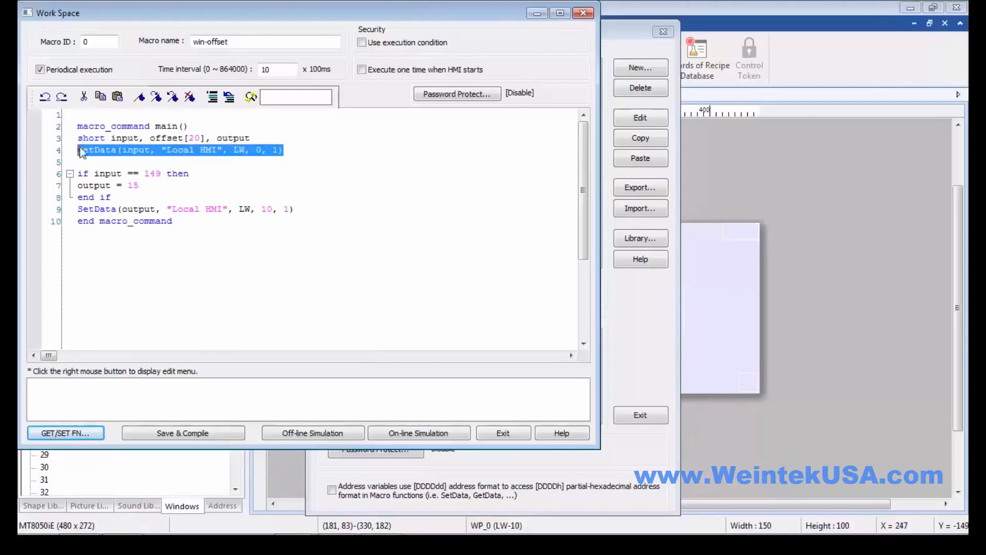
left_click(249, 137)
left_click(265, 140)
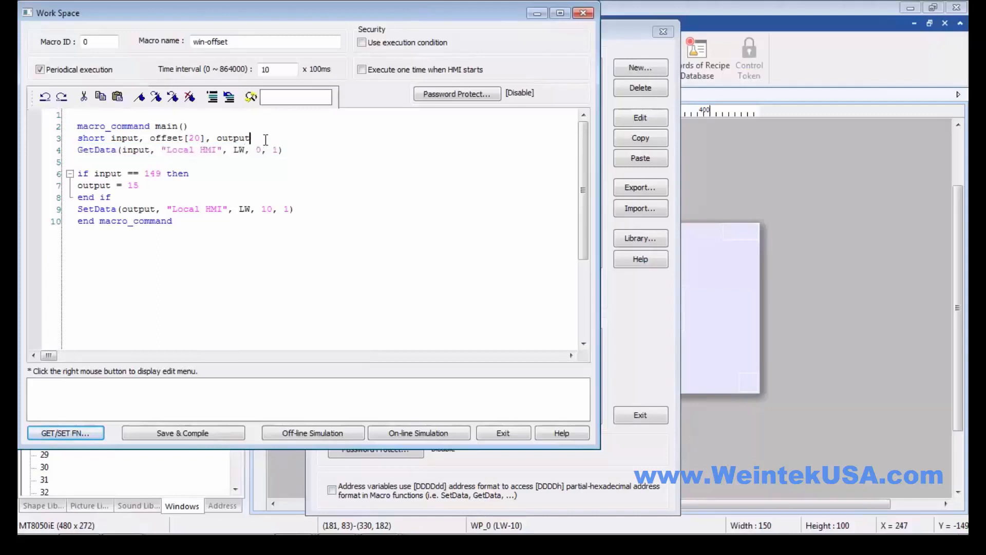
key("Return")
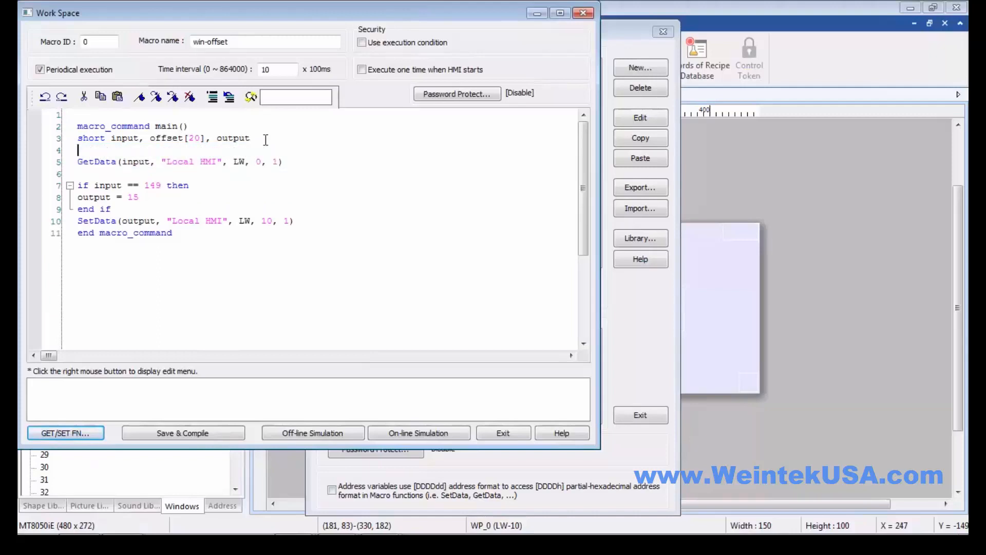
key("ctrl+v")
- Change the first GetData call to read into offset[0] with data count 20, and save and compile the macro
double_click(174, 136)
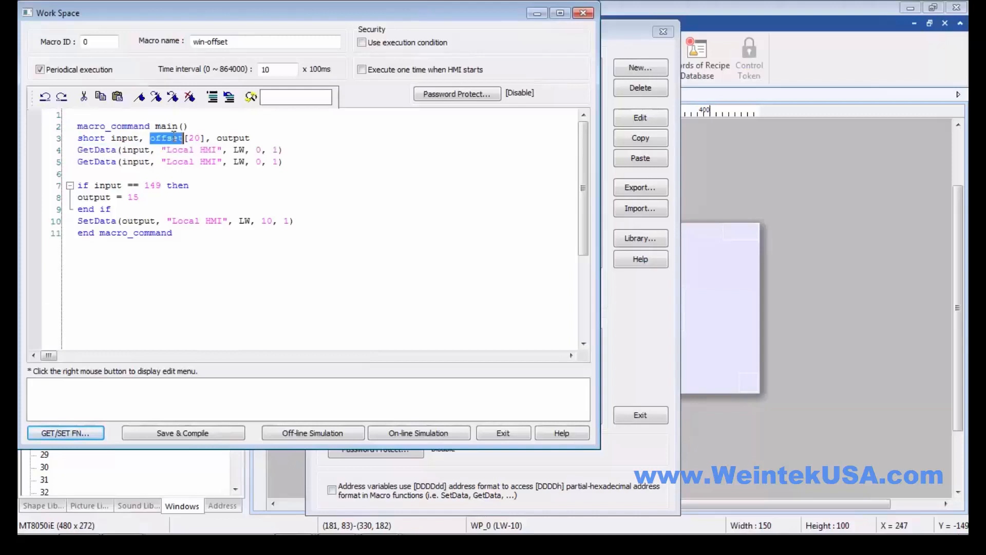
left_click_drag(189, 135, 150, 139)
double_click(141, 149)
type("offset[")
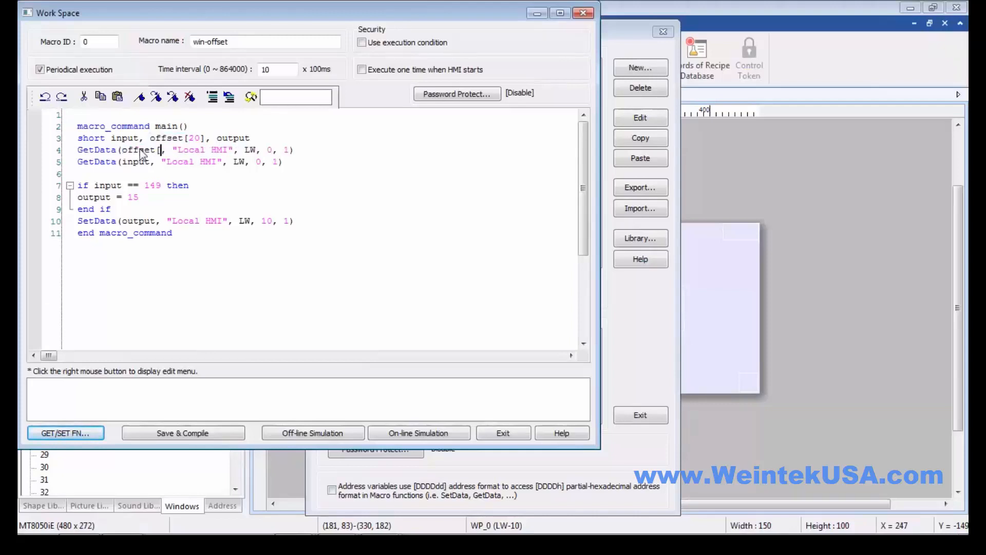
type("0]")
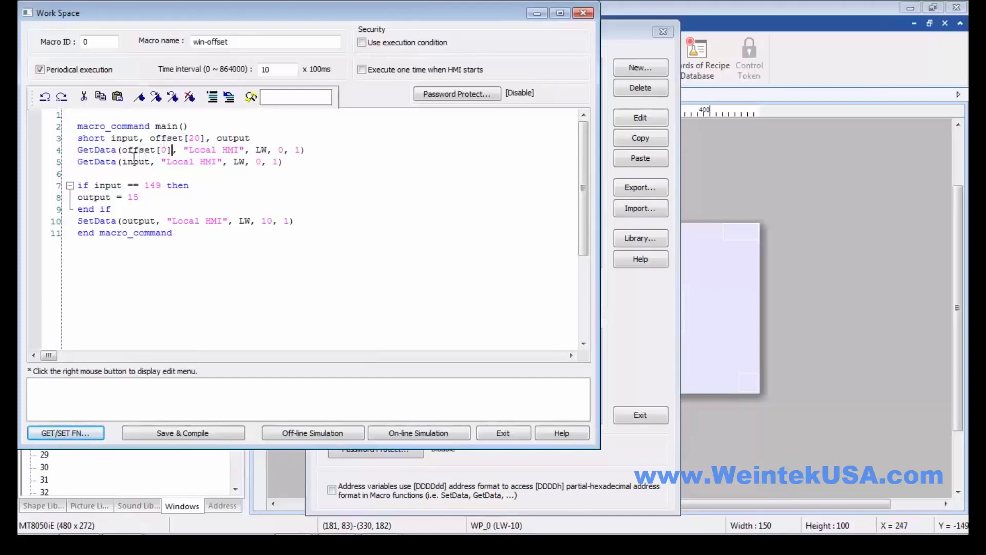
double_click(164, 149)
double_click(299, 150)
type("20")
left_click(343, 165)
left_click(208, 434)
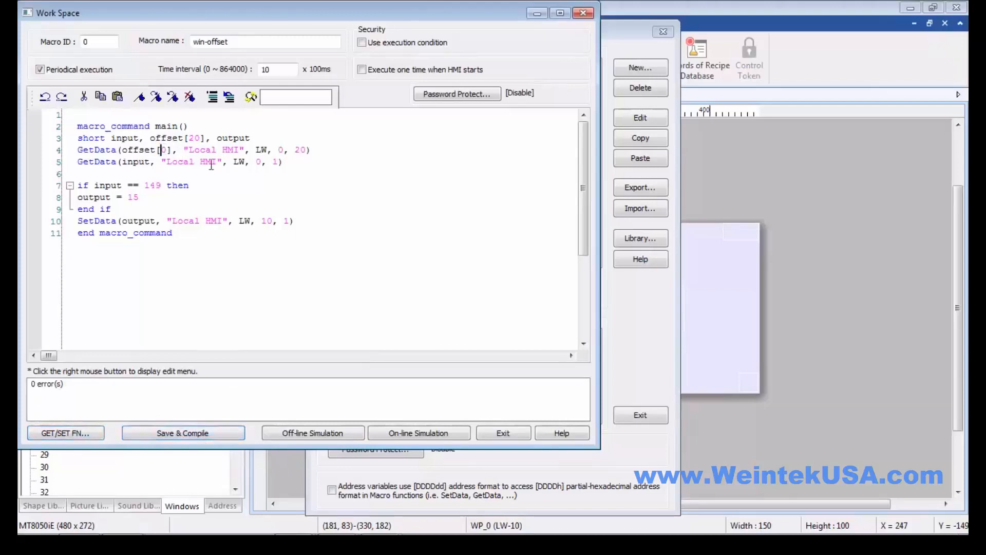
- Change the array GetData call to start at offset[10] with data count 10, and save and compile the macro again
type("1")
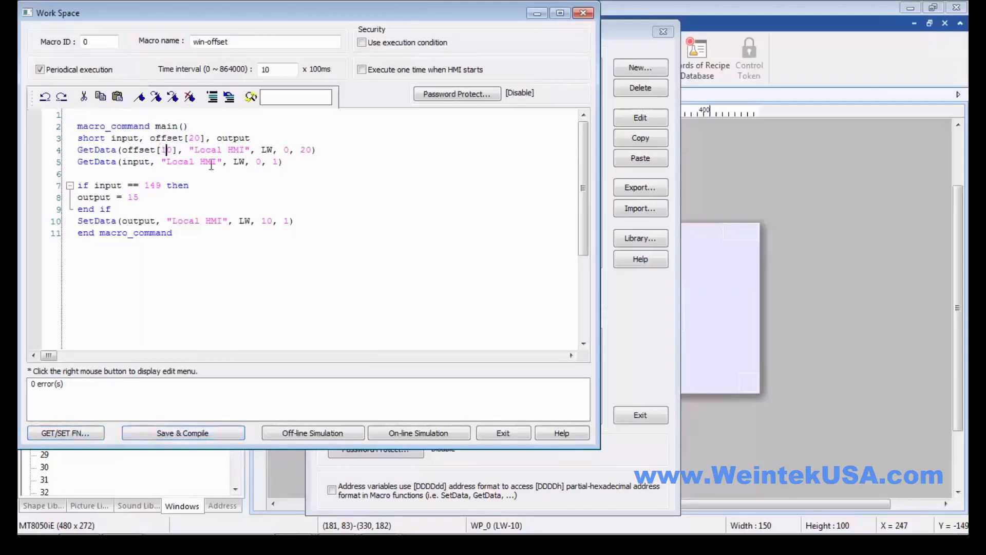
left_click(221, 432)
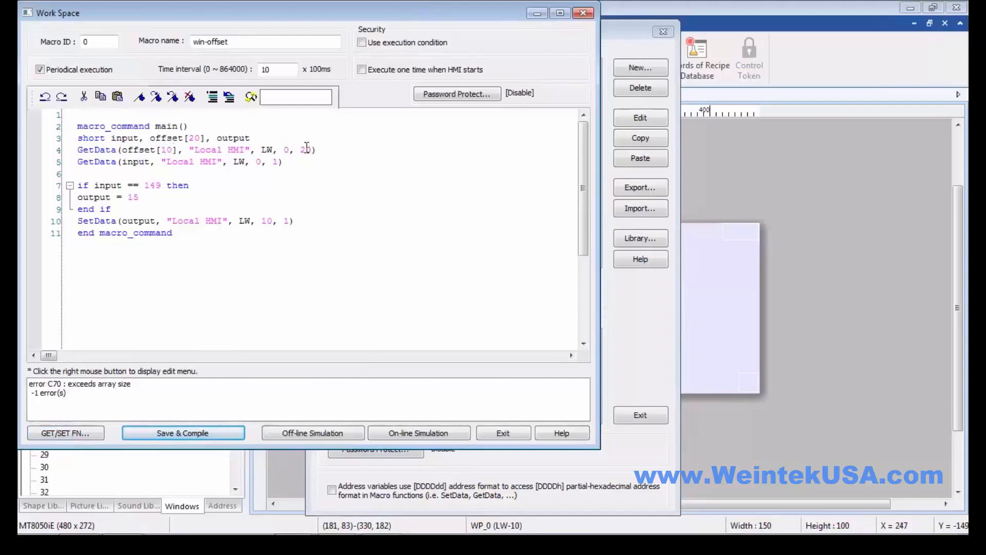
left_click_drag(307, 149, 301, 150)
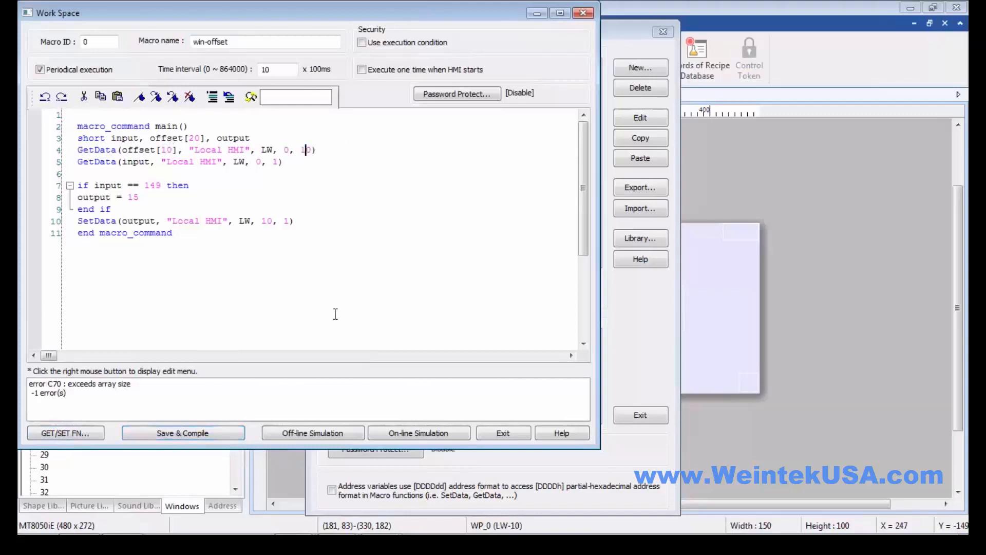
type("1")
left_click(150, 432)
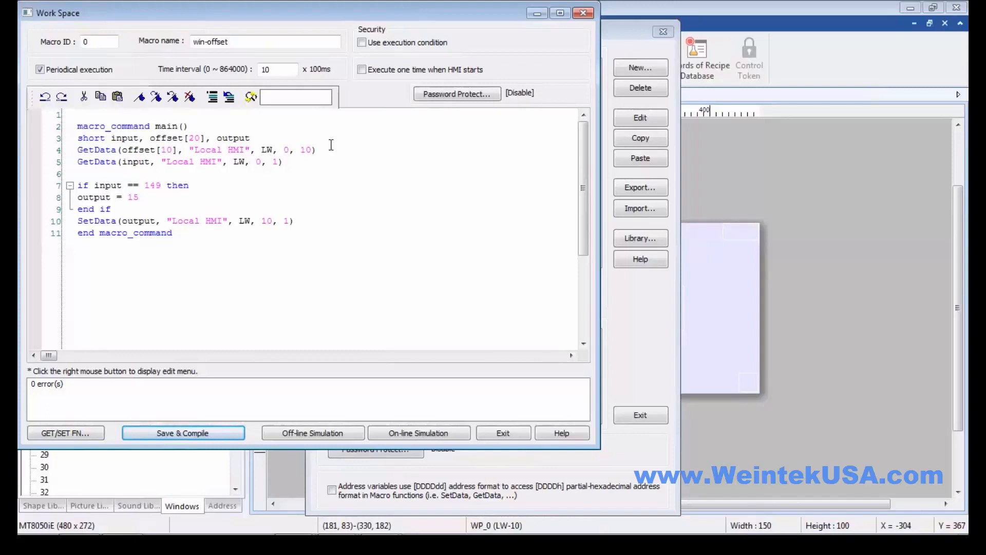
- Comment out the offset GetData line, and exit the macro editor and Macro Manager
left_click(323, 149)
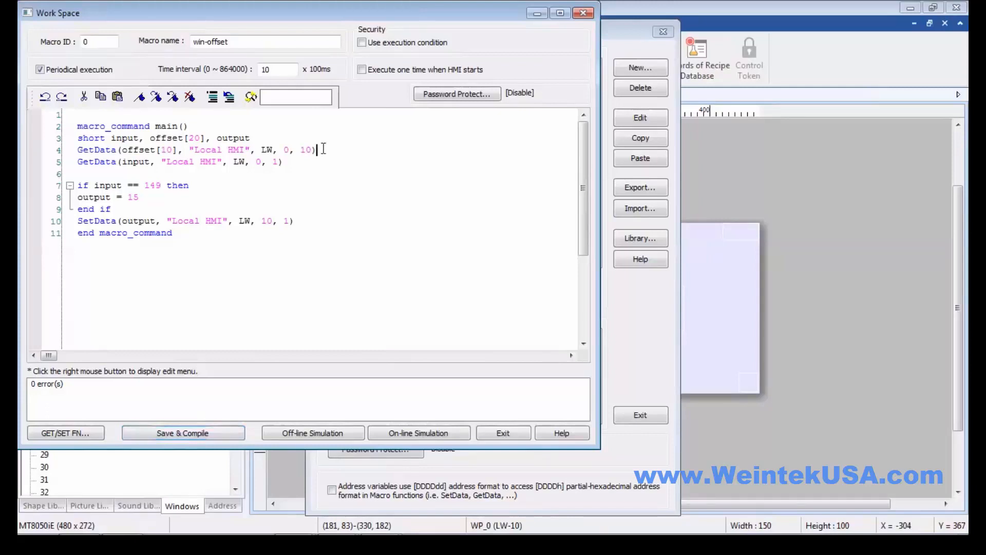
left_click(213, 97)
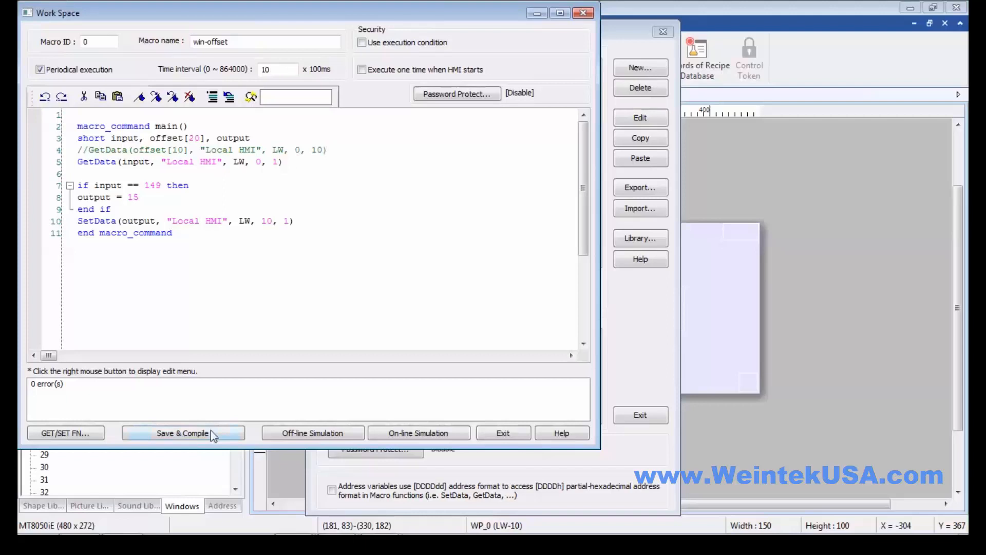
left_click(516, 432)
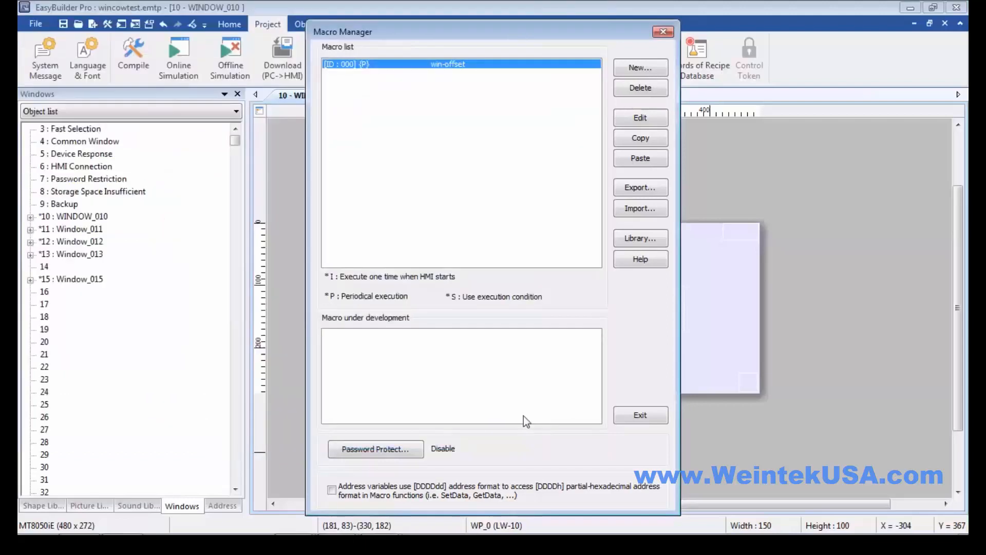
left_click(639, 415)
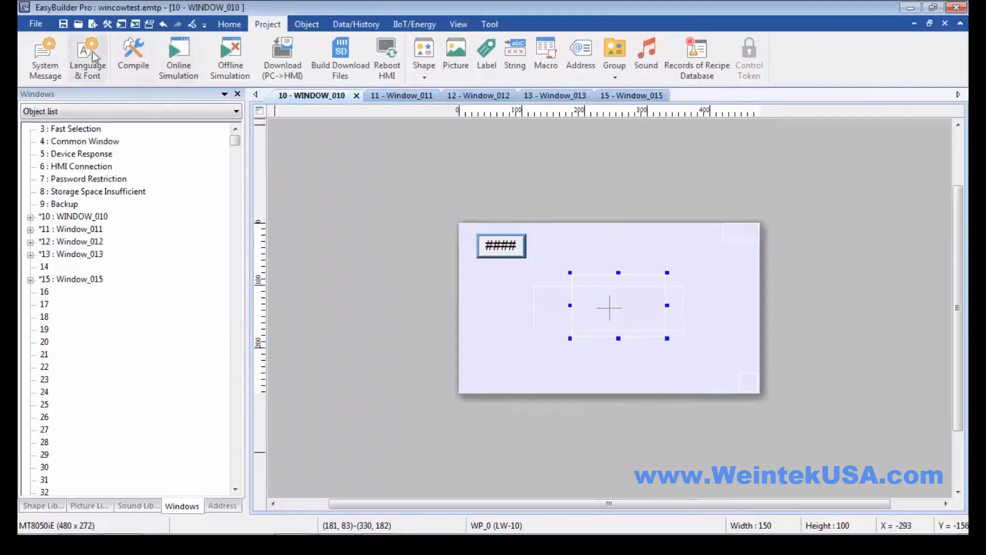
- Examine the new device settings in the system parameters, and cancel without adding a device
left_click(229, 24)
left_click(120, 55)
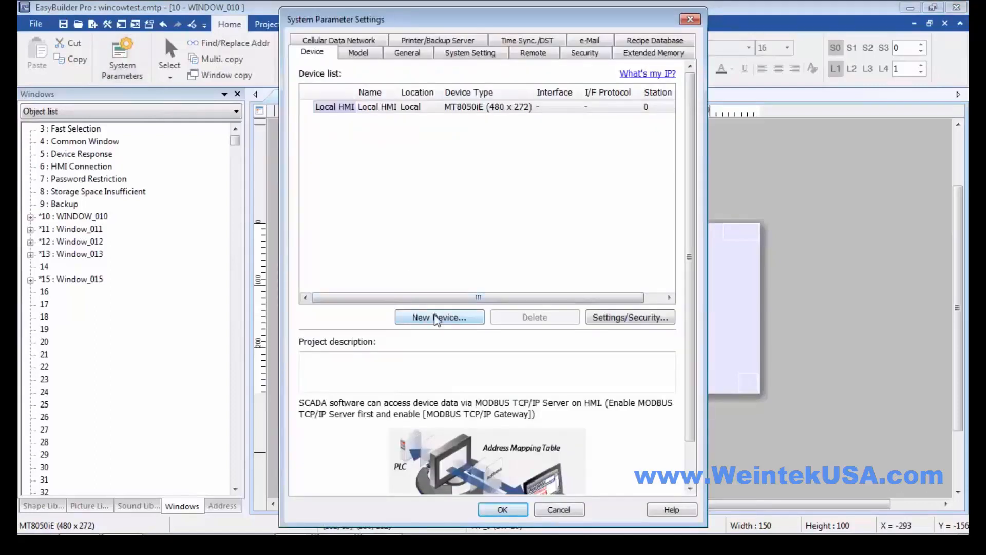
left_click(437, 318)
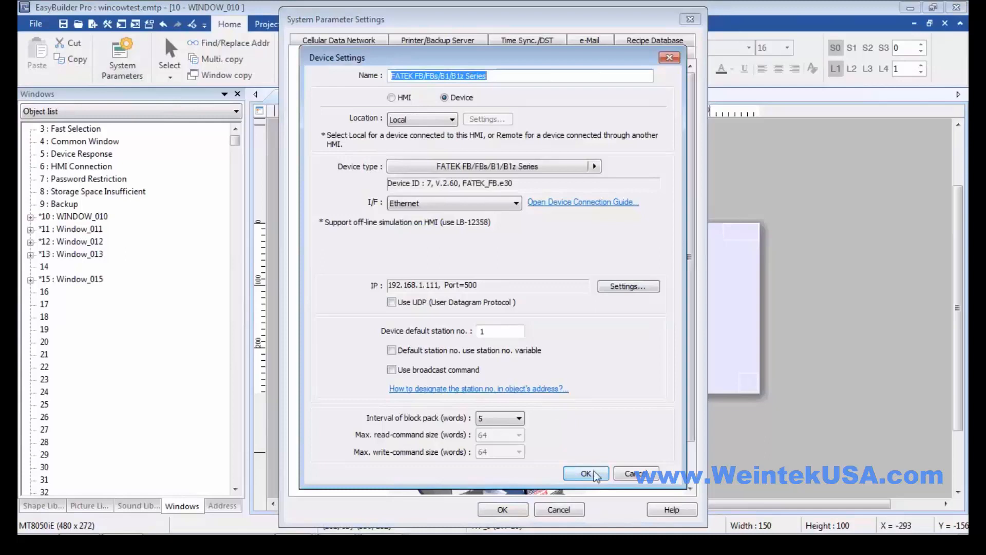
left_click(628, 477)
left_click(572, 511)
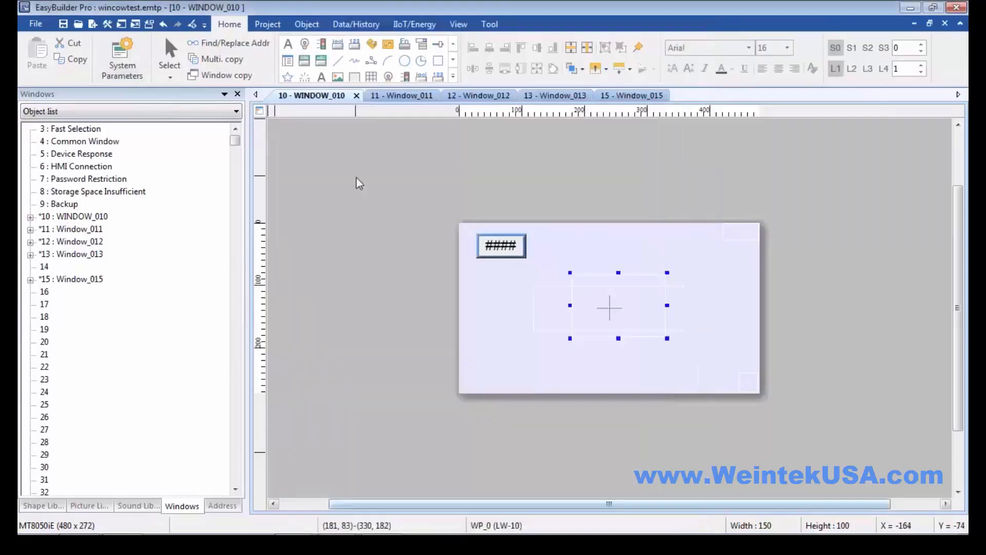
- Examine the source range and destination options for copying a window from a project, and close without copying
left_click(213, 77)
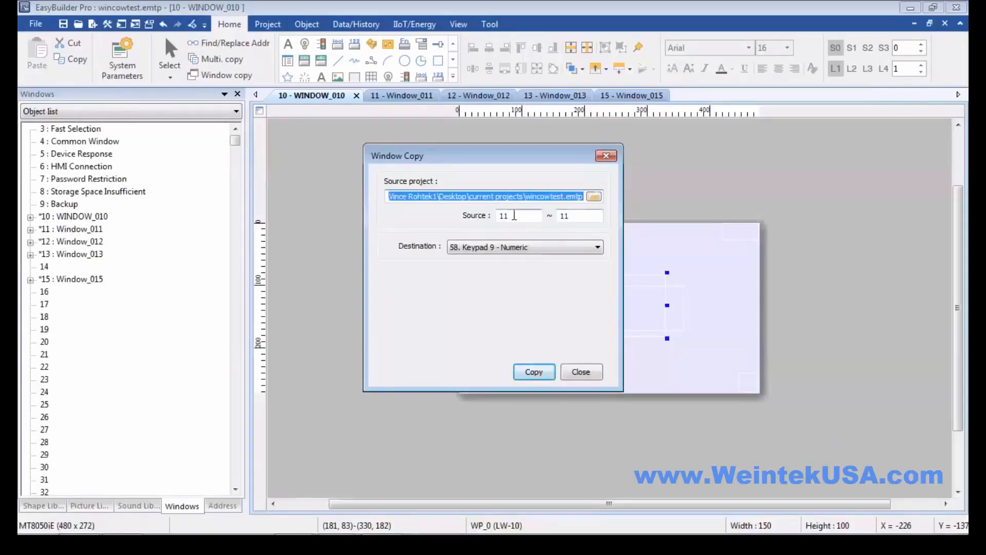
left_click(514, 215)
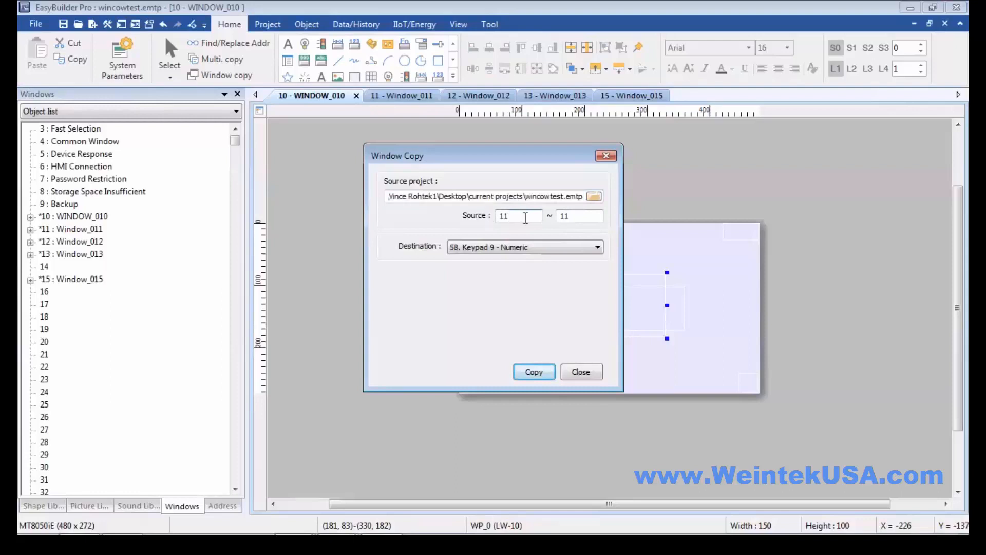
left_click(582, 215)
left_click(500, 250)
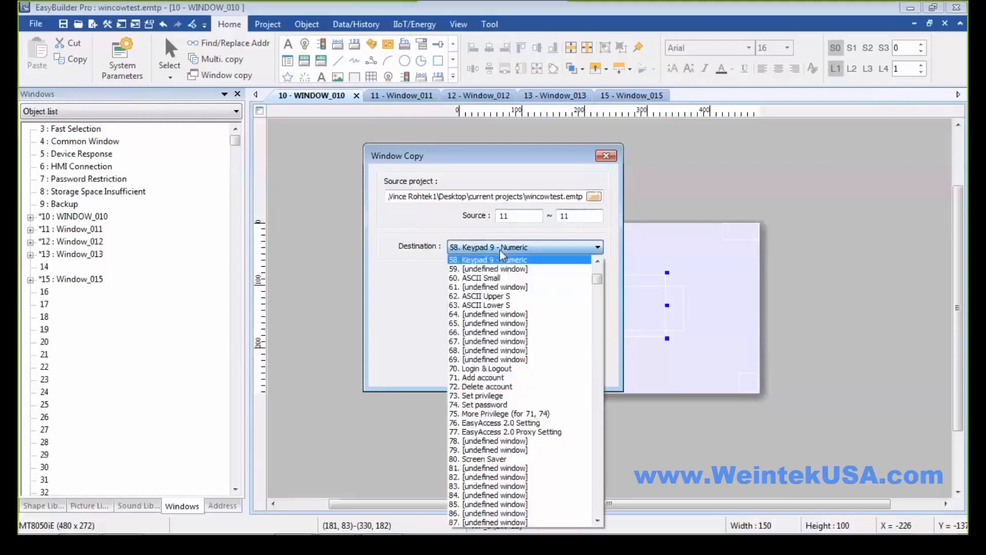
left_click(409, 283)
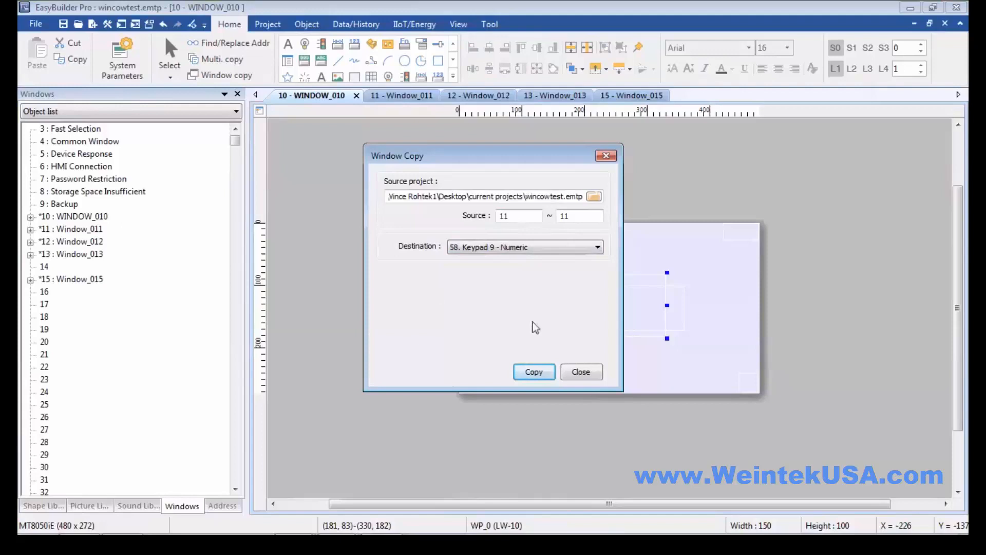
left_click(581, 373)
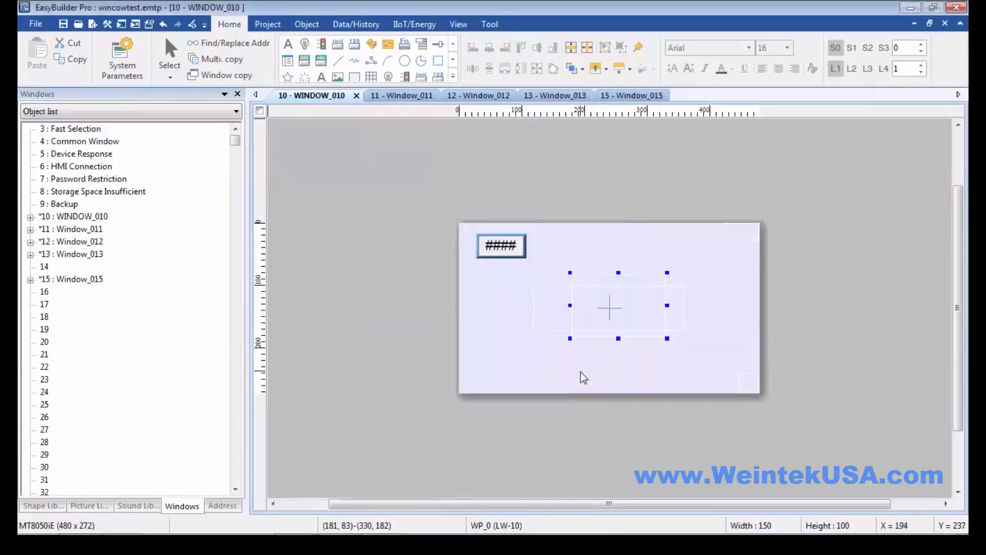